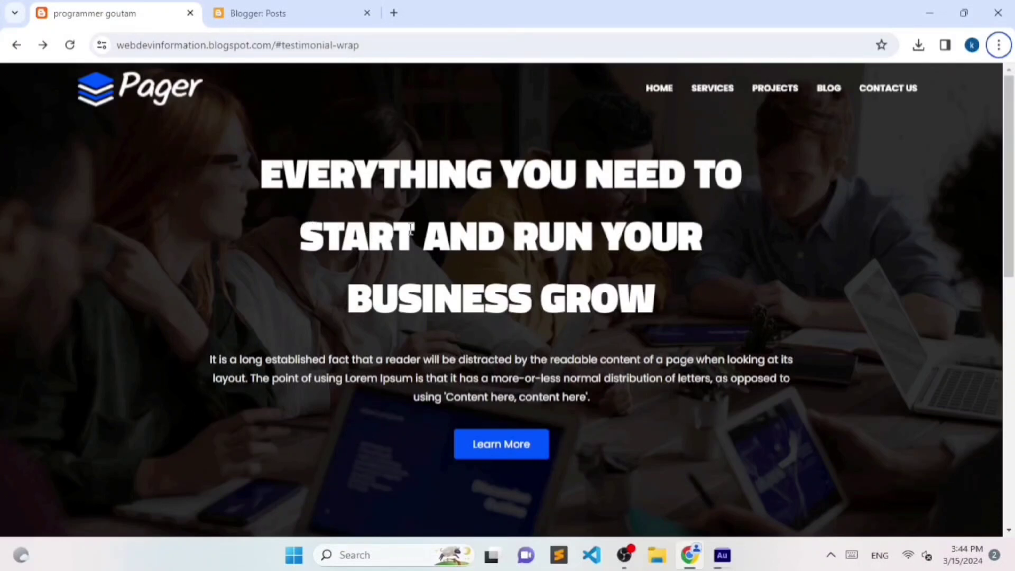
Review the blog's layout gadgets alongside the live Pager site, including its header and the Recent Product Releases section
{"action": "left_click", "coordinate": [275, 10]}
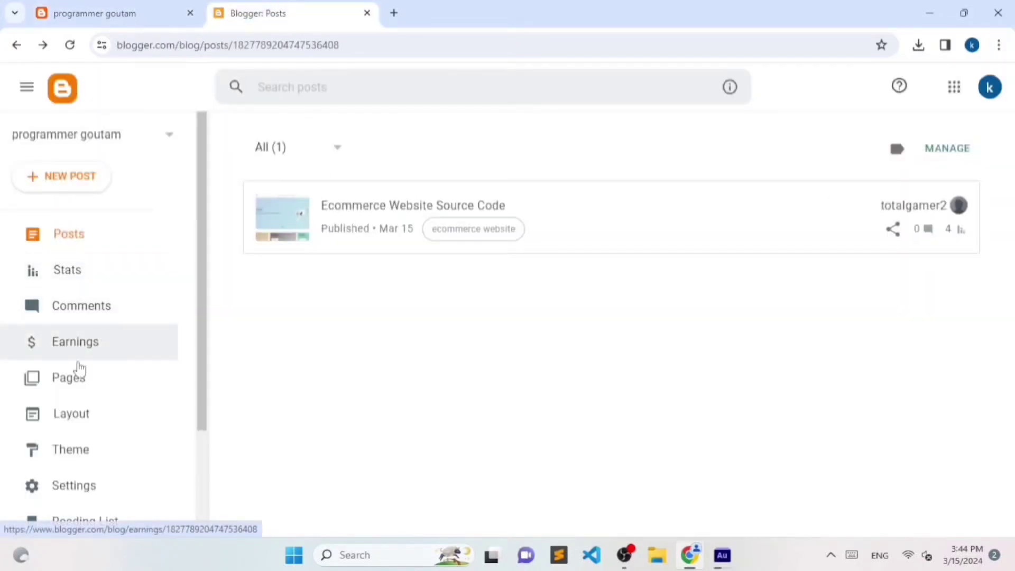
{"action": "left_click", "coordinate": [84, 420]}
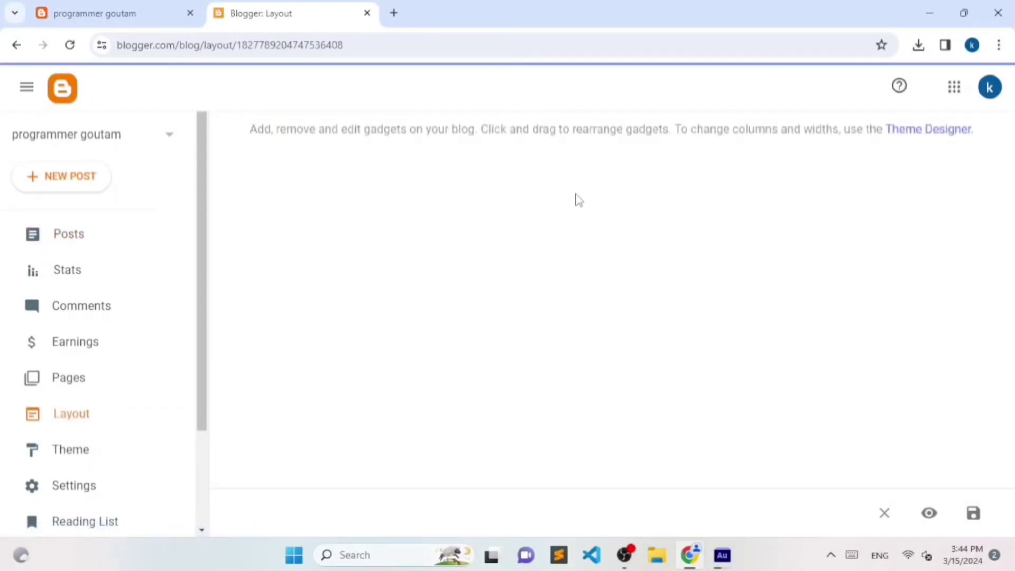
{"action": "left_click", "coordinate": [124, 11]}
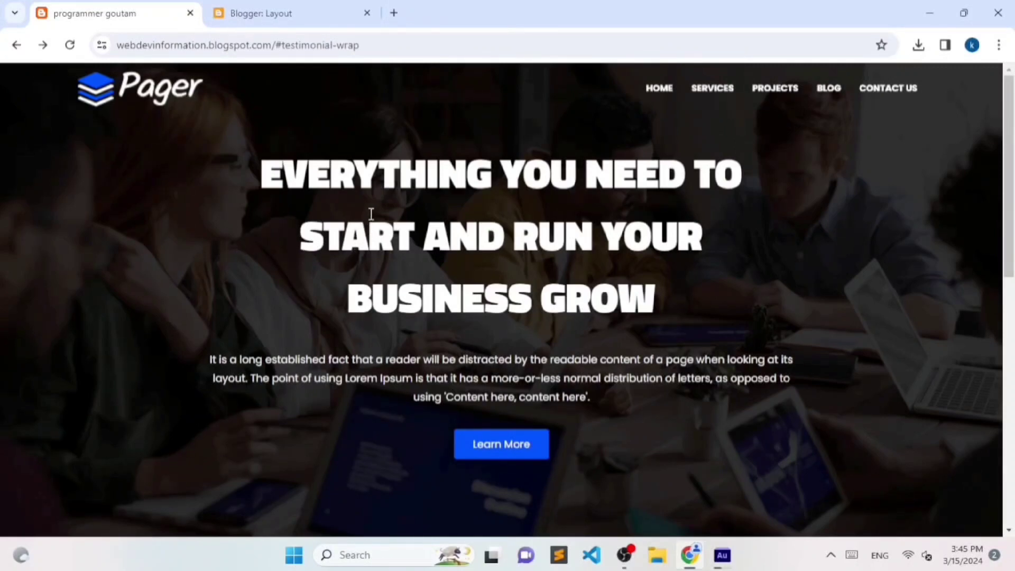
{"action": "scroll", "coordinate": [346, 212], "scroll_direction": "down", "scroll_amount": 10}
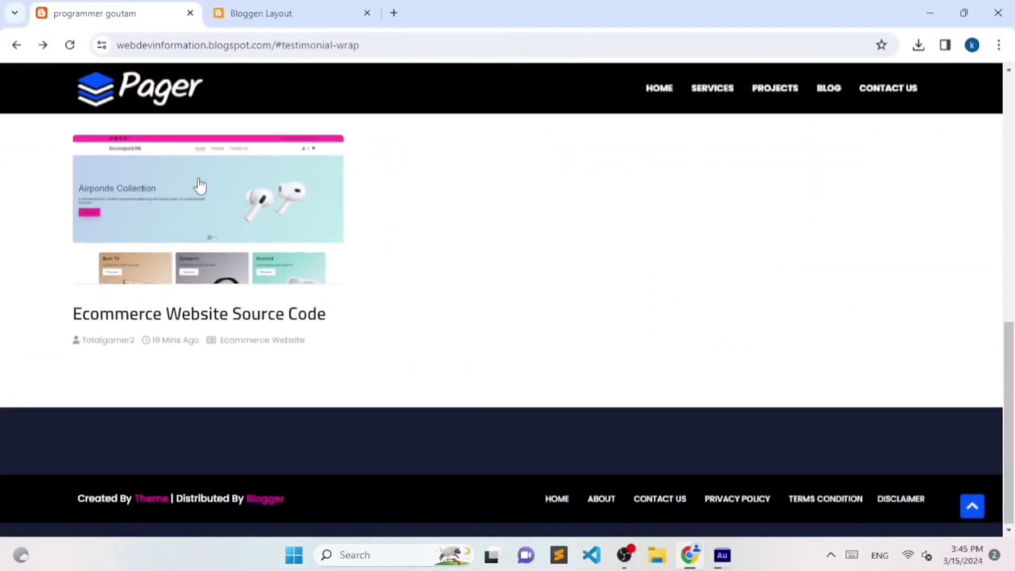
{"action": "scroll", "coordinate": [63, 264], "scroll_direction": "up", "scroll_amount": 1}
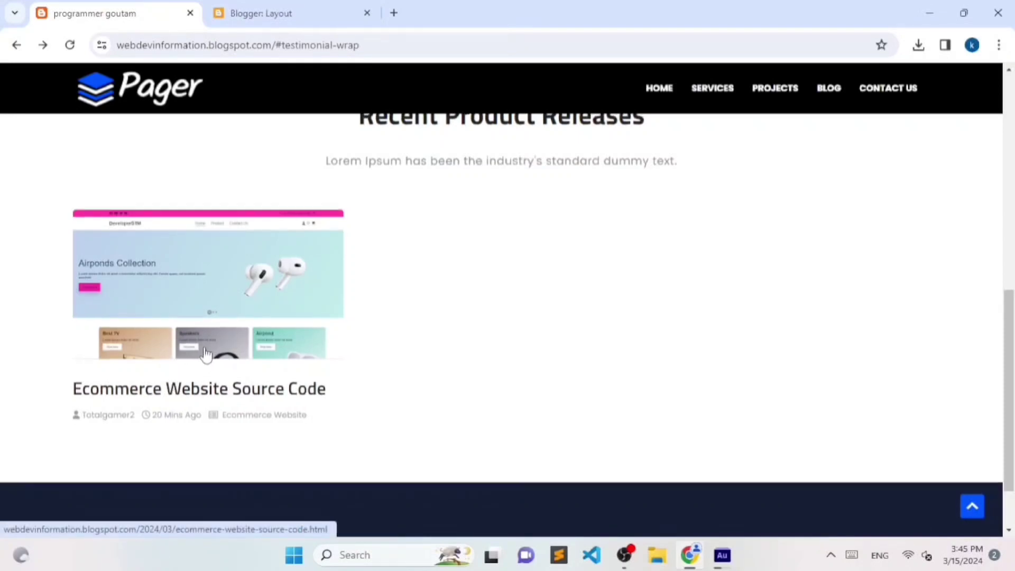
{"action": "scroll", "coordinate": [208, 355], "scroll_direction": "up", "scroll_amount": 4}
{"action": "left_click", "coordinate": [338, 6]}
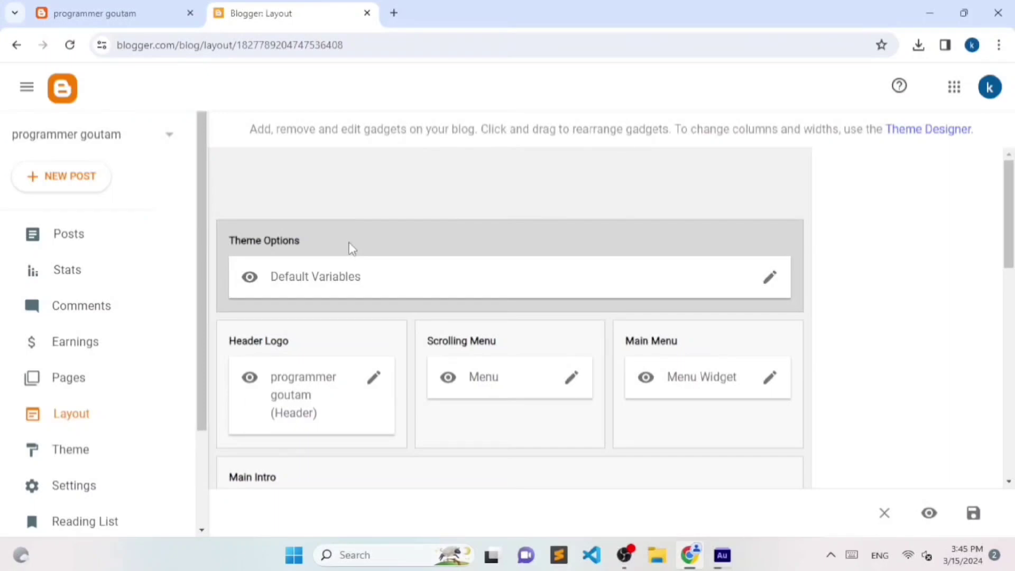
{"action": "left_click", "coordinate": [153, 7]}
{"action": "scroll", "coordinate": [357, 224], "scroll_direction": "up", "scroll_amount": 6}
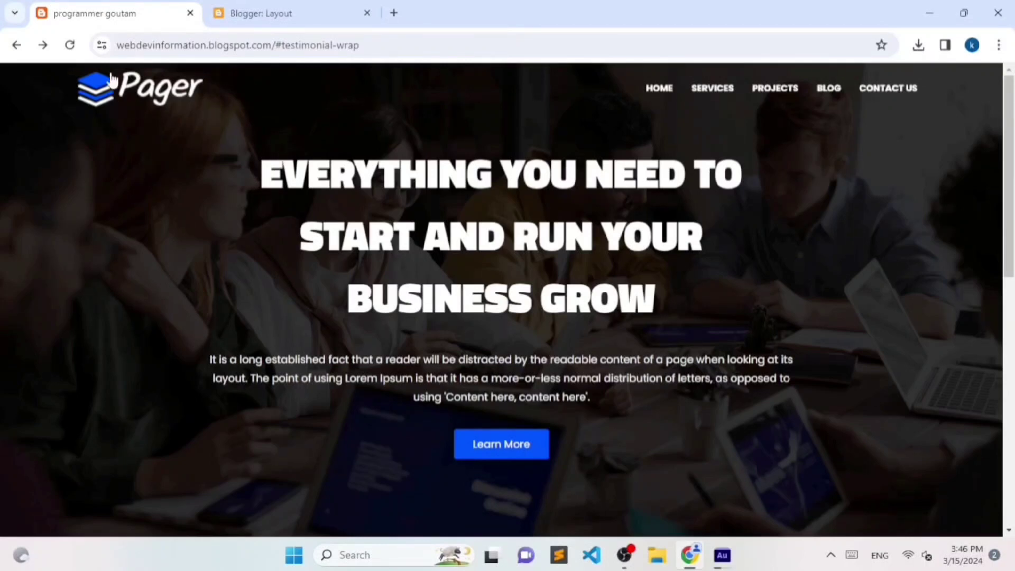
{"action": "left_click", "coordinate": [259, 11]}
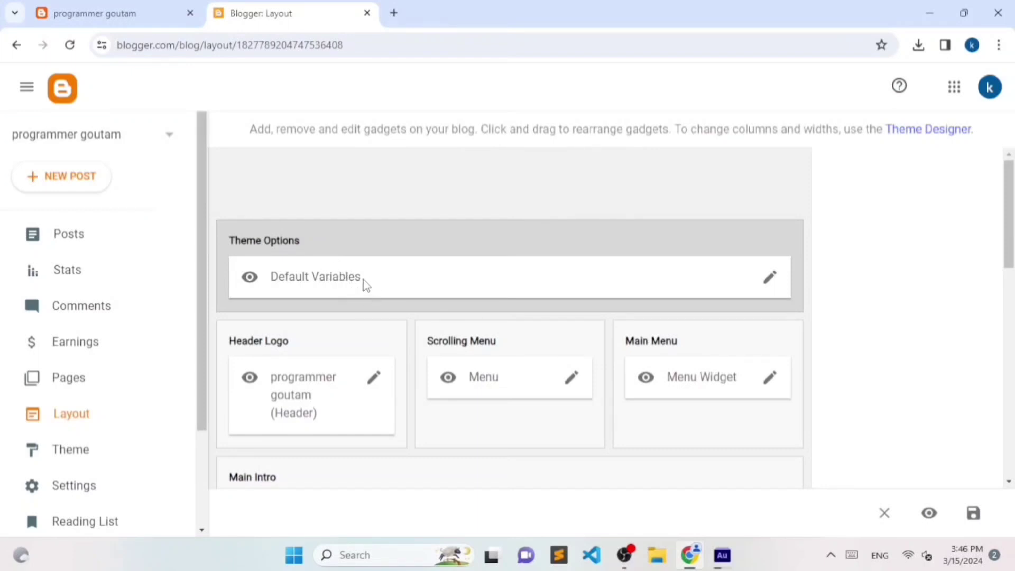
Go to the blog's posts list and create a new blank post
{"action": "left_click", "coordinate": [56, 239]}
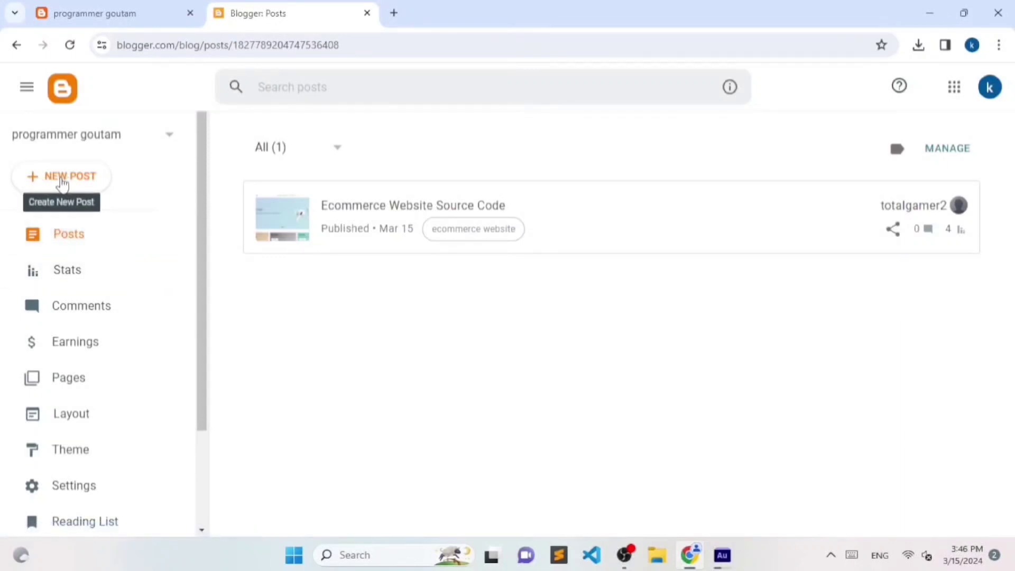
{"action": "left_click", "coordinate": [72, 379]}
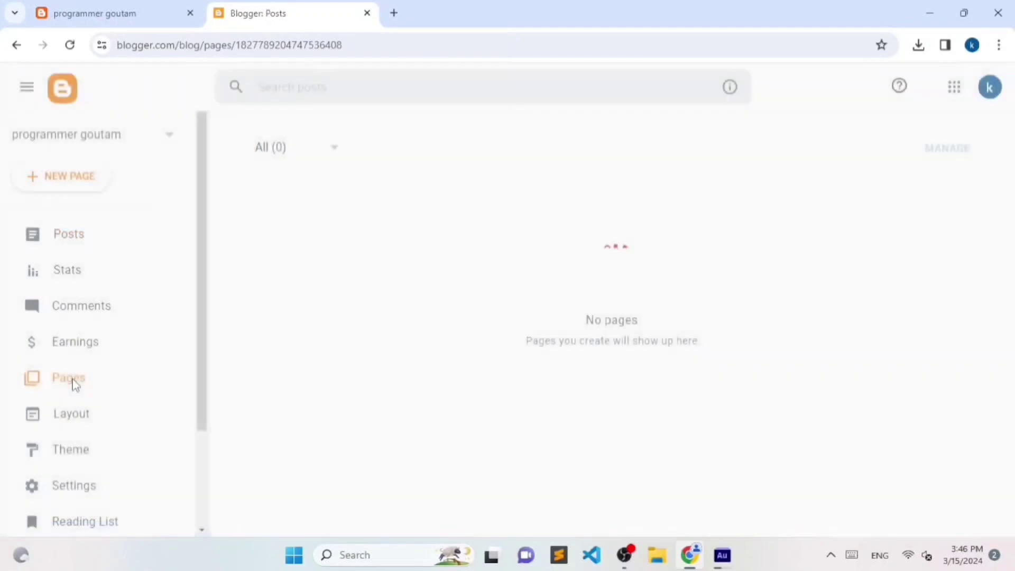
{"action": "left_click", "coordinate": [83, 247]}
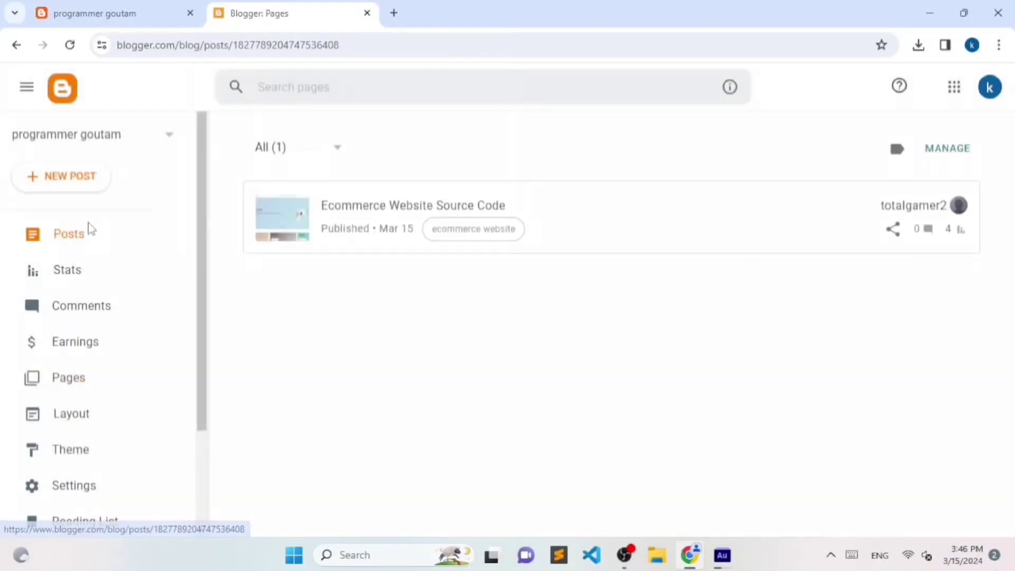
{"action": "left_click", "coordinate": [87, 175]}
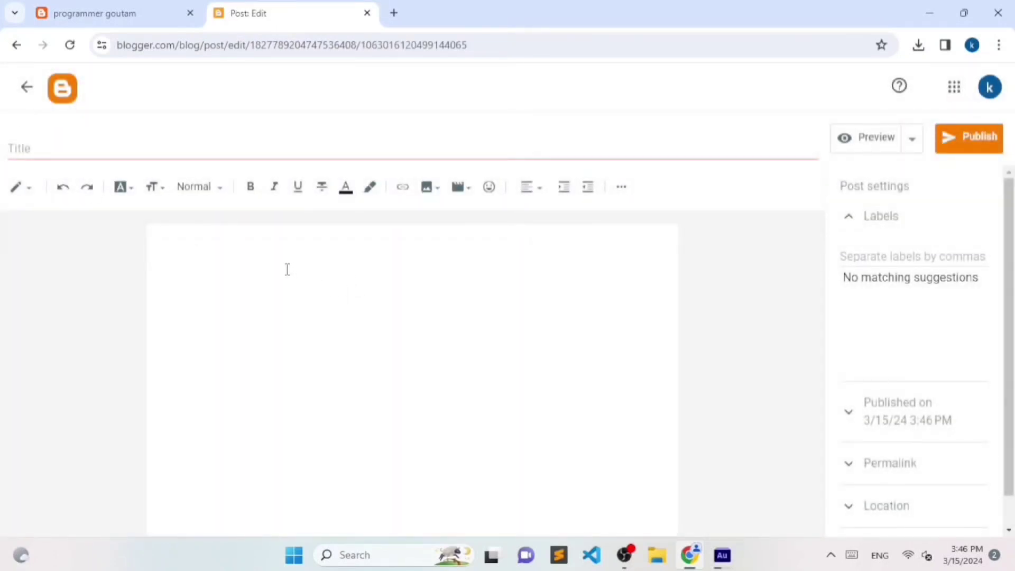
Clear the placeholder code from the new post's body in HTML view and return to Compose view
{"action": "left_click", "coordinate": [286, 269]}
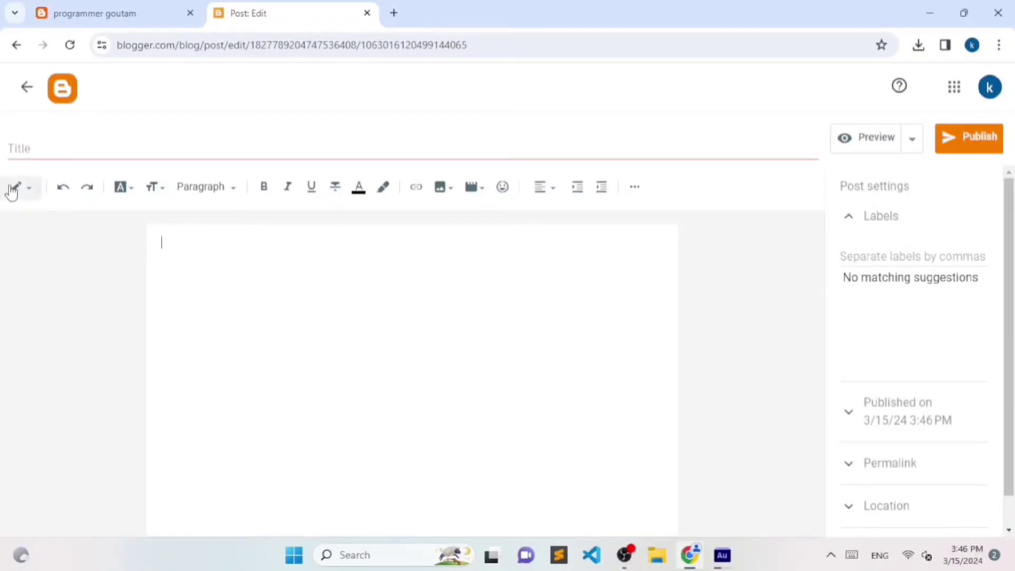
{"action": "left_click", "coordinate": [26, 192]}
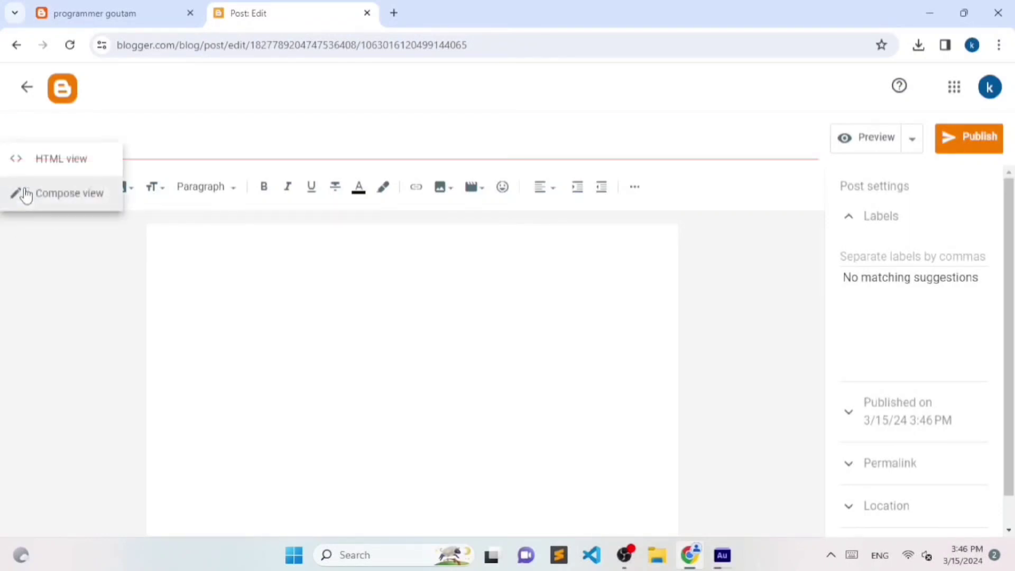
{"action": "left_click", "coordinate": [53, 172]}
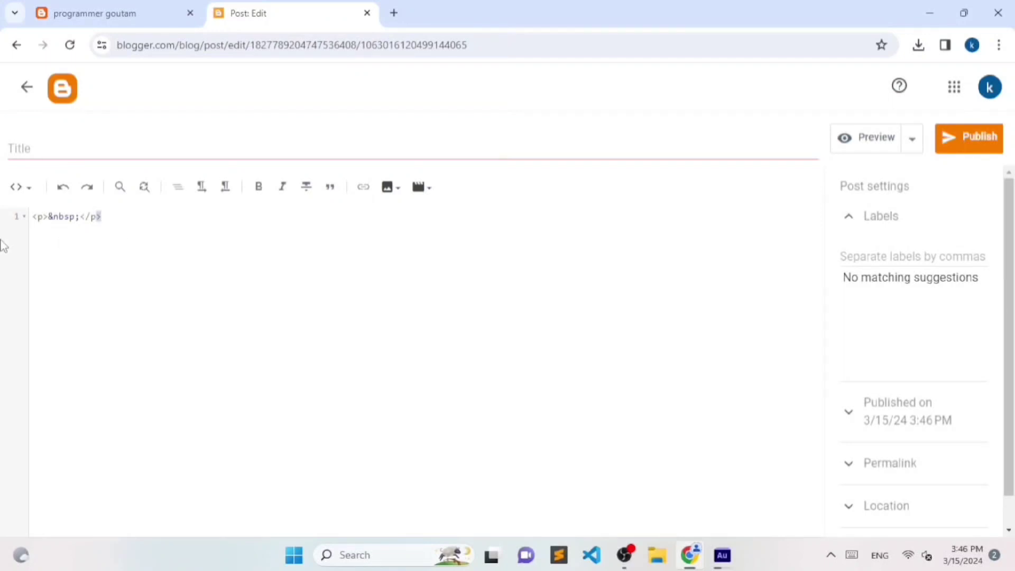
{"action": "key", "text": "ctrl+a"}
{"action": "key", "text": "BackSpace"}
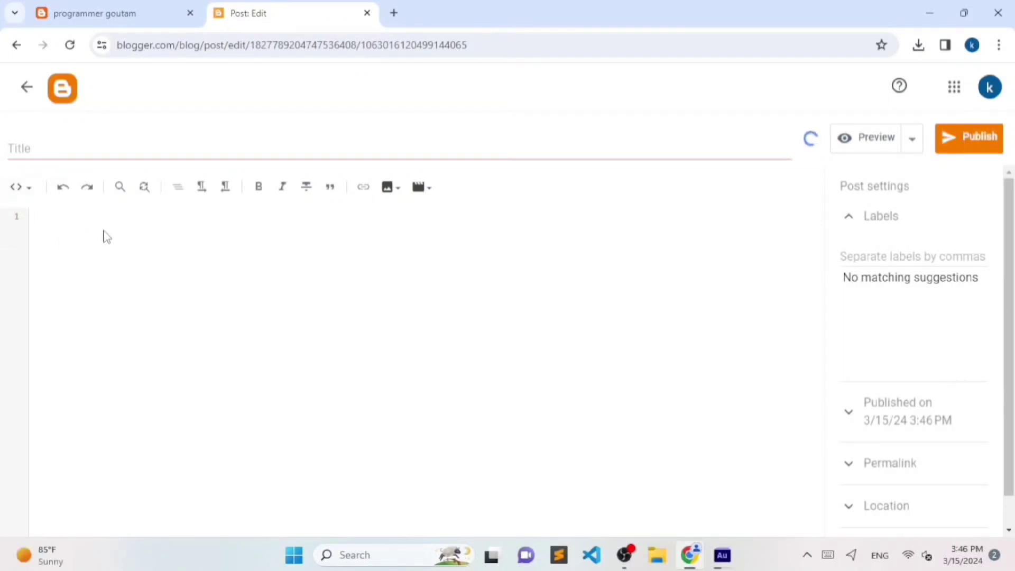
{"action": "left_click", "coordinate": [20, 187]}
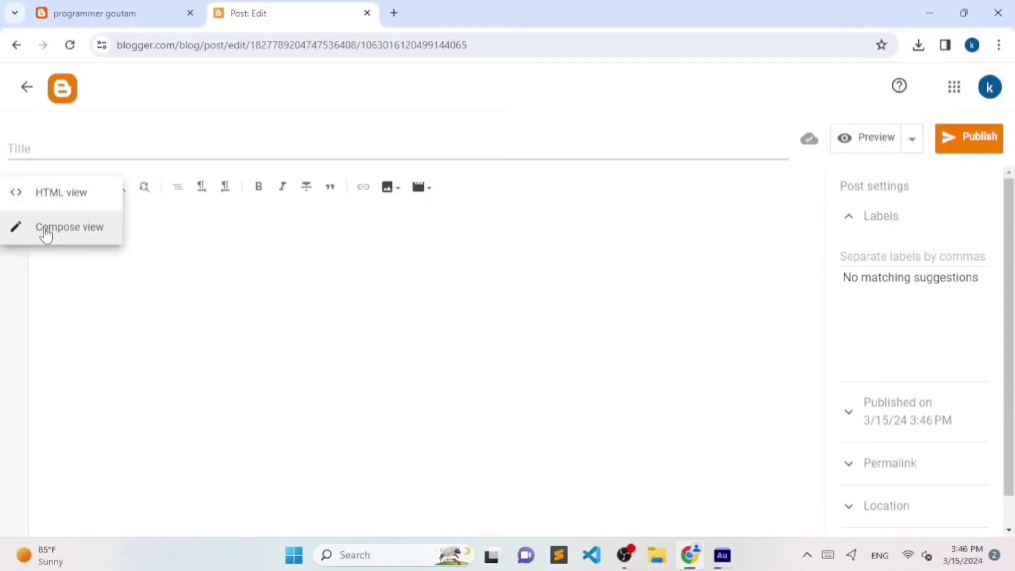
{"action": "left_click", "coordinate": [46, 233]}
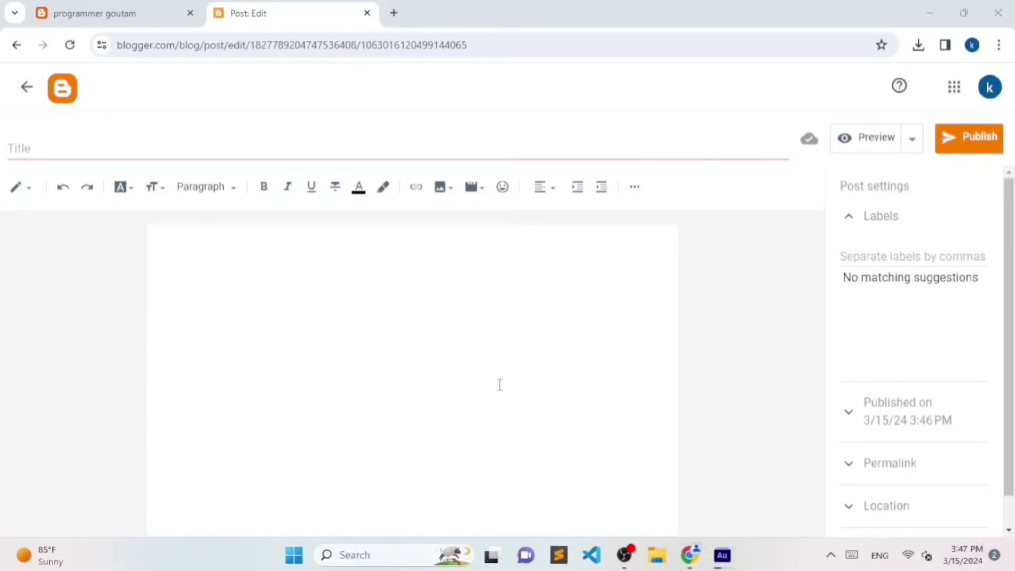
Leave the editor, reopen the untitled draft from the posts list and open its labels field for entry
{"action": "left_click", "coordinate": [23, 87]}
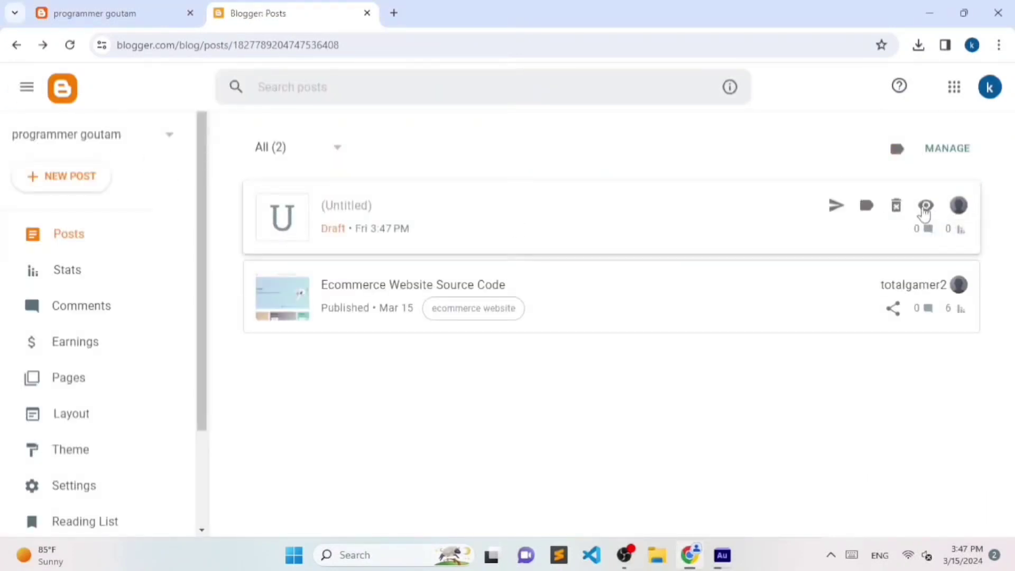
{"action": "left_click", "coordinate": [630, 220]}
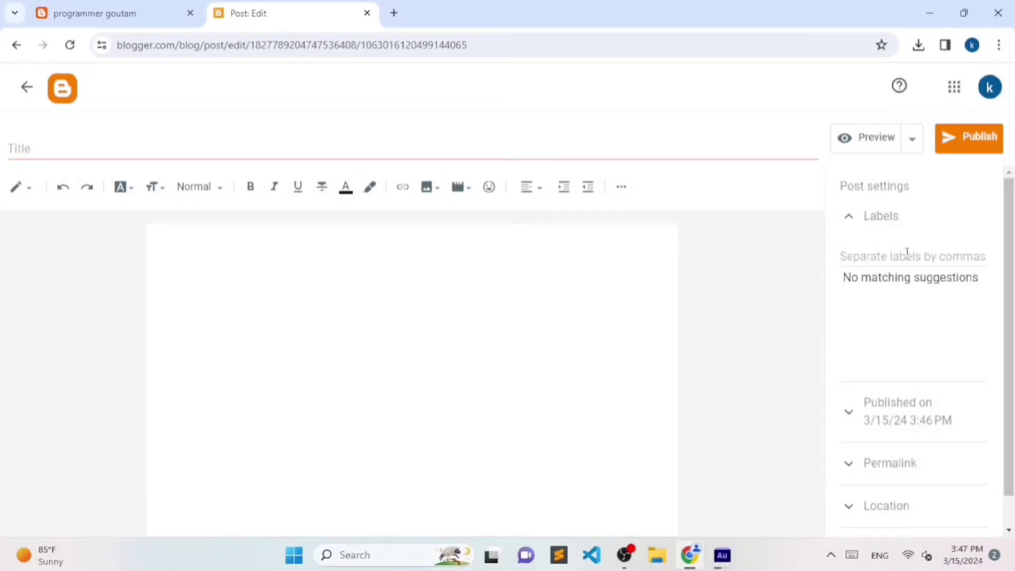
{"action": "left_click", "coordinate": [944, 260]}
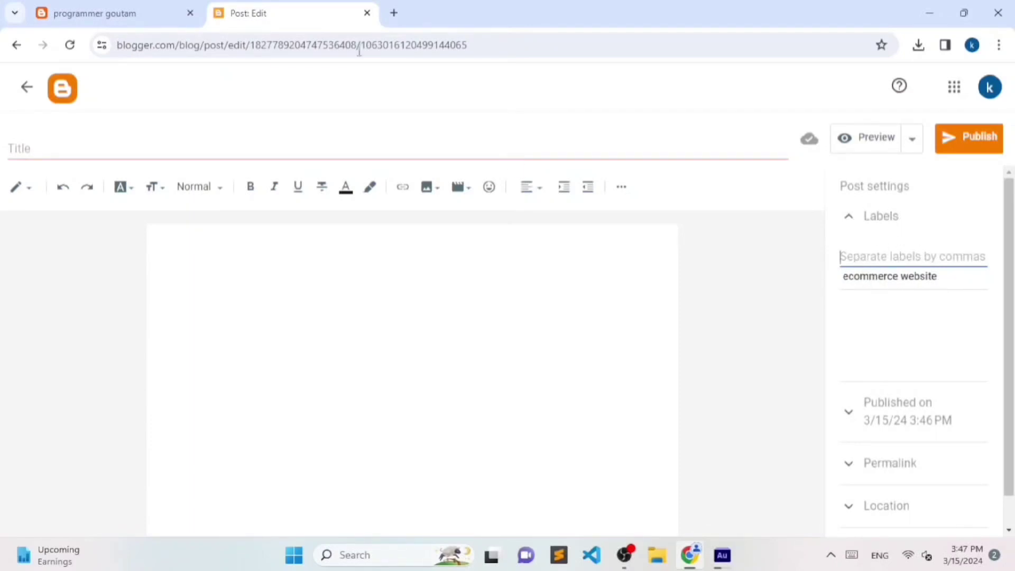
Open the published Ecommerce Website Source Code post on the live site, check its tags and return to the draft
{"action": "left_click", "coordinate": [148, 6]}
{"action": "scroll", "coordinate": [581, 211], "scroll_direction": "down", "scroll_amount": 8}
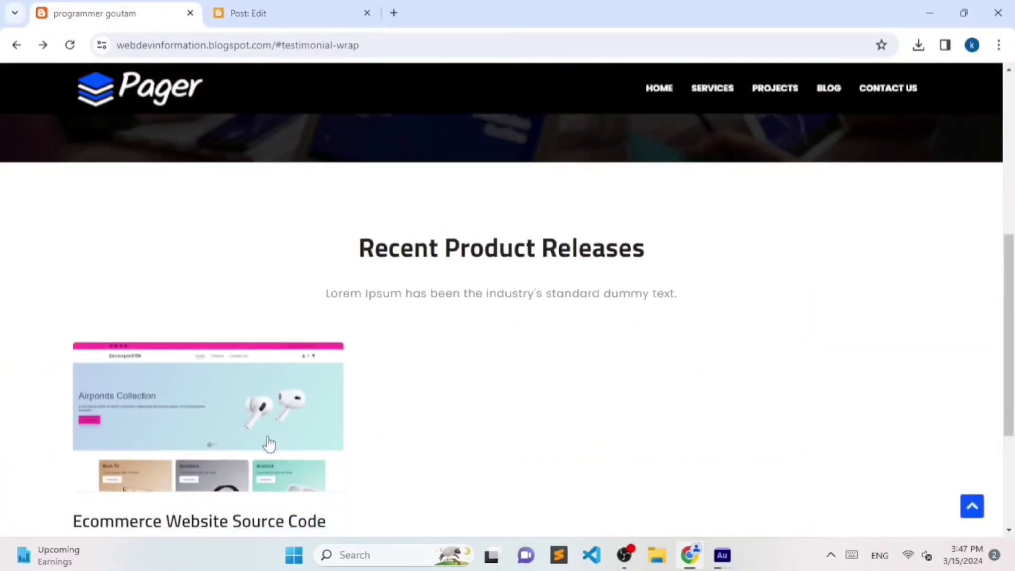
{"action": "scroll", "coordinate": [253, 433], "scroll_direction": "down", "scroll_amount": 1}
{"action": "left_click", "coordinate": [222, 421]}
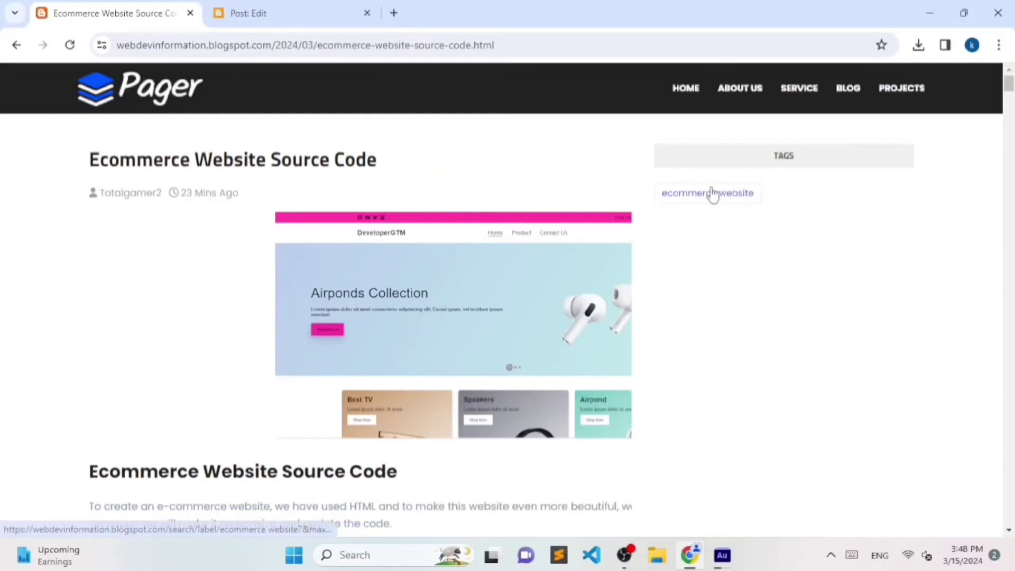
{"action": "left_click", "coordinate": [264, 13]}
Set the draft's publishing date option to Automatic and collapse the date settings
{"action": "scroll", "coordinate": [876, 308], "scroll_direction": "down", "scroll_amount": 1}
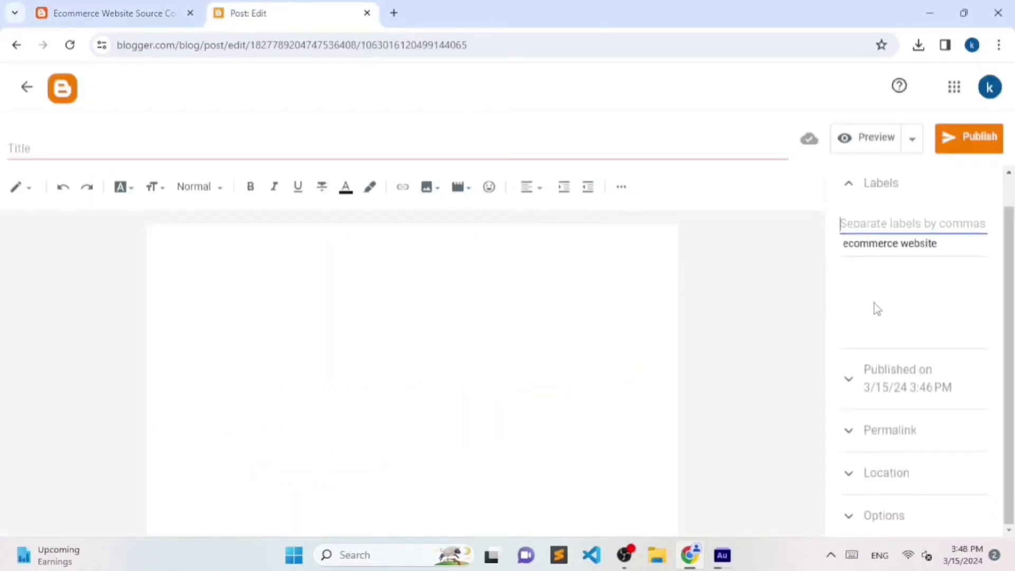
{"action": "left_click", "coordinate": [888, 390]}
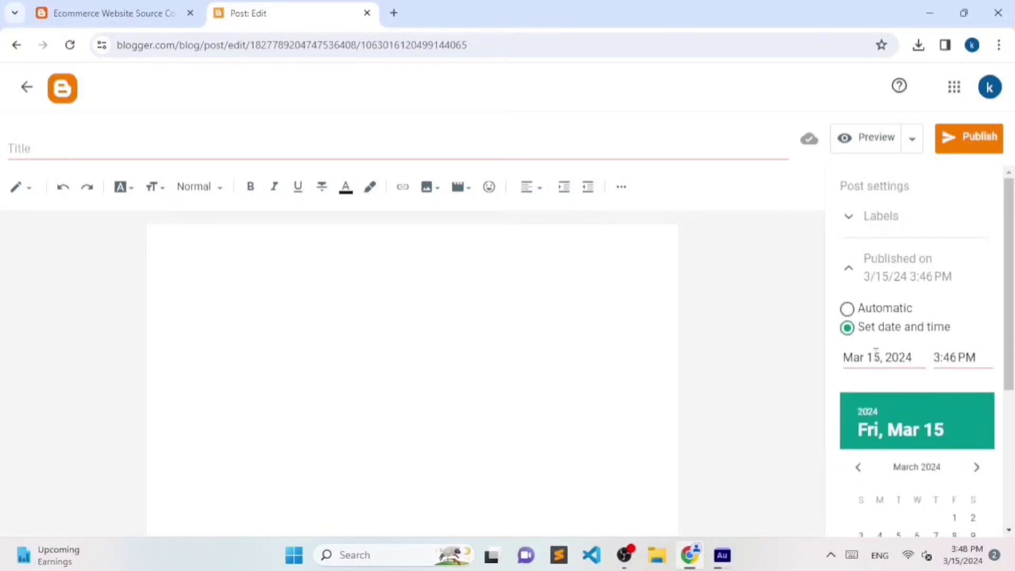
{"action": "left_click", "coordinate": [847, 309]}
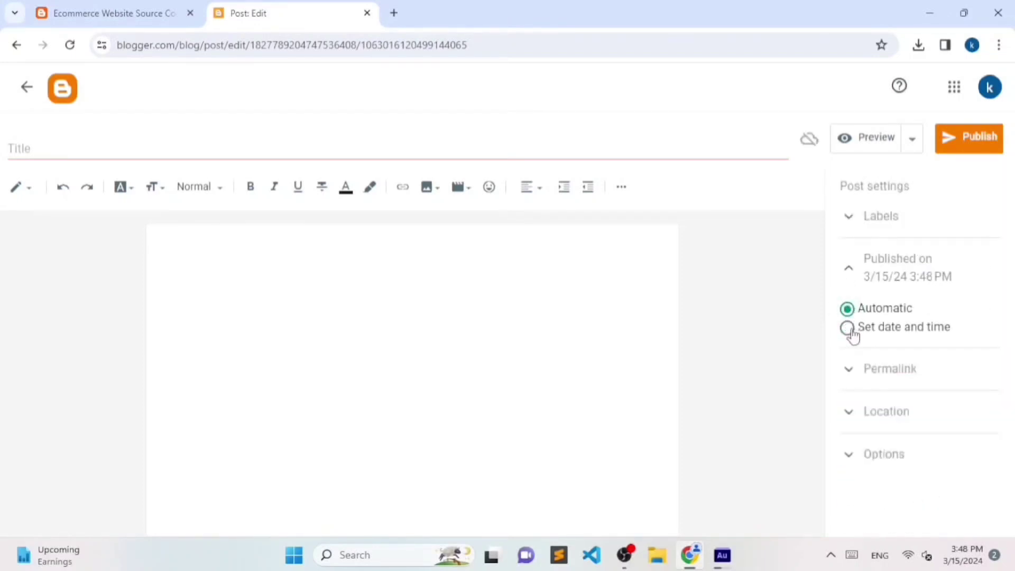
{"action": "left_click", "coordinate": [847, 327]}
{"action": "left_click", "coordinate": [846, 309]}
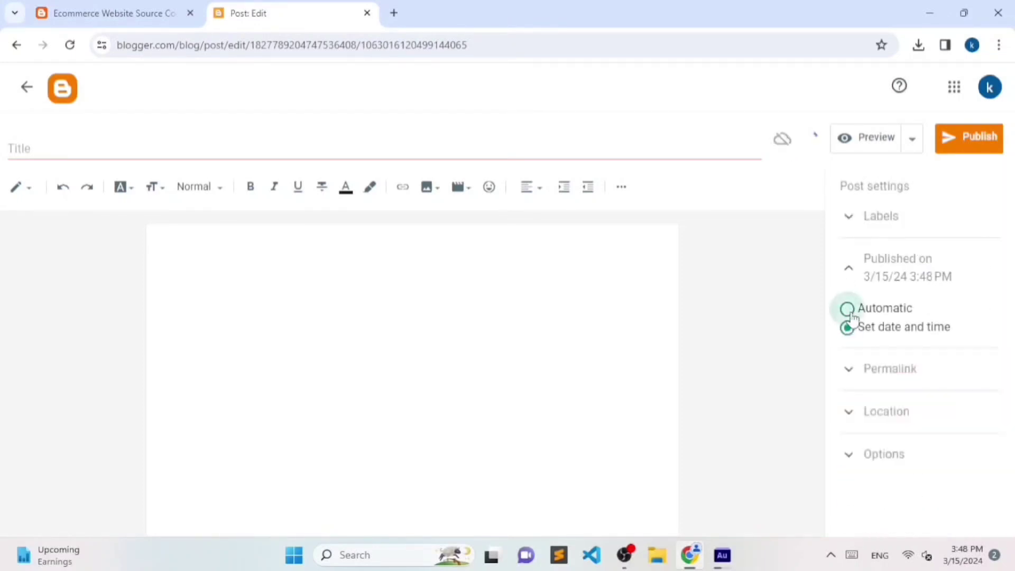
{"action": "left_click", "coordinate": [889, 286]}
Open the draft's permalink settings and compare them with the published ecommerce post's web address
{"action": "left_click", "coordinate": [896, 319]}
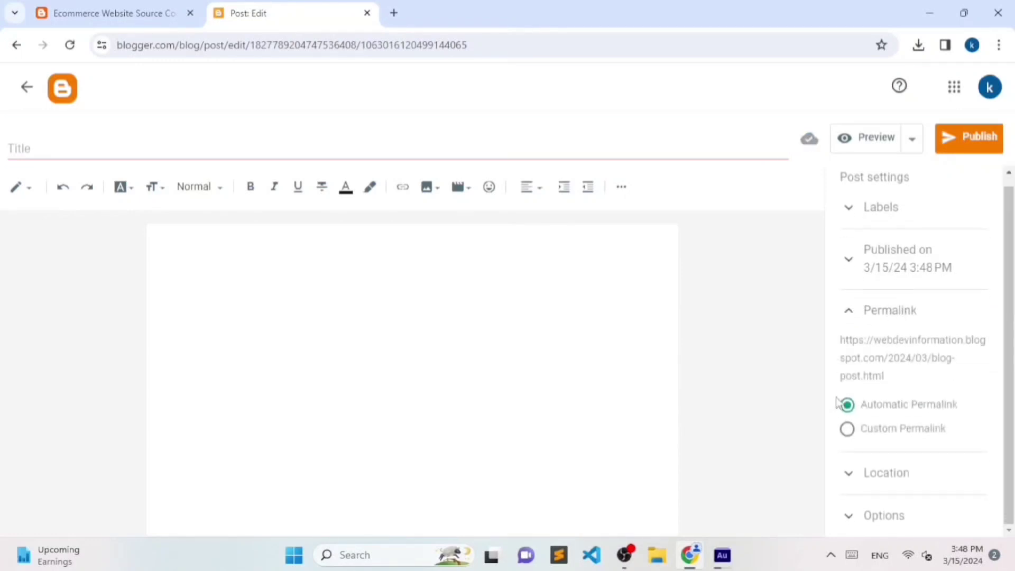
{"action": "left_click", "coordinate": [183, 7]}
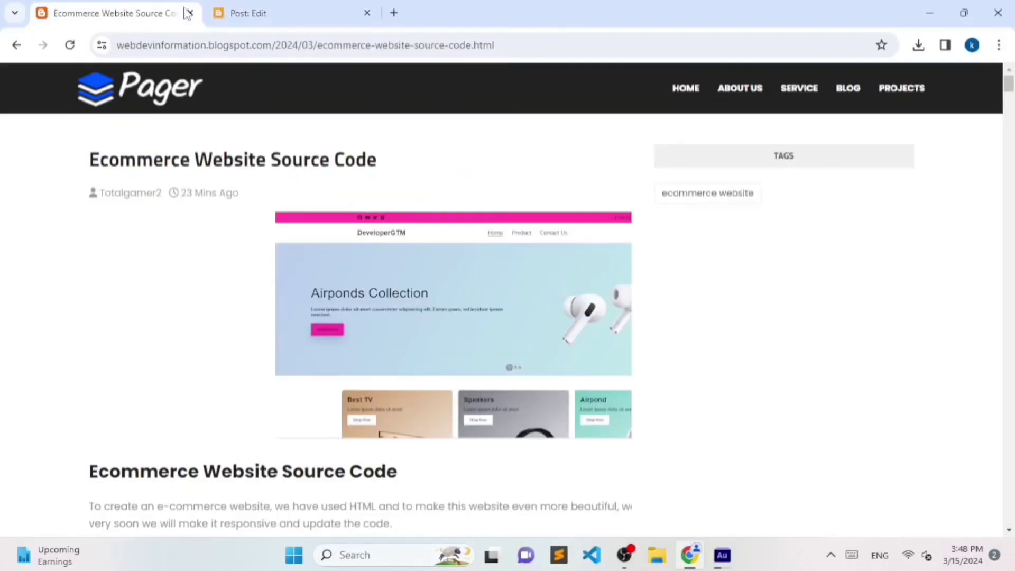
{"action": "left_click_drag", "start_coordinate": [525, 45], "coordinate": [533, 65]}
{"action": "left_click", "coordinate": [522, 75]}
{"action": "left_click", "coordinate": [272, 10]}
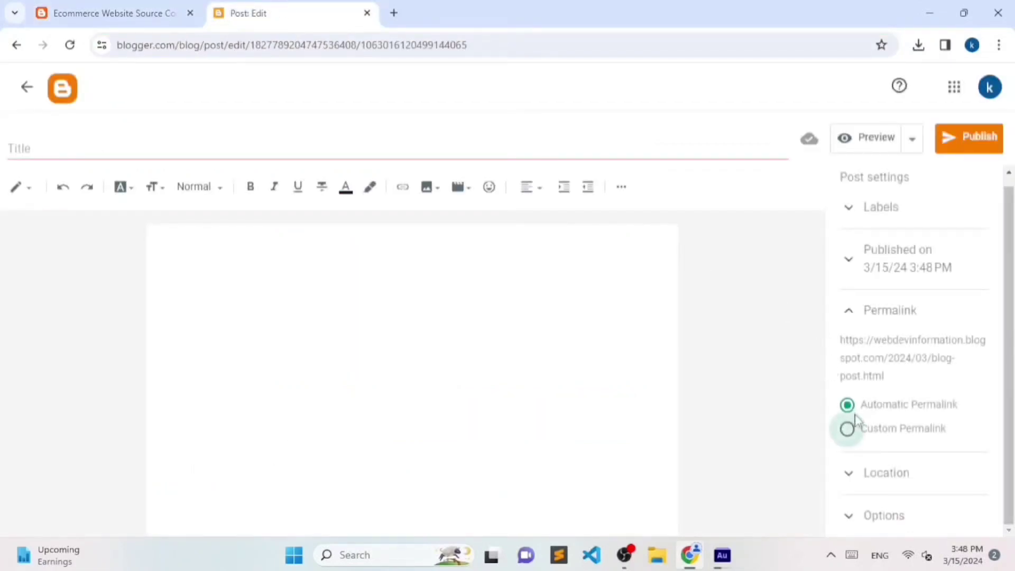
Give the draft a custom permalink of login-page, with a hyphen between the words
{"action": "left_click", "coordinate": [848, 429]}
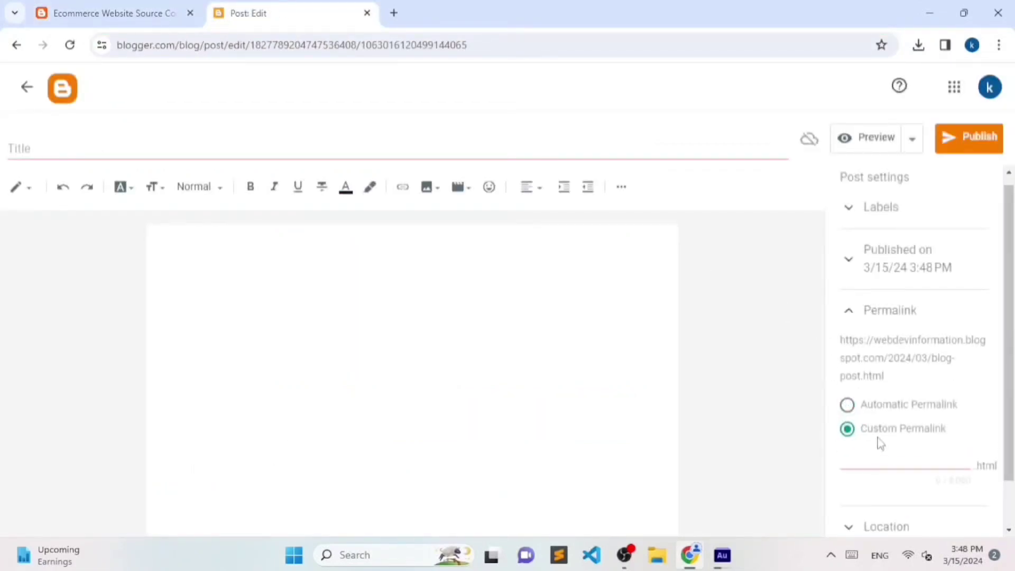
{"action": "left_click", "coordinate": [876, 455]}
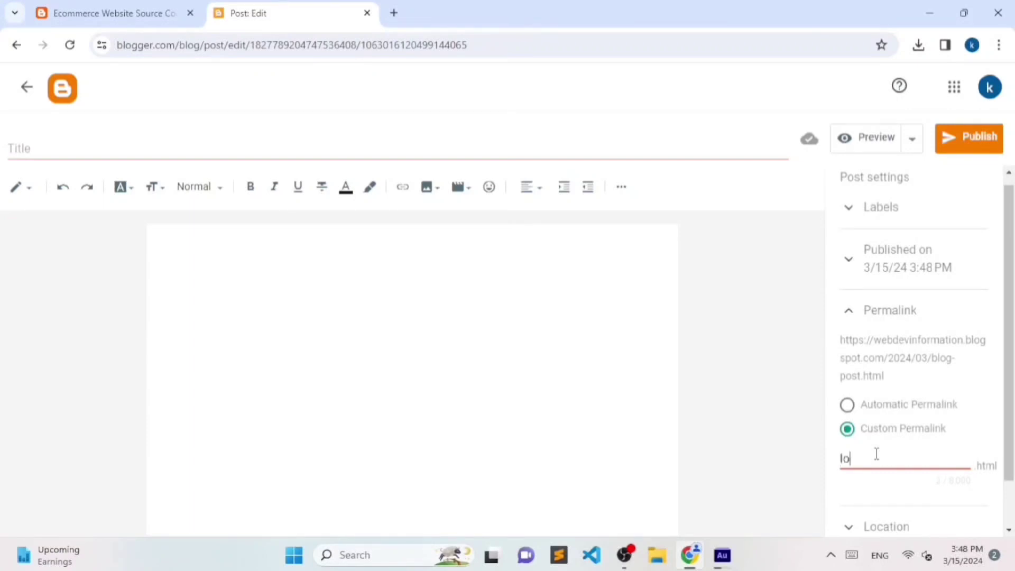
{"action": "type", "text": "gi"}
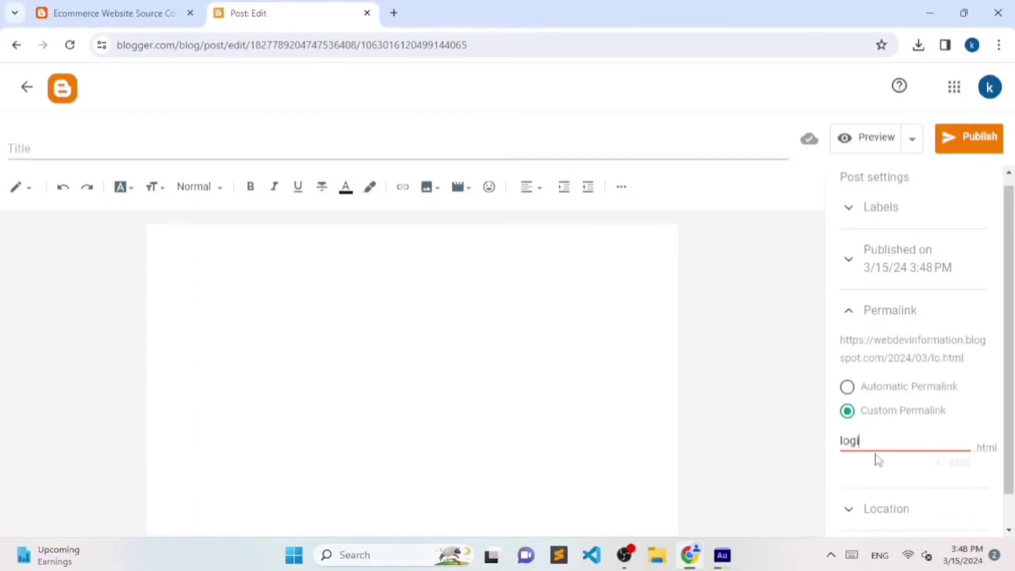
{"action": "type", "text": "n page"}
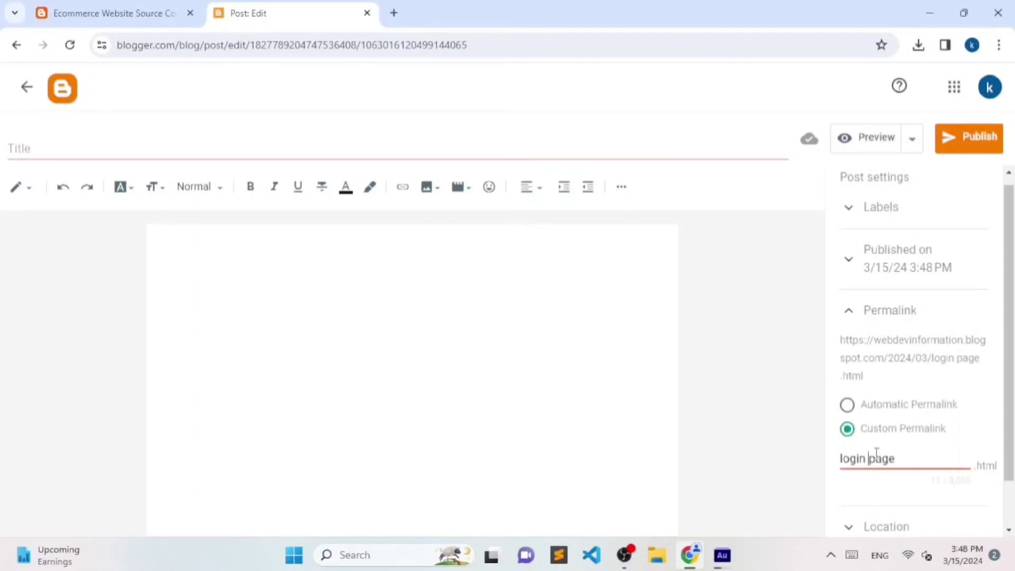
{"action": "key", "text": "BackSpace"}
{"action": "type", "text": "-"}
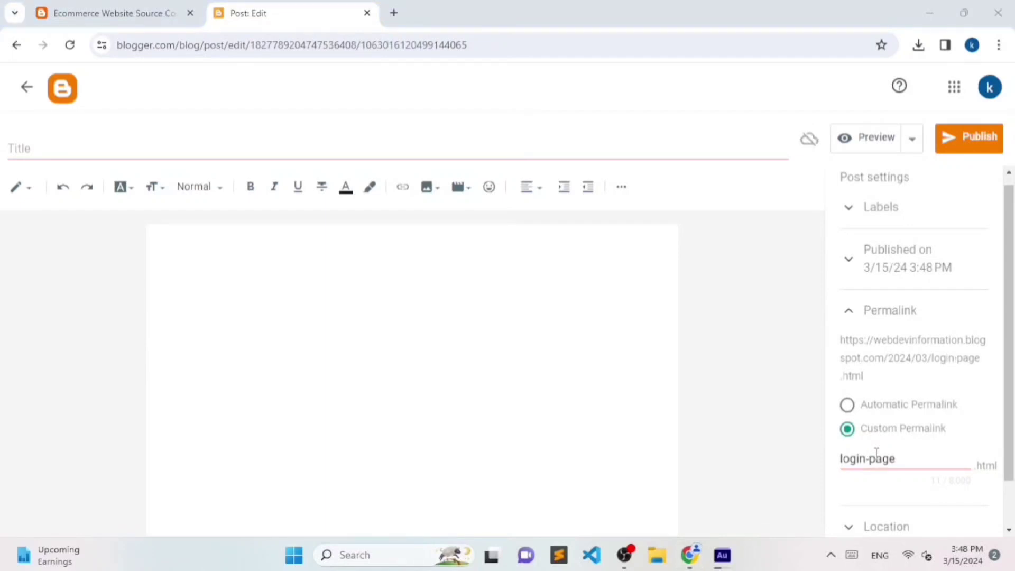
Check the published Ecommerce Website Source Code post's web address against the draft's custom permalink and return to the draft
{"action": "left_click", "coordinate": [98, 12]}
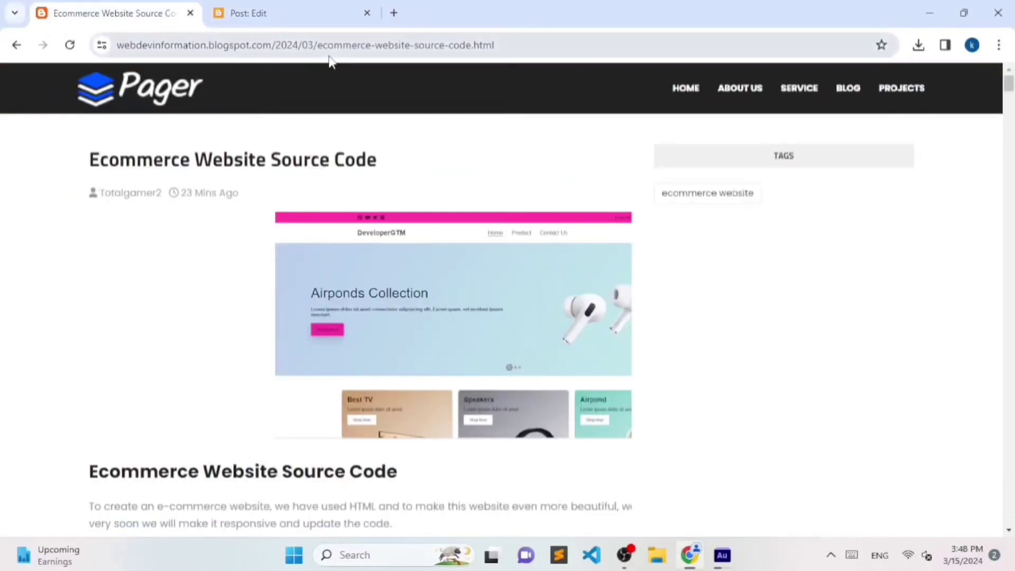
{"action": "left_click", "coordinate": [370, 42]}
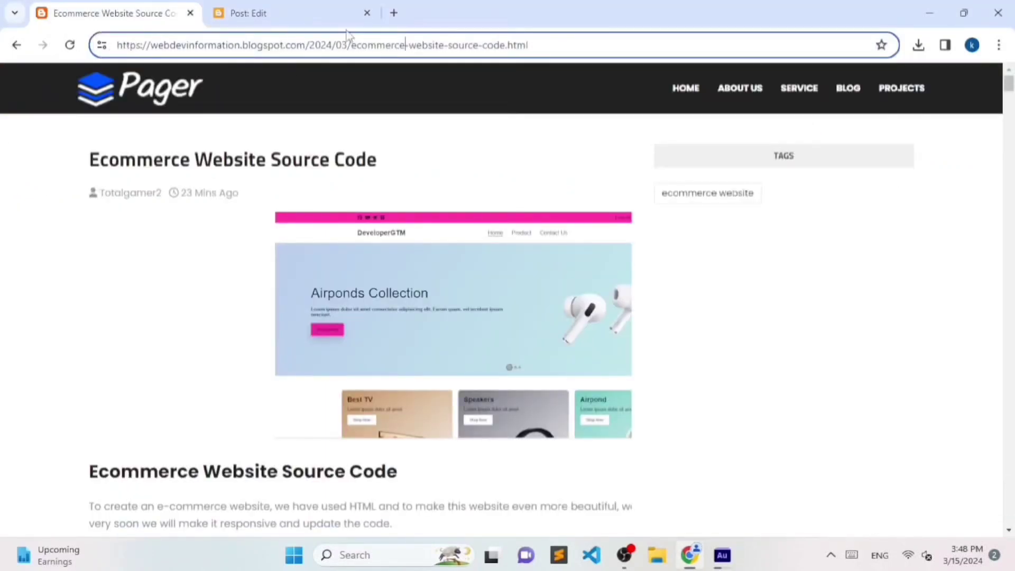
{"action": "left_click", "coordinate": [317, 13]}
{"action": "scroll", "coordinate": [930, 457], "scroll_direction": "down", "scroll_amount": 1}
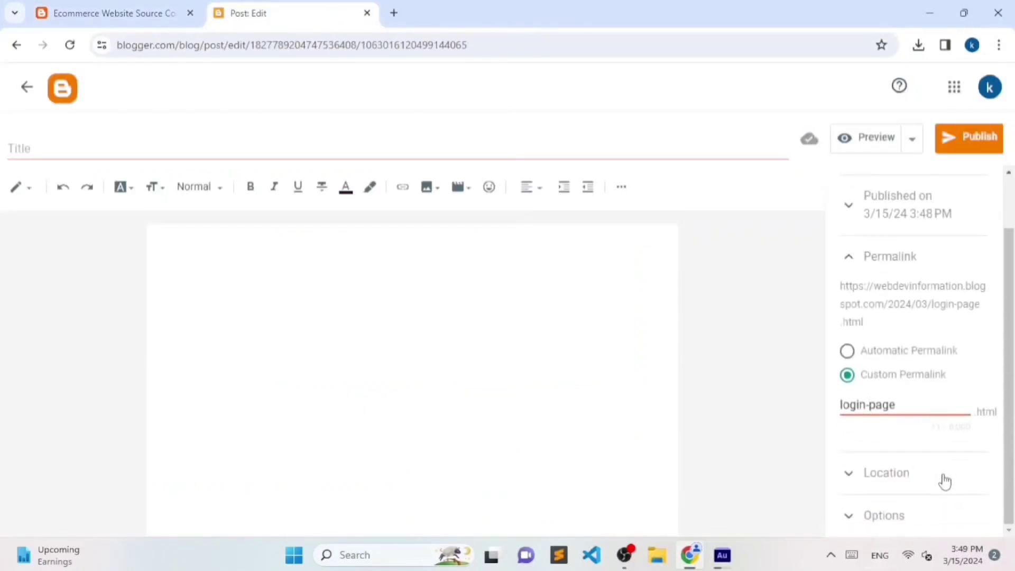
Dismiss the draft's publish confirmation, preview the draft including its mobile view, and close the preview
{"action": "left_click", "coordinate": [960, 138]}
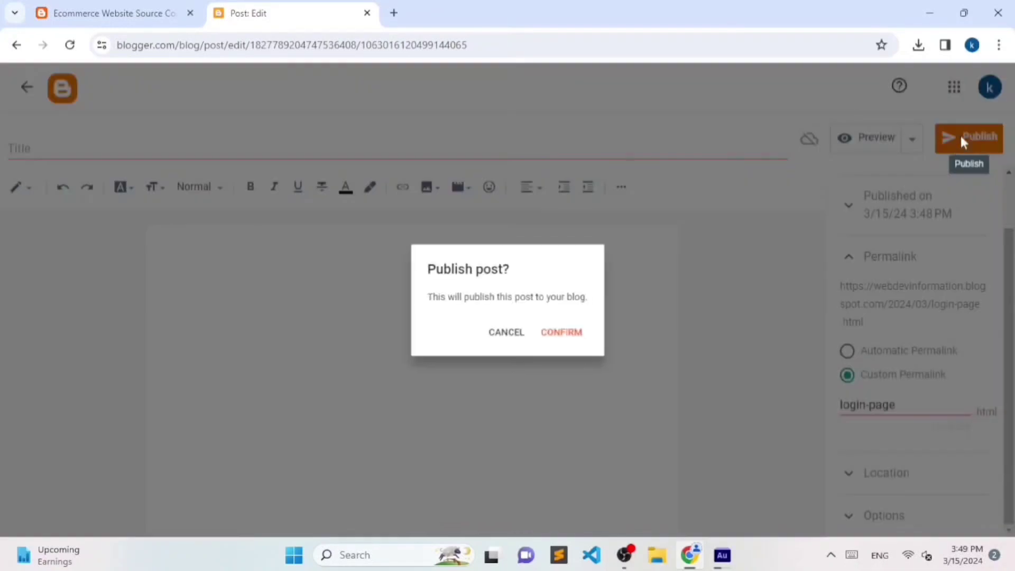
{"action": "left_click", "coordinate": [491, 346]}
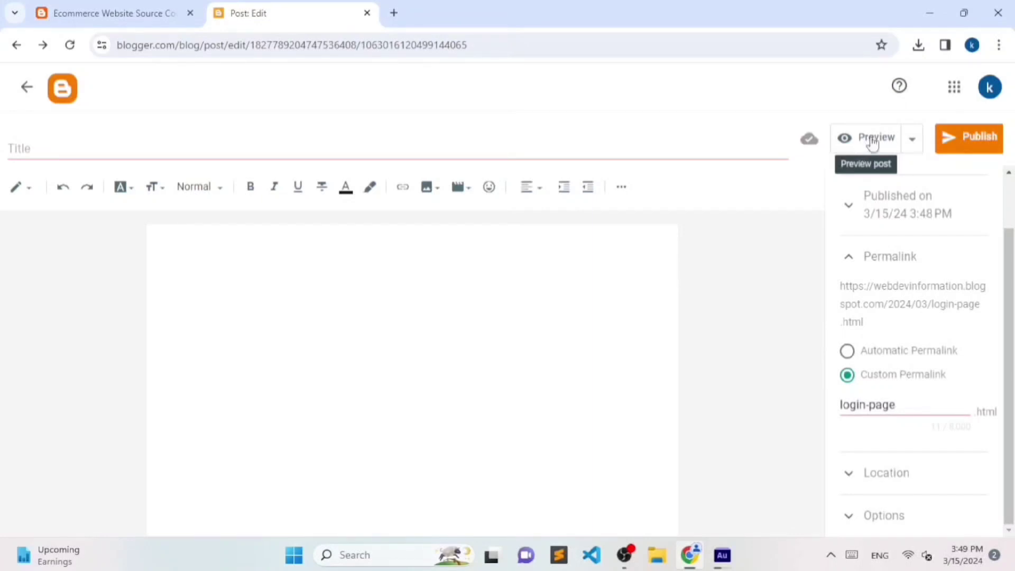
{"action": "left_click", "coordinate": [869, 144]}
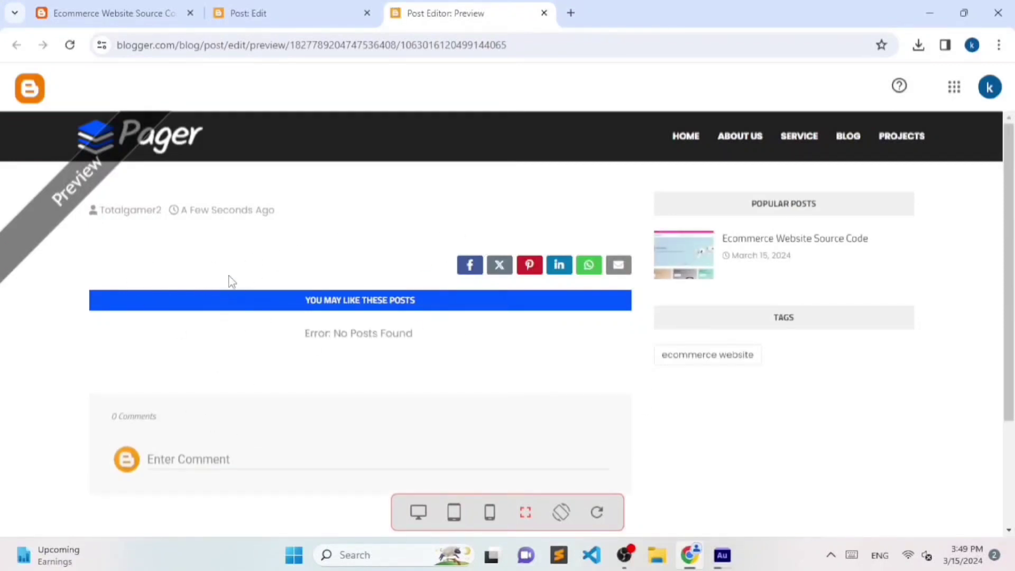
{"action": "scroll", "coordinate": [600, 317], "scroll_direction": "down", "scroll_amount": 3}
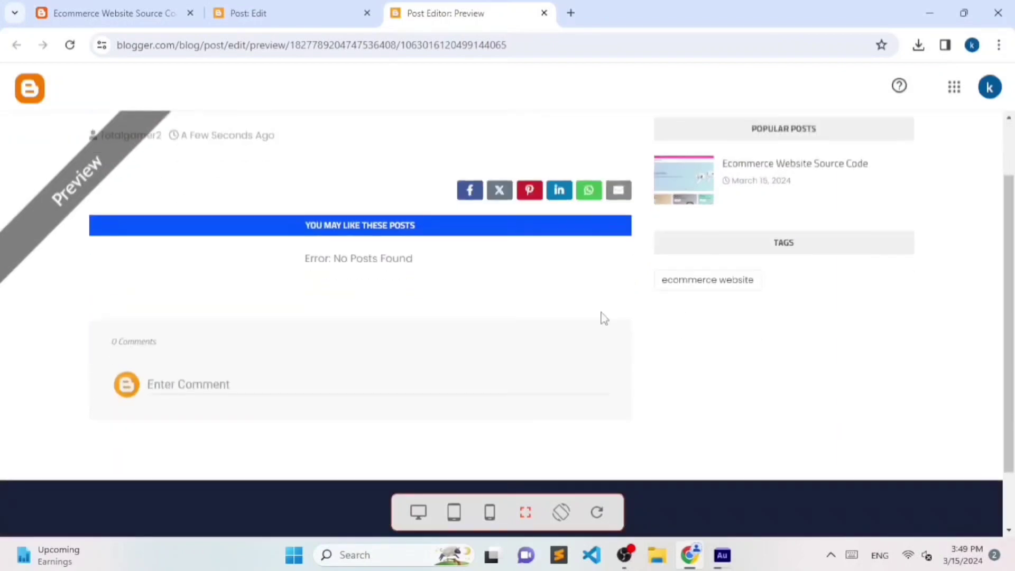
{"action": "scroll", "coordinate": [521, 317], "scroll_direction": "up", "scroll_amount": 1}
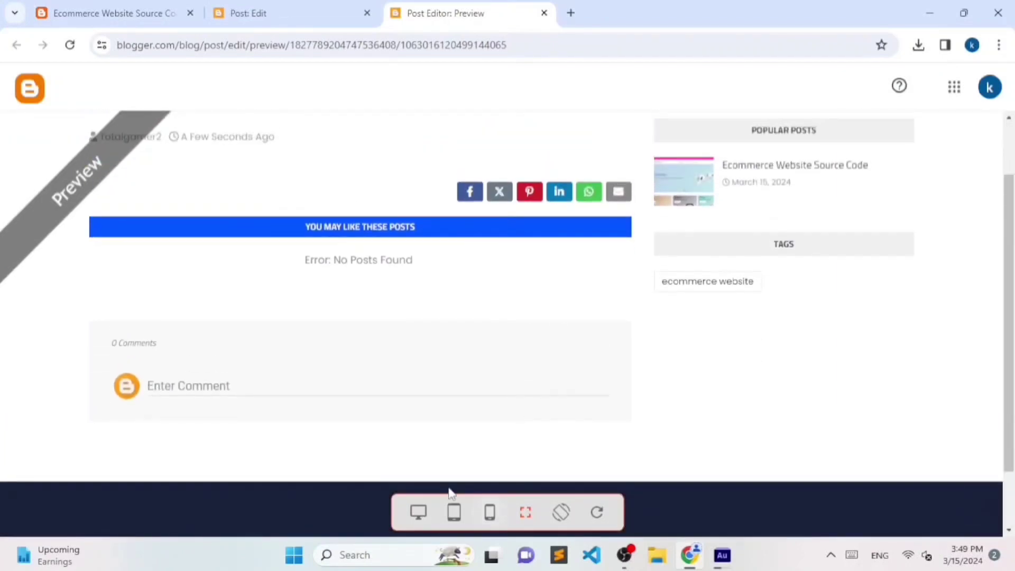
{"action": "left_click", "coordinate": [485, 529]}
{"action": "scroll", "coordinate": [453, 321], "scroll_direction": "up", "scroll_amount": 2}
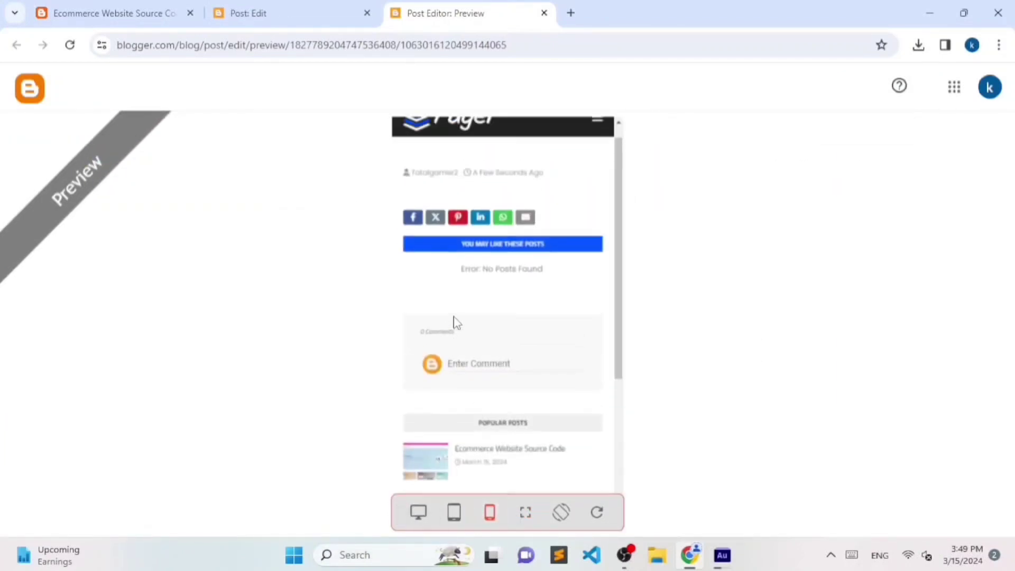
{"action": "left_click", "coordinate": [543, 12]}
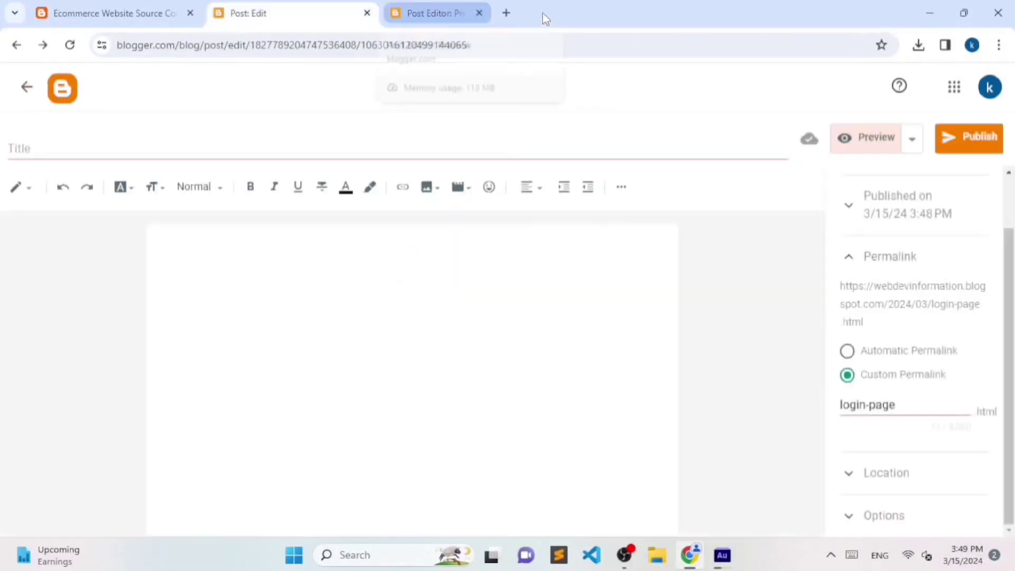
Leave the draft for the post list and open the blog's settings
{"action": "left_click", "coordinate": [26, 86]}
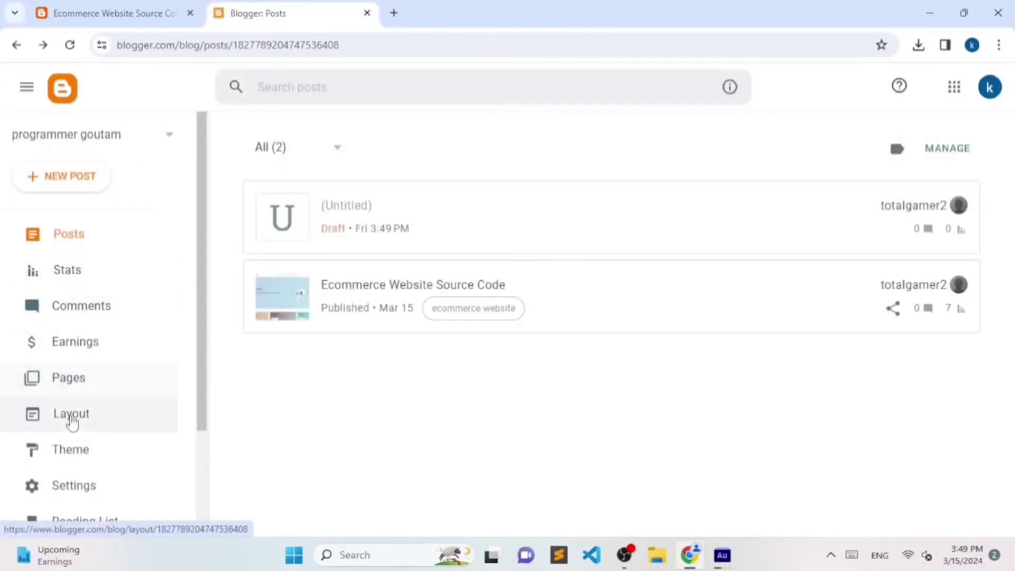
{"action": "left_click", "coordinate": [72, 487]}
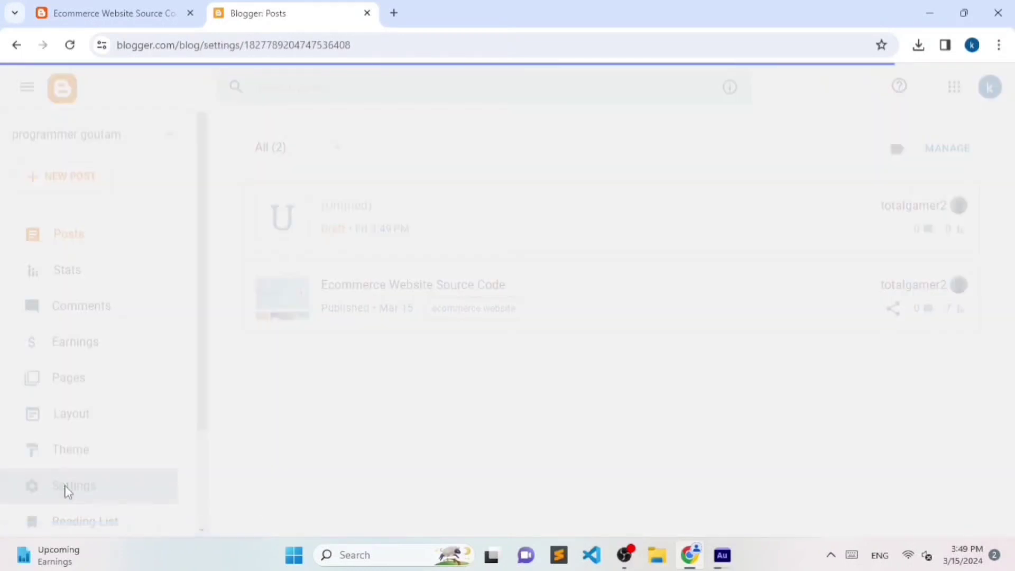
{"action": "scroll", "coordinate": [63, 485], "scroll_direction": "down", "scroll_amount": 2}
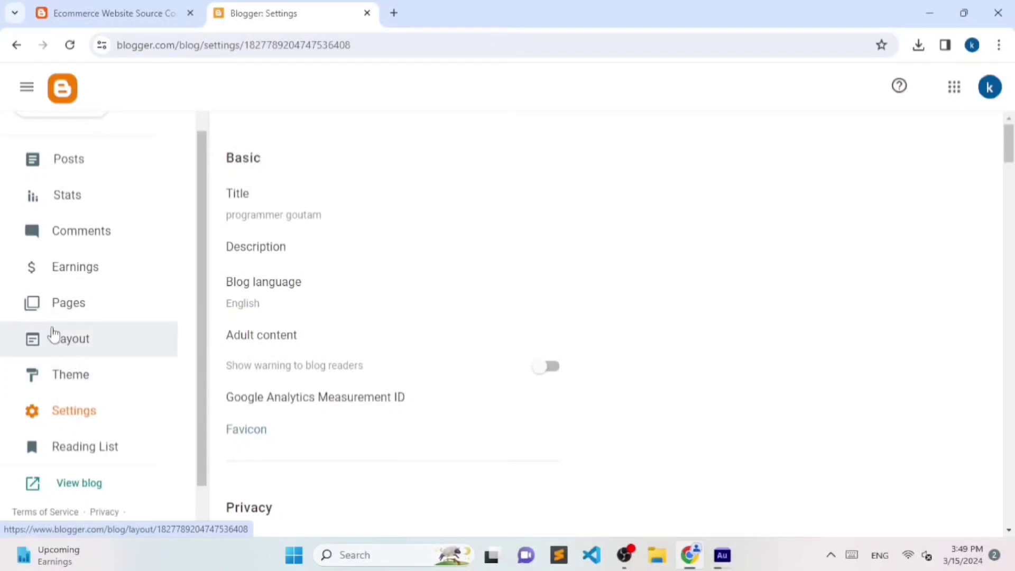
Inspect the blog's title and language settings without changing them, and open the description for editing
{"action": "left_click_drag", "start_coordinate": [296, 232], "coordinate": [410, 219]}
{"action": "left_click", "coordinate": [297, 217]}
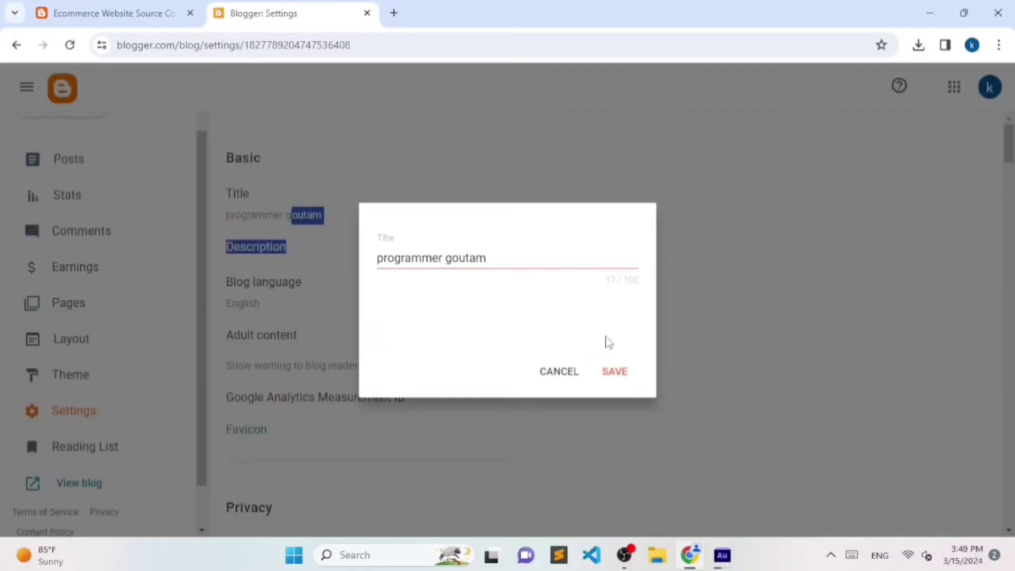
{"action": "left_click", "coordinate": [567, 376]}
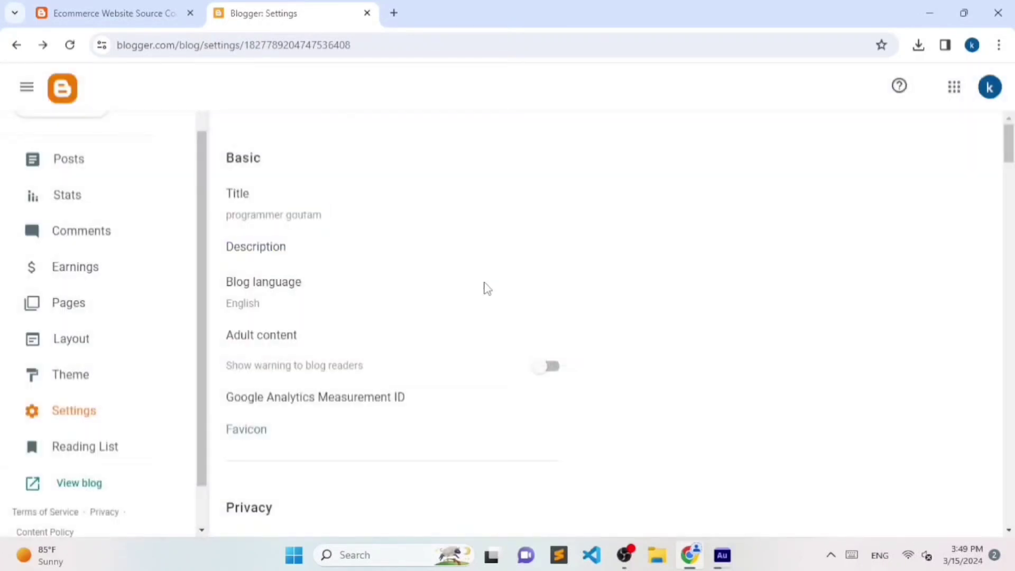
{"action": "left_click", "coordinate": [281, 286]}
{"action": "left_click", "coordinate": [578, 476]}
{"action": "left_click", "coordinate": [272, 248]}
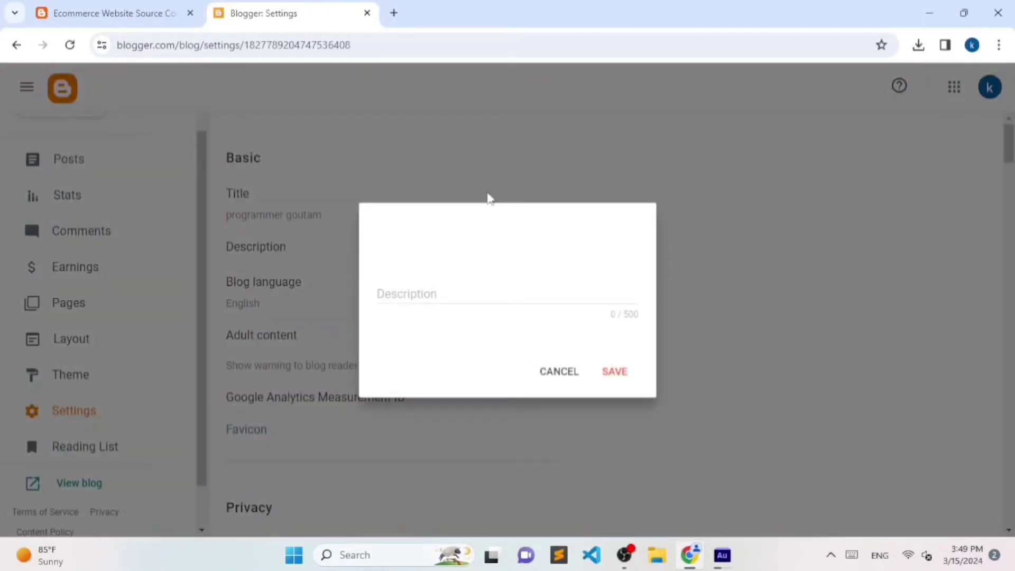
Search Google for developergtm in a new tab and look through the results for the site's listing
{"action": "left_click", "coordinate": [394, 14]}
{"action": "type", "text": "de"}
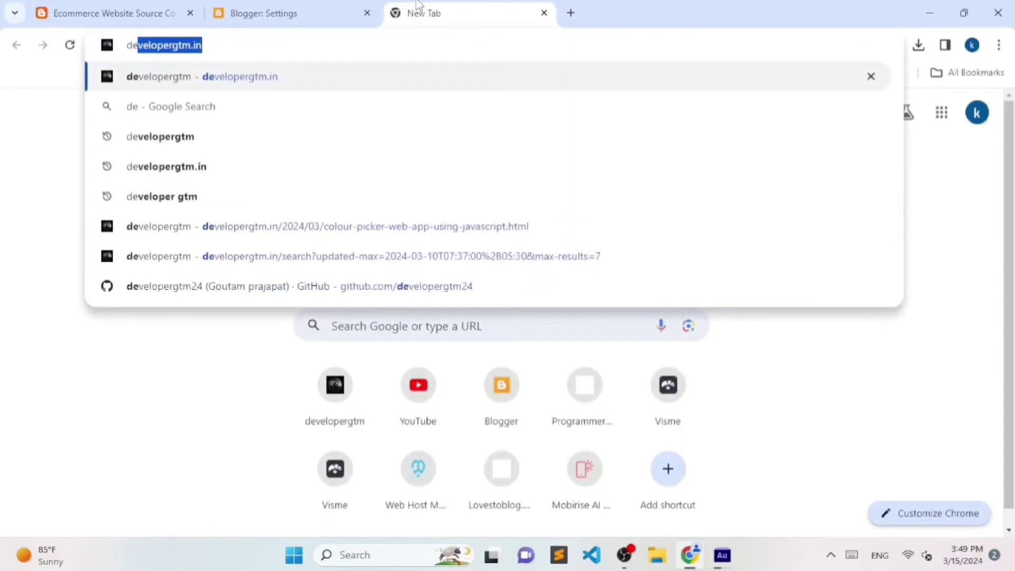
{"action": "type", "text": "velopergtm."}
{"action": "key", "text": "Return"}
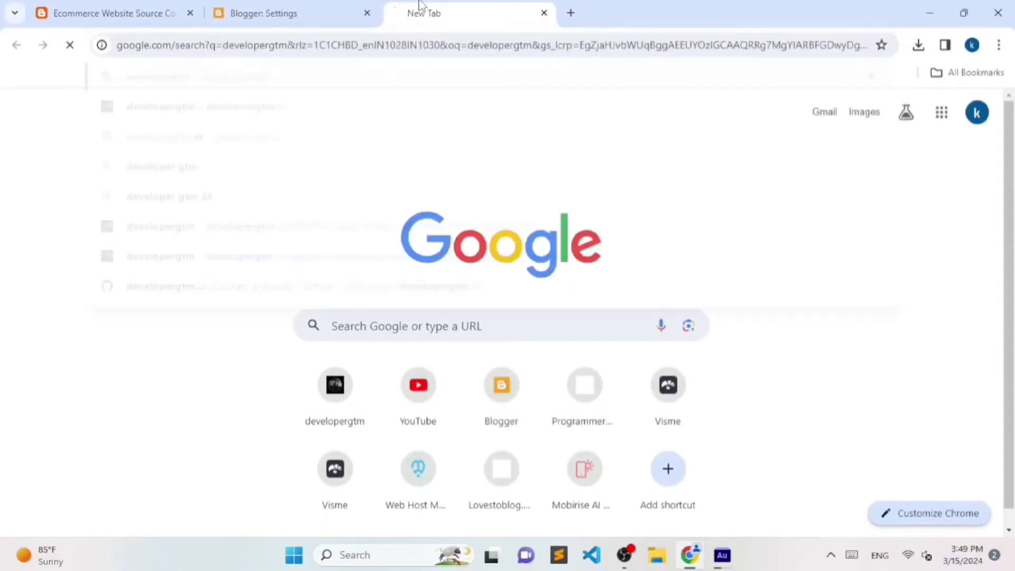
{"action": "scroll", "coordinate": [389, 215], "scroll_direction": "down", "scroll_amount": 5}
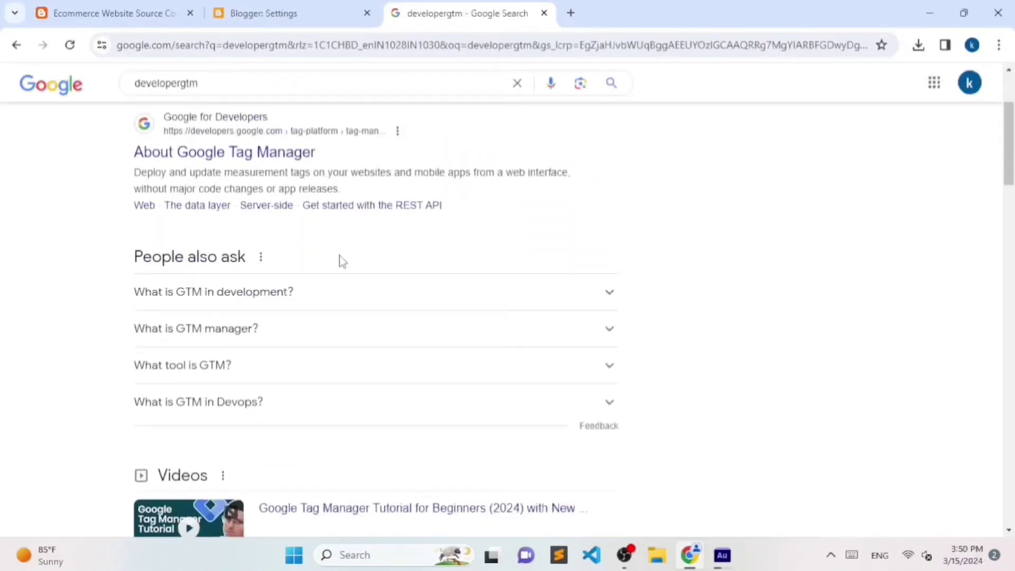
{"action": "scroll", "coordinate": [357, 268], "scroll_direction": "down", "scroll_amount": 2}
{"action": "scroll", "coordinate": [358, 267], "scroll_direction": "up", "scroll_amount": 1}
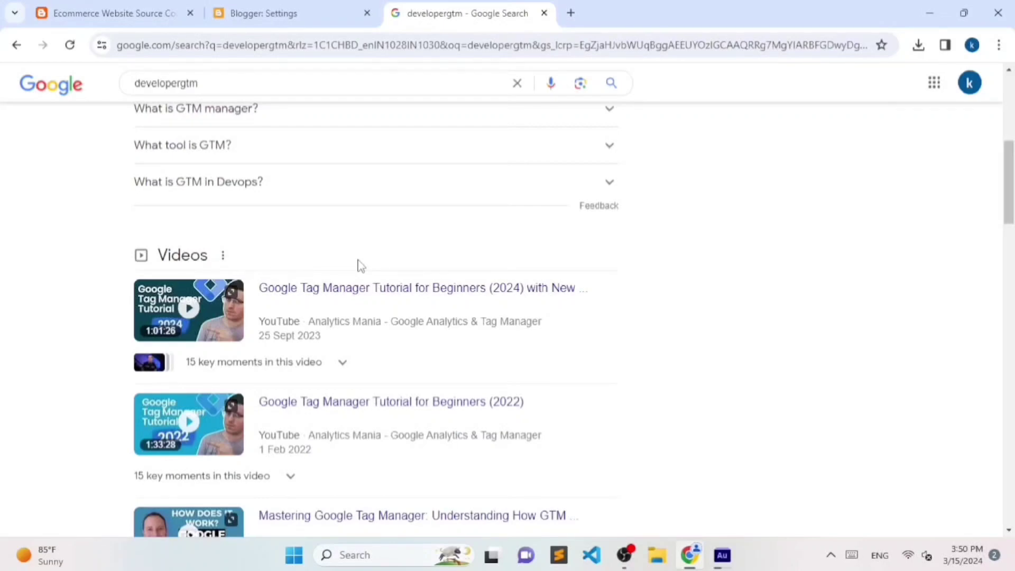
{"action": "scroll", "coordinate": [357, 264], "scroll_direction": "down", "scroll_amount": 10}
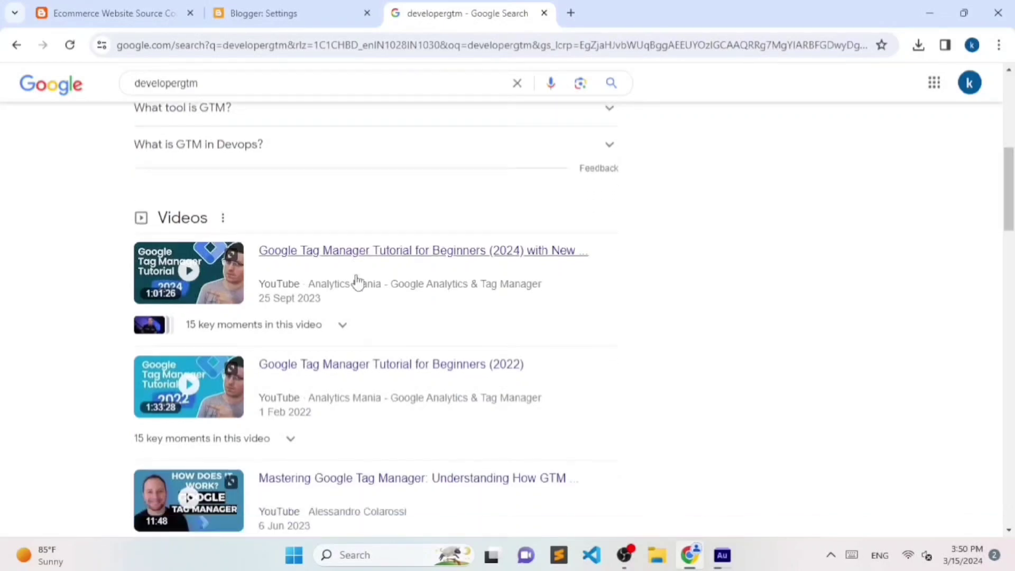
{"action": "scroll", "coordinate": [142, 307], "scroll_direction": "up", "scroll_amount": 4}
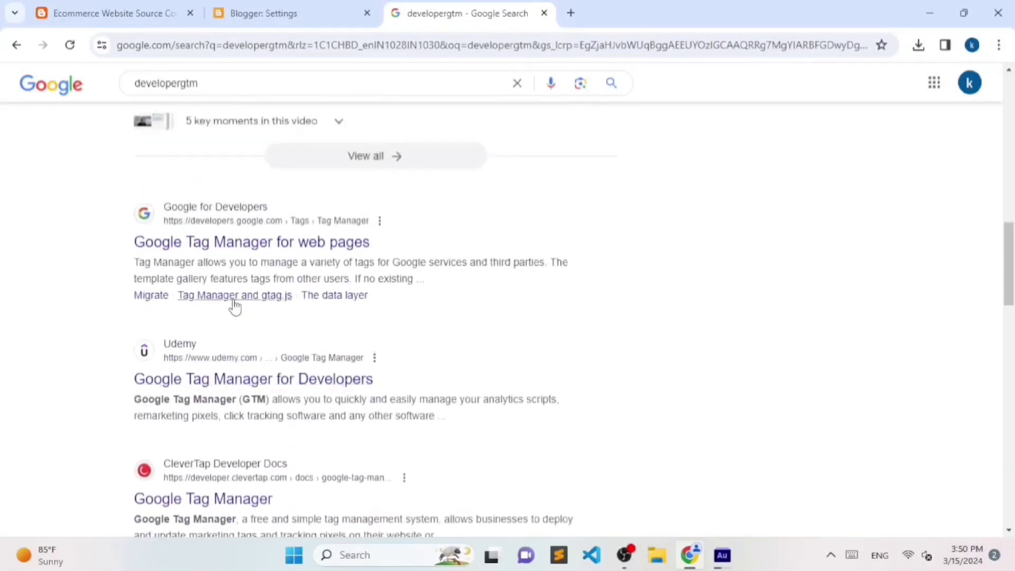
{"action": "scroll", "coordinate": [428, 414], "scroll_direction": "up", "scroll_amount": 15}
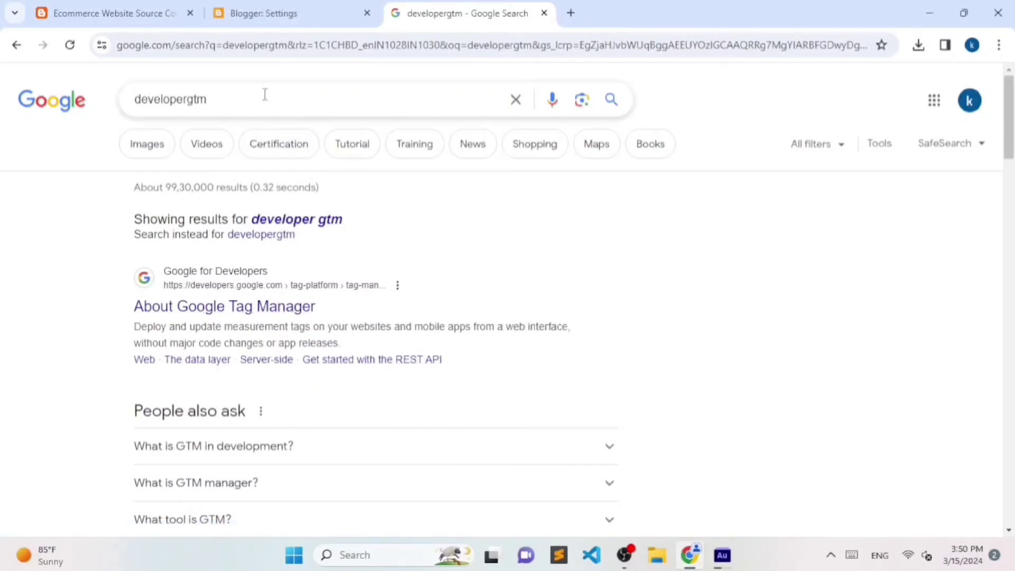
Search Google for newslux in another new tab and highlight the title of the newslux.in result
{"action": "left_click", "coordinate": [575, 15]}
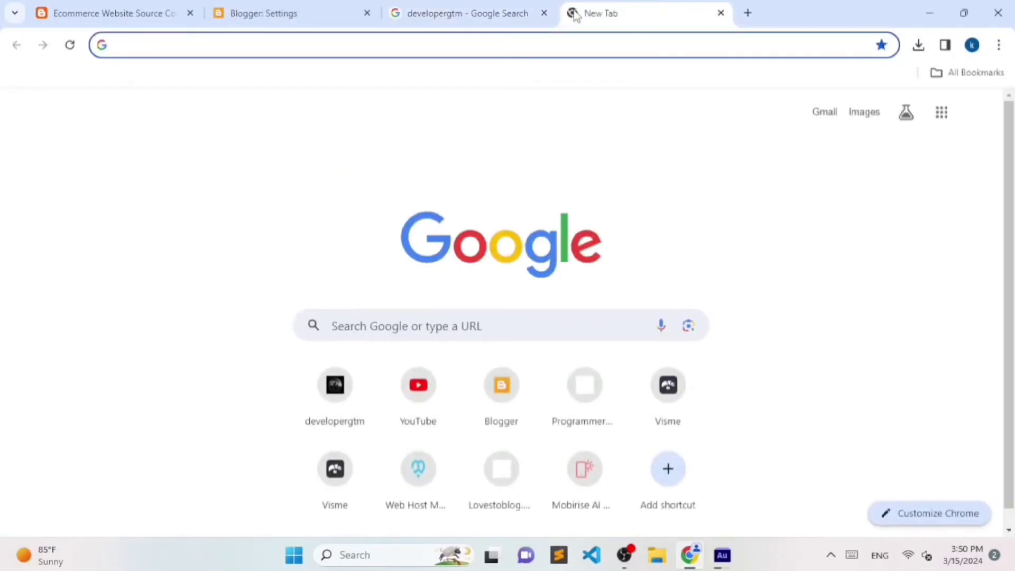
{"action": "type", "text": "newslux"}
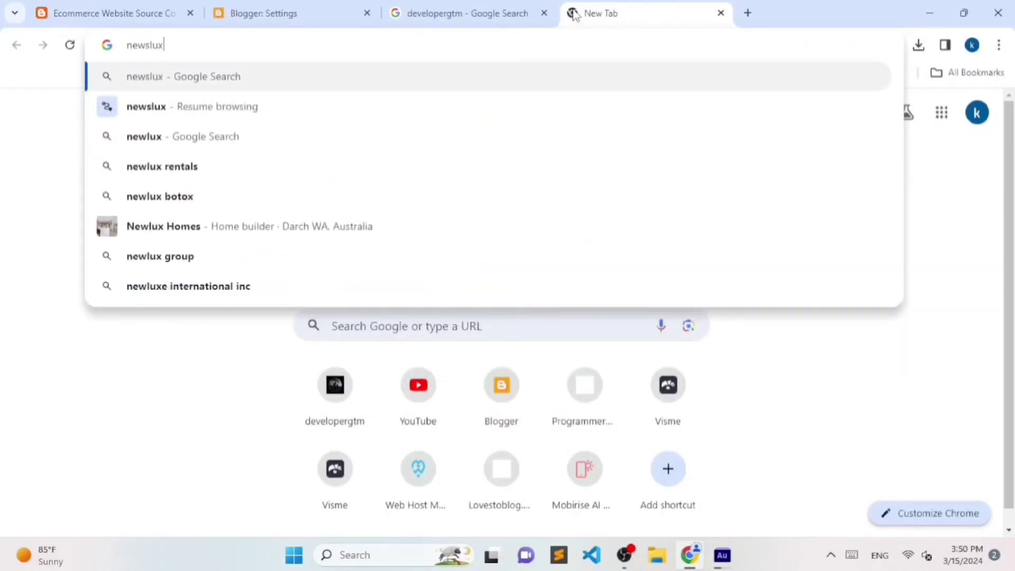
{"action": "key", "text": "Return"}
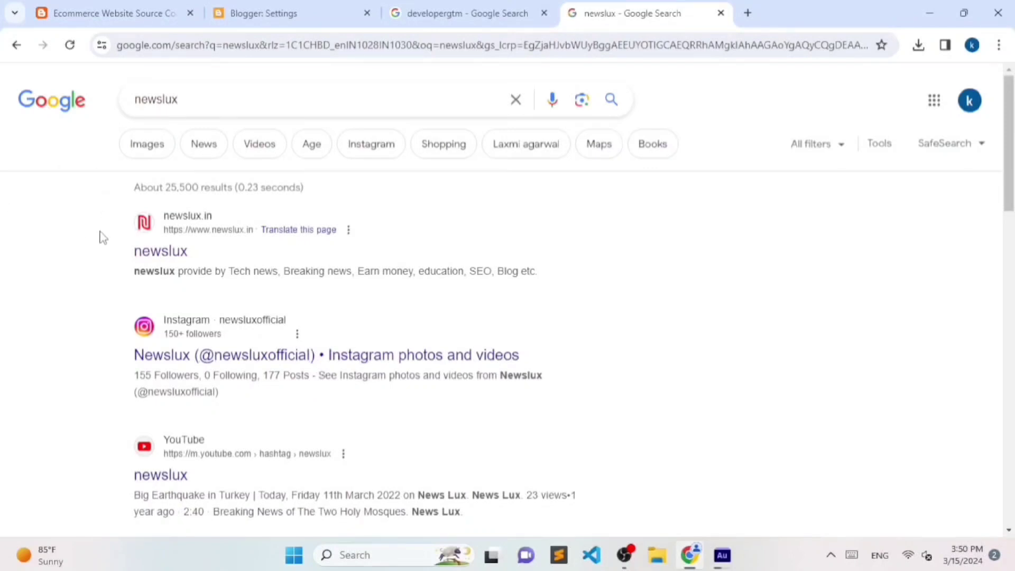
{"action": "left_click_drag", "start_coordinate": [100, 236], "coordinate": [74, 273]}
{"action": "left_click_drag", "start_coordinate": [108, 255], "coordinate": [277, 242]}
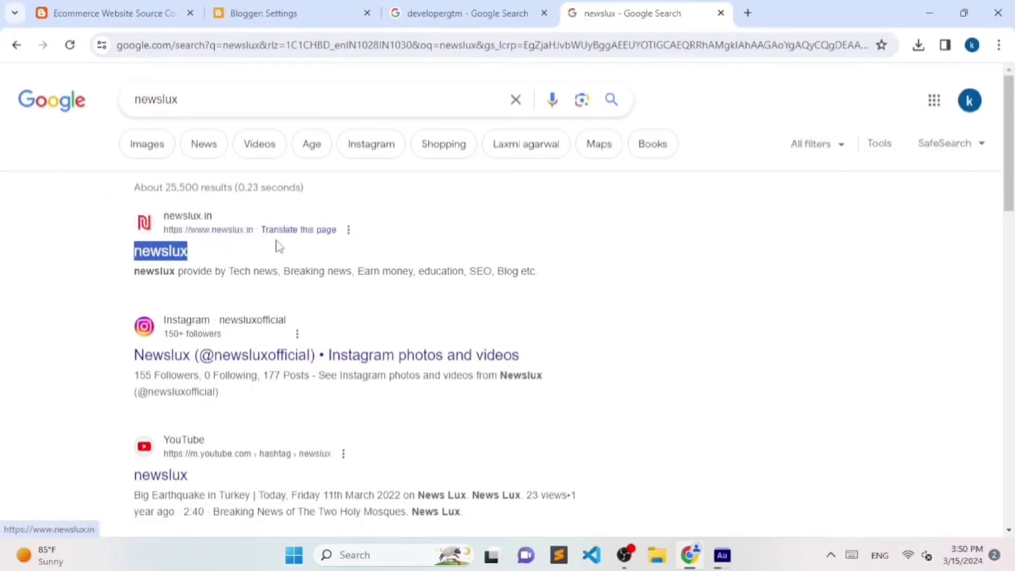
{"action": "left_click", "coordinate": [415, 239]}
Open the newslux.in site from the results, look through its home page down to the footer, and return to the developergtm search
{"action": "left_click", "coordinate": [142, 255]}
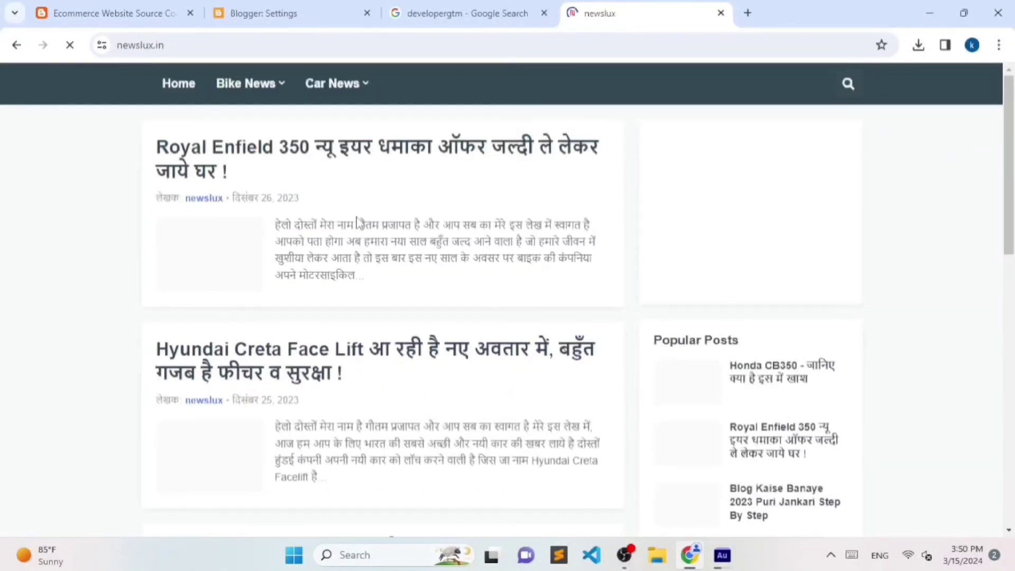
{"action": "scroll", "coordinate": [381, 236], "scroll_direction": "down", "scroll_amount": 3}
{"action": "scroll", "coordinate": [380, 236], "scroll_direction": "up", "scroll_amount": 3}
{"action": "left_click", "coordinate": [876, 76]}
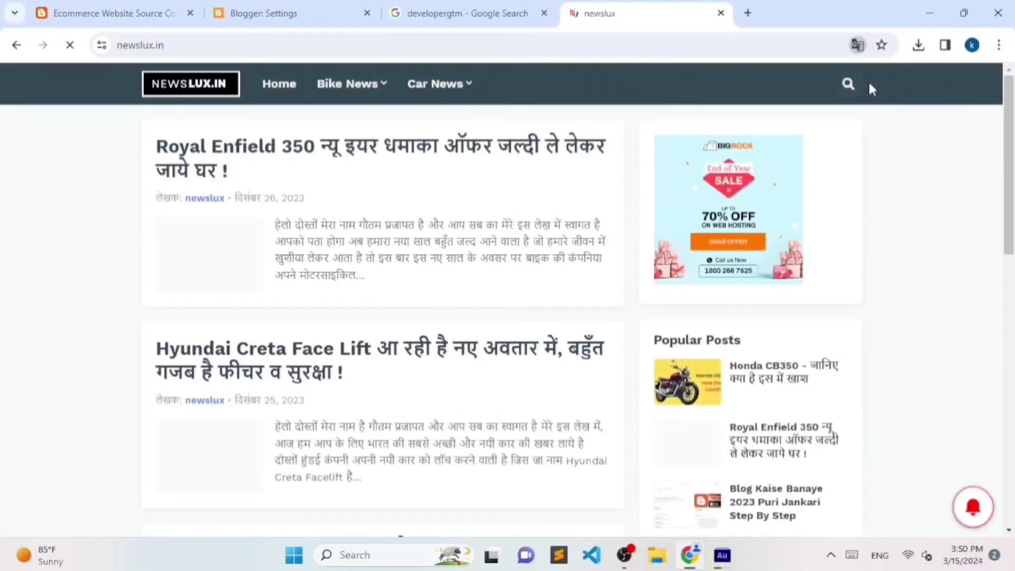
{"action": "scroll", "coordinate": [570, 261], "scroll_direction": "down", "scroll_amount": 2}
{"action": "scroll", "coordinate": [571, 261], "scroll_direction": "down", "scroll_amount": 10}
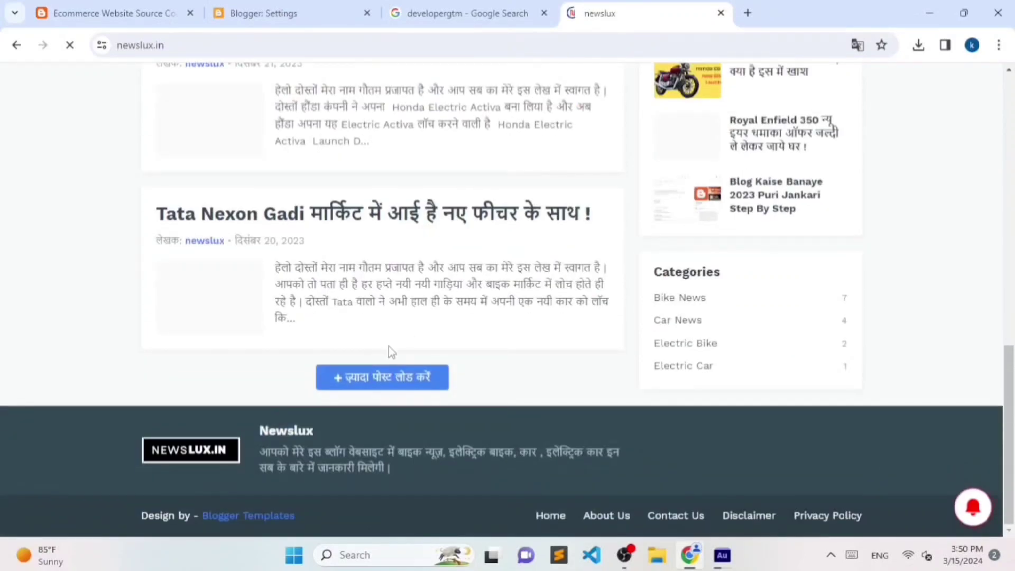
{"action": "scroll", "coordinate": [447, 275], "scroll_direction": "up", "scroll_amount": 5}
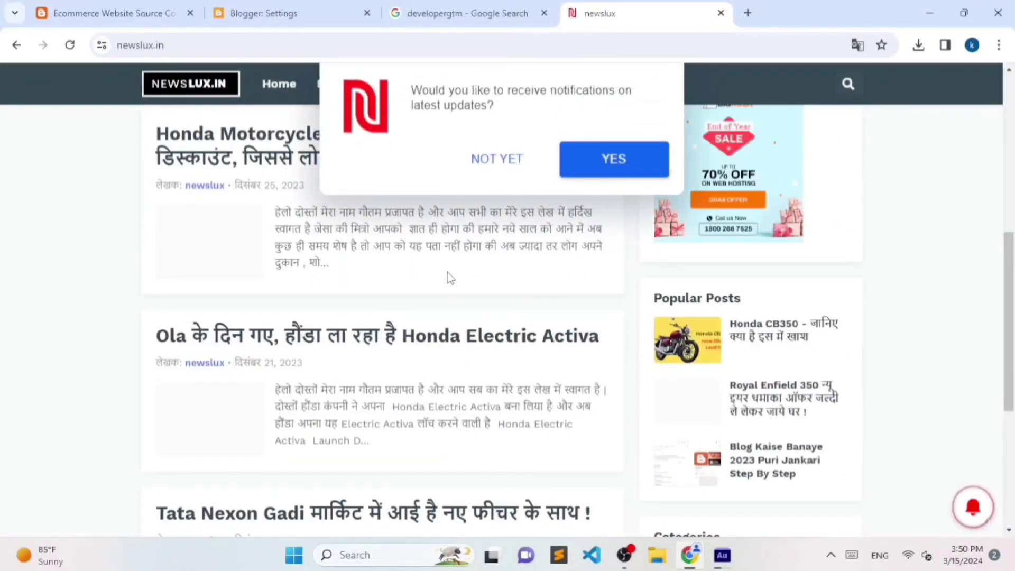
{"action": "scroll", "coordinate": [447, 272], "scroll_direction": "up", "scroll_amount": 8}
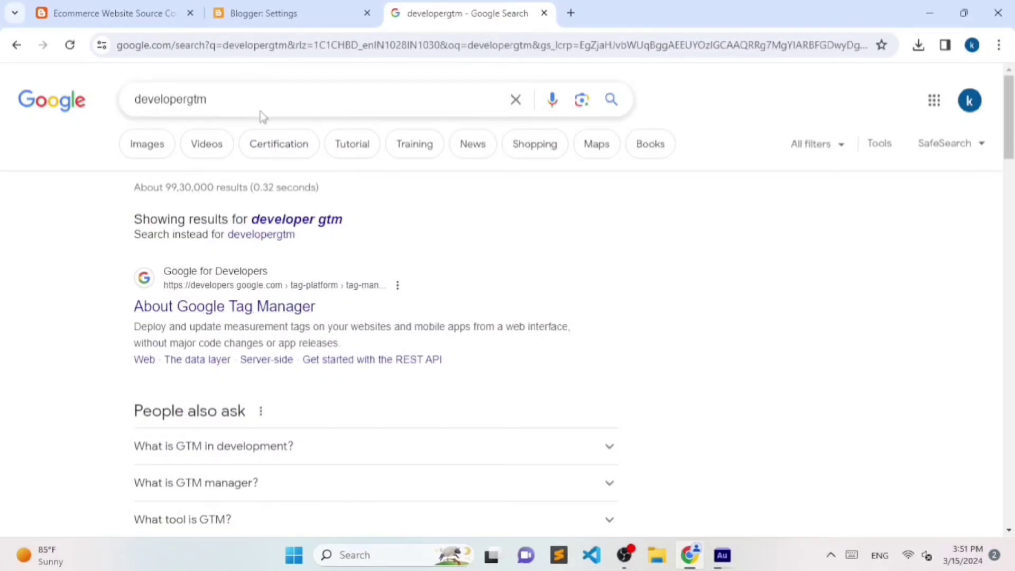
Change the Google search to developergtm.in and examine the title and description of the site's listing
{"action": "left_click", "coordinate": [268, 95]}
{"action": "type", "text": ".in"}
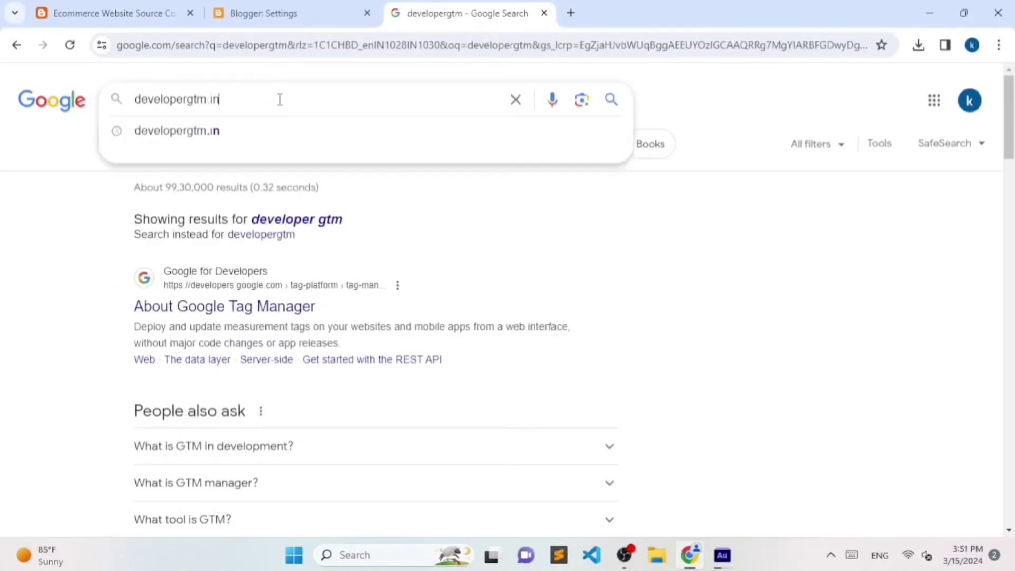
{"action": "key", "text": "Return"}
{"action": "scroll", "coordinate": [64, 198], "scroll_direction": "down", "scroll_amount": 2}
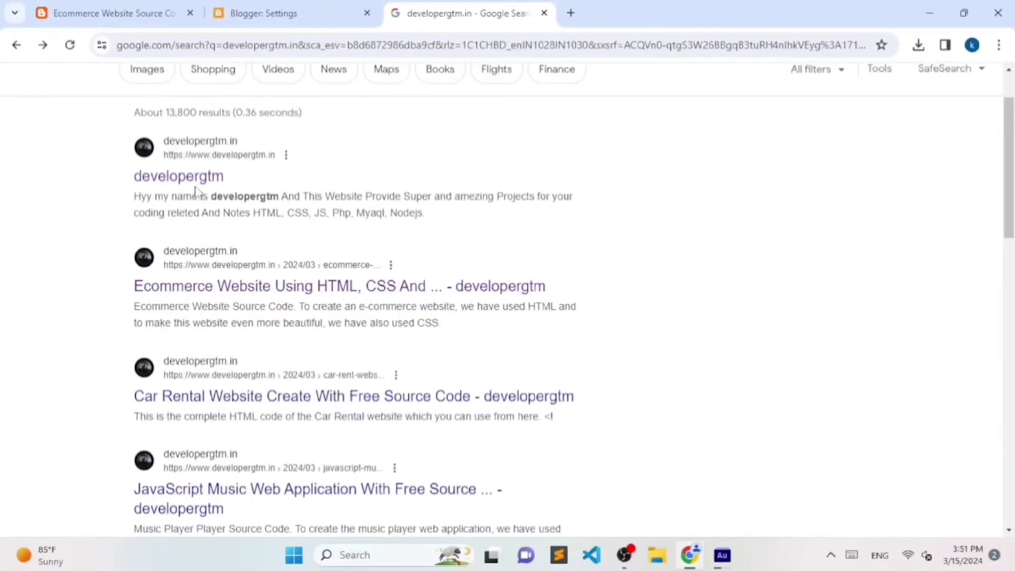
{"action": "scroll", "coordinate": [367, 183], "scroll_direction": "up", "scroll_amount": 2}
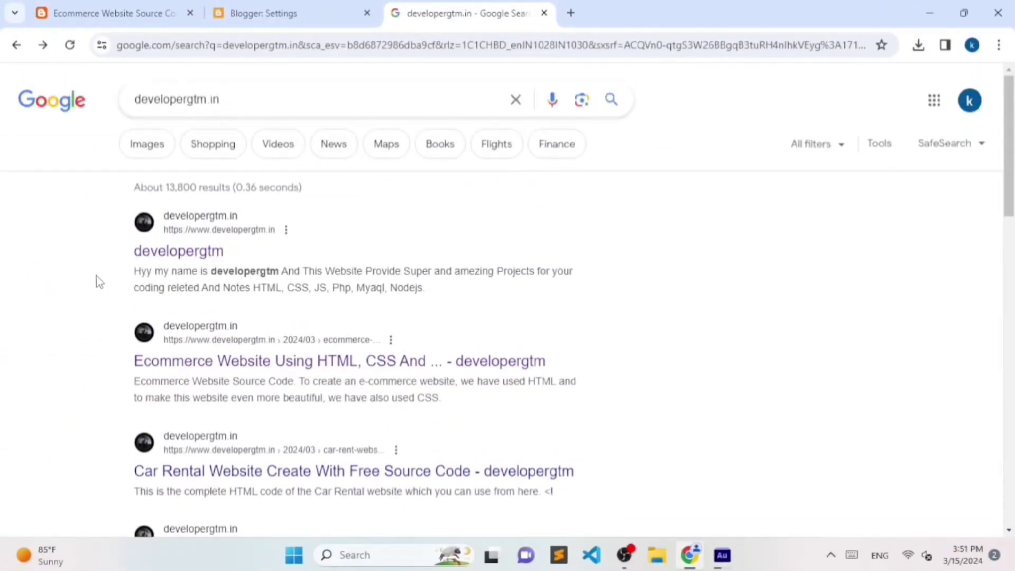
Highlight developergtm.in's description in the Google results, compare it with the blog's empty Description setting, and close that setting without saving
{"action": "left_click_drag", "start_coordinate": [134, 271], "coordinate": [497, 294]}
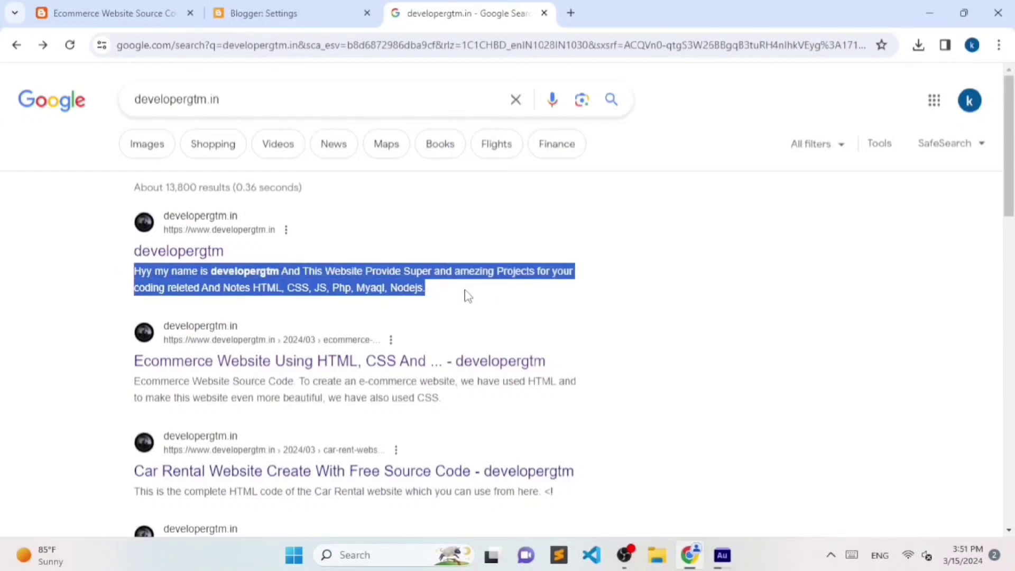
{"action": "left_click", "coordinate": [368, 5]}
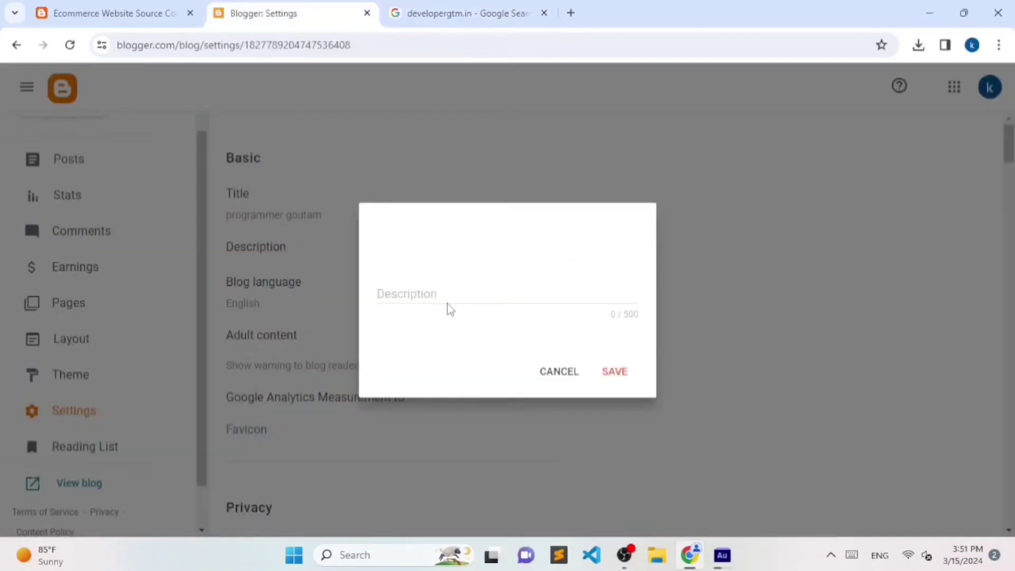
{"action": "left_click", "coordinate": [450, 8]}
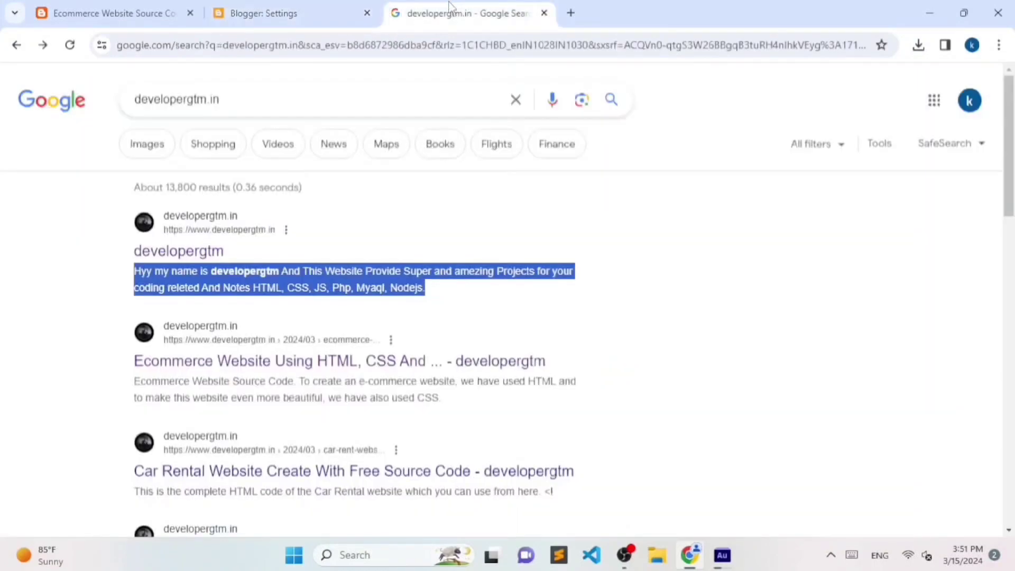
{"action": "left_click", "coordinate": [321, 7]}
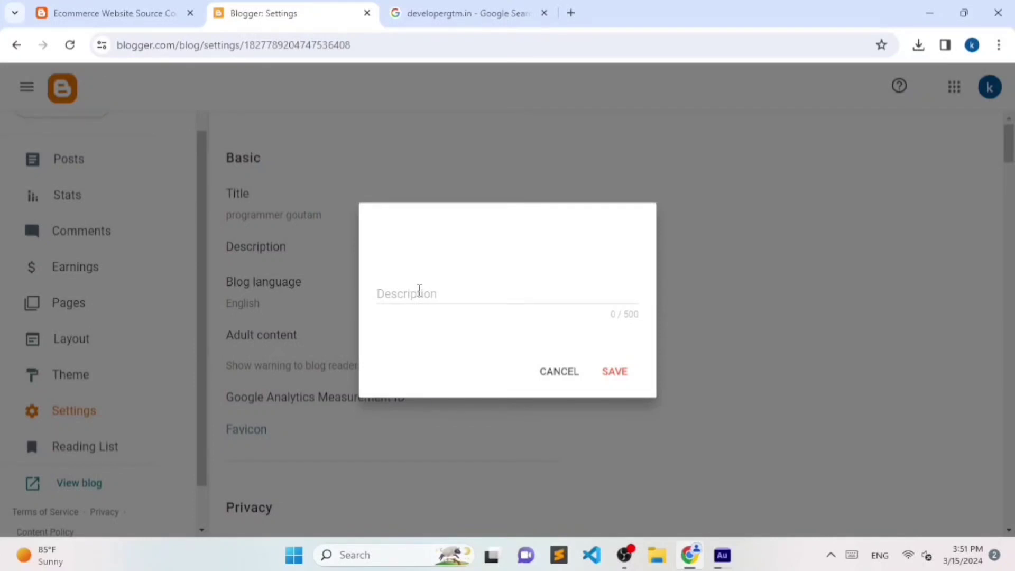
{"action": "left_click", "coordinate": [465, 14]}
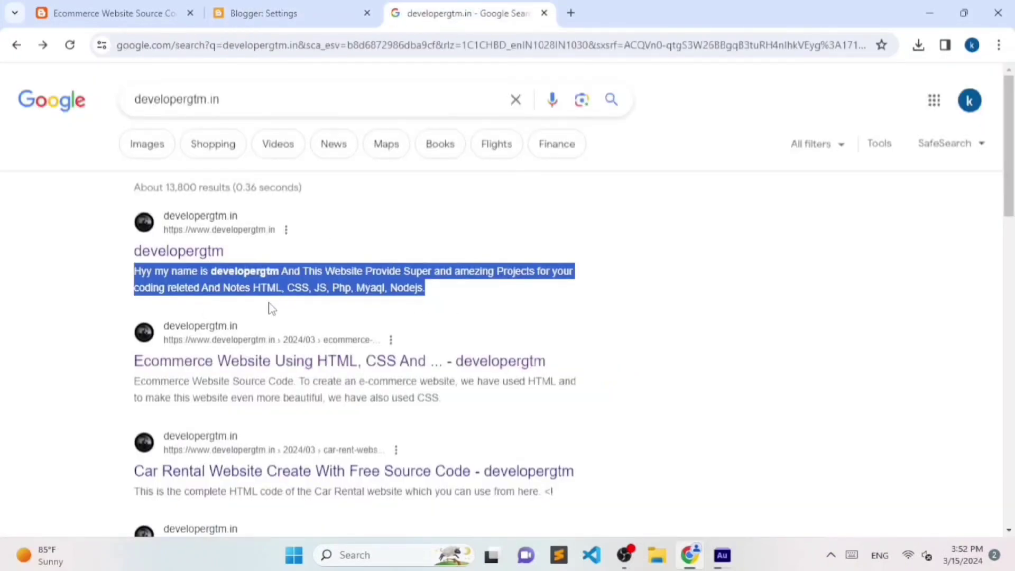
{"action": "left_click", "coordinate": [453, 299]}
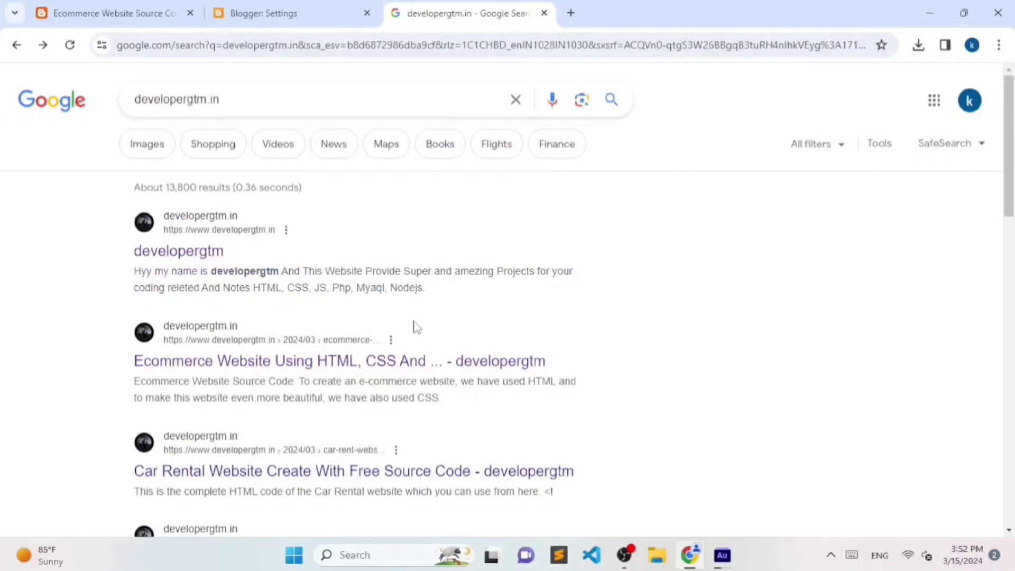
{"action": "left_click", "coordinate": [267, 12]}
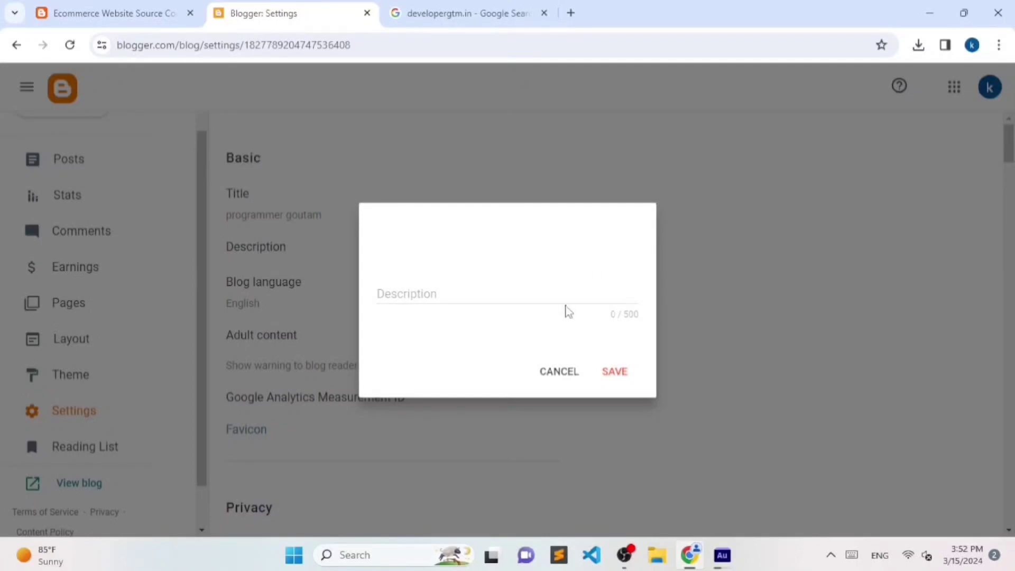
{"action": "left_click", "coordinate": [561, 377]}
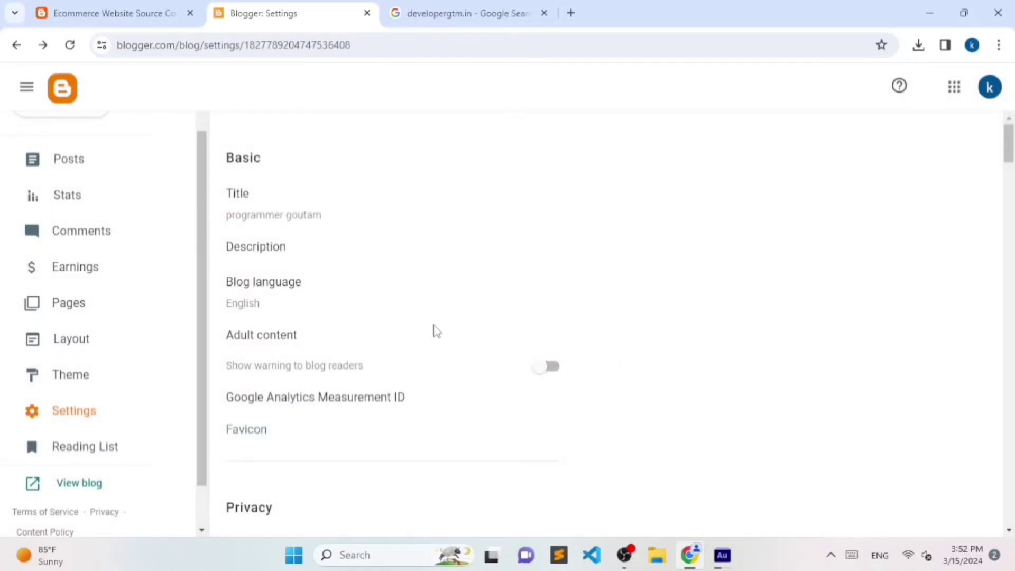
Find the Favicon setting under Basic and compare it with the site icon of the developergtm.in listing on Google
{"action": "scroll", "coordinate": [436, 332], "scroll_direction": "down", "scroll_amount": 1}
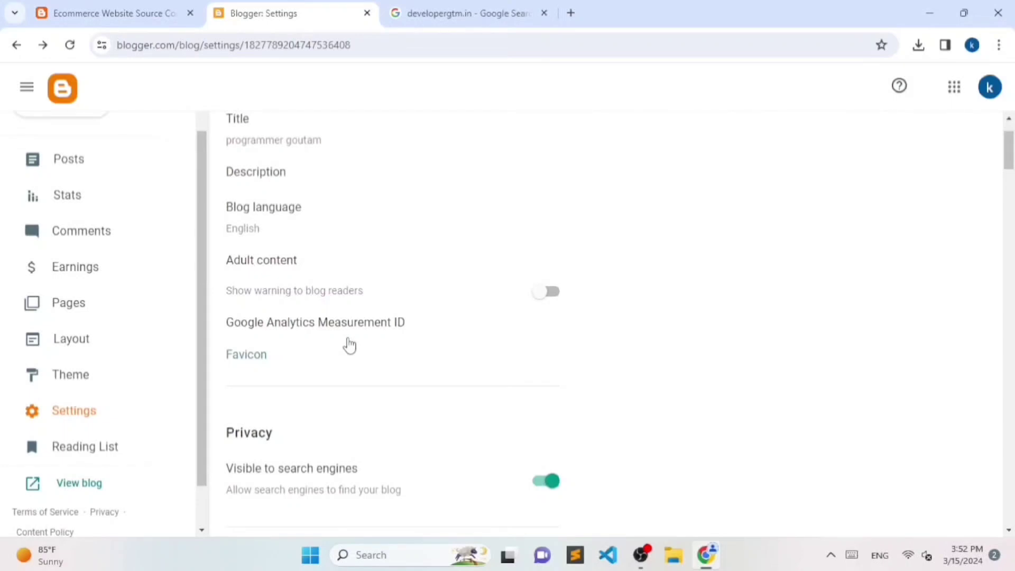
{"action": "scroll", "coordinate": [267, 165], "scroll_direction": "down", "scroll_amount": 3}
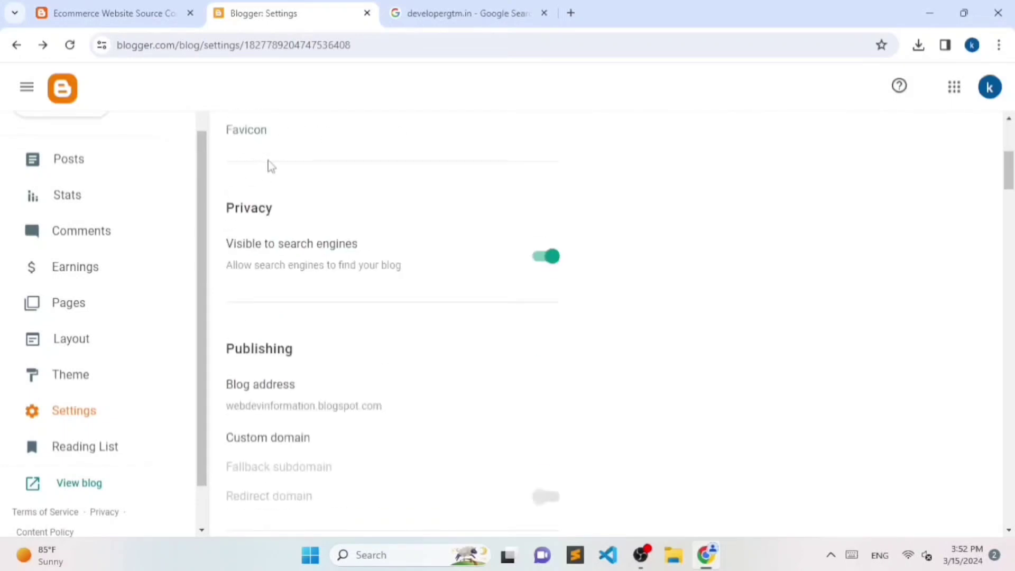
{"action": "scroll", "coordinate": [247, 215], "scroll_direction": "up", "scroll_amount": 1}
{"action": "key", "text": "ctrl+Tab"}
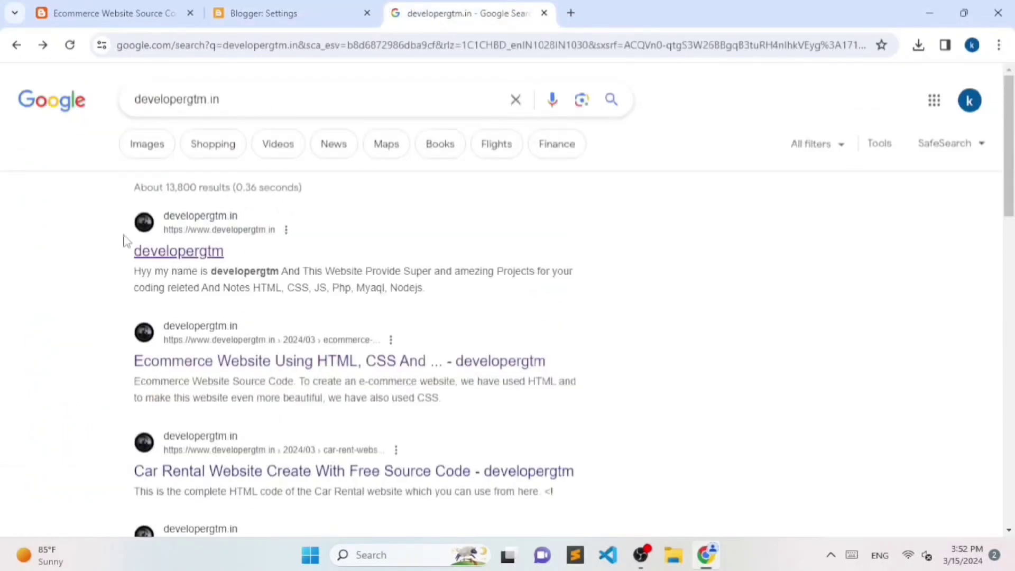
{"action": "key", "text": "ctrl+shift+Tab"}
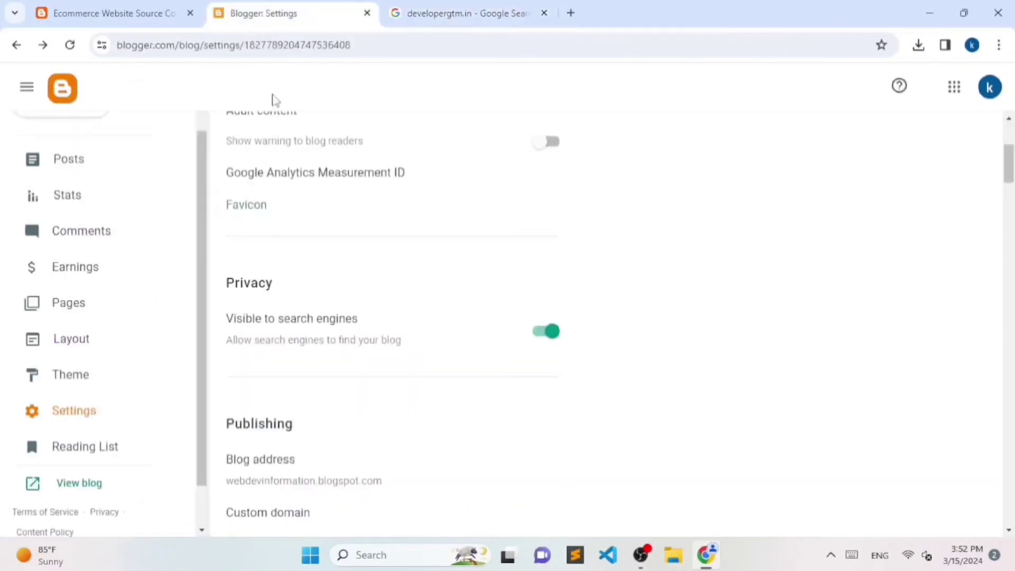
Open the Configure Favicon page and its file chooser, close the page without uploading, and check the published blog's browser icon
{"action": "left_click", "coordinate": [245, 211]}
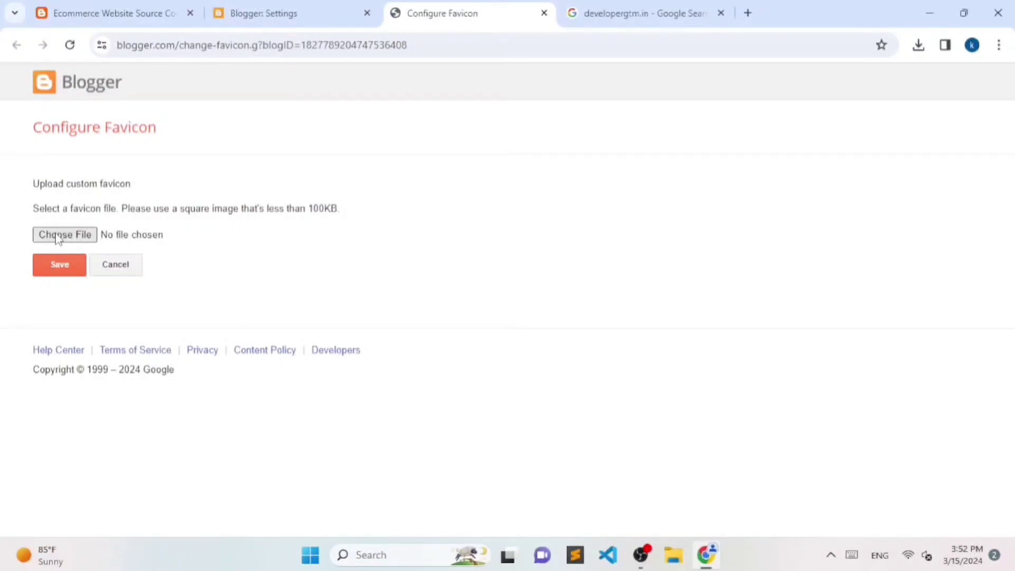
{"action": "left_click", "coordinate": [59, 240]}
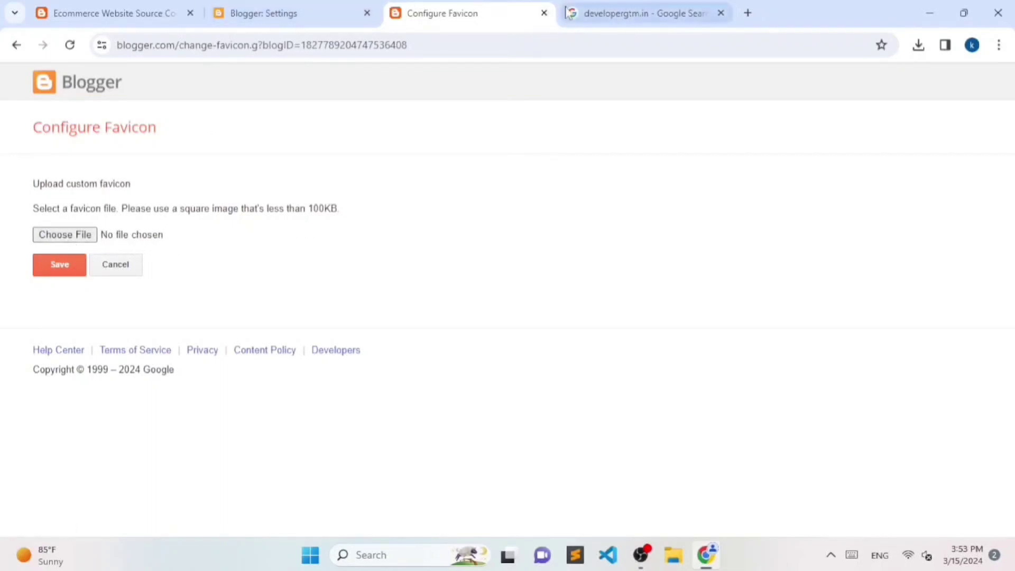
{"action": "left_click", "coordinate": [544, 13]}
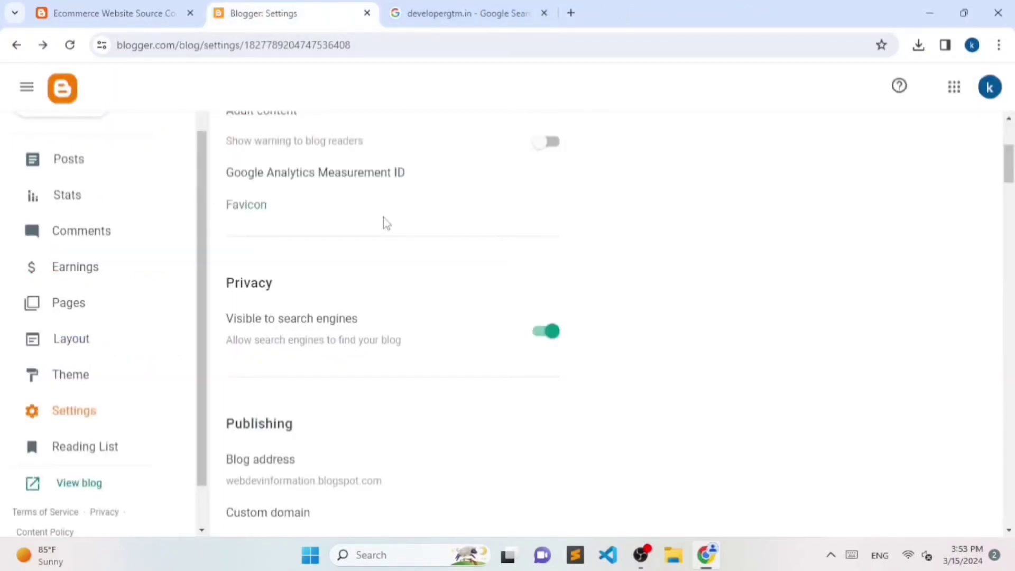
{"action": "left_click", "coordinate": [140, 10]}
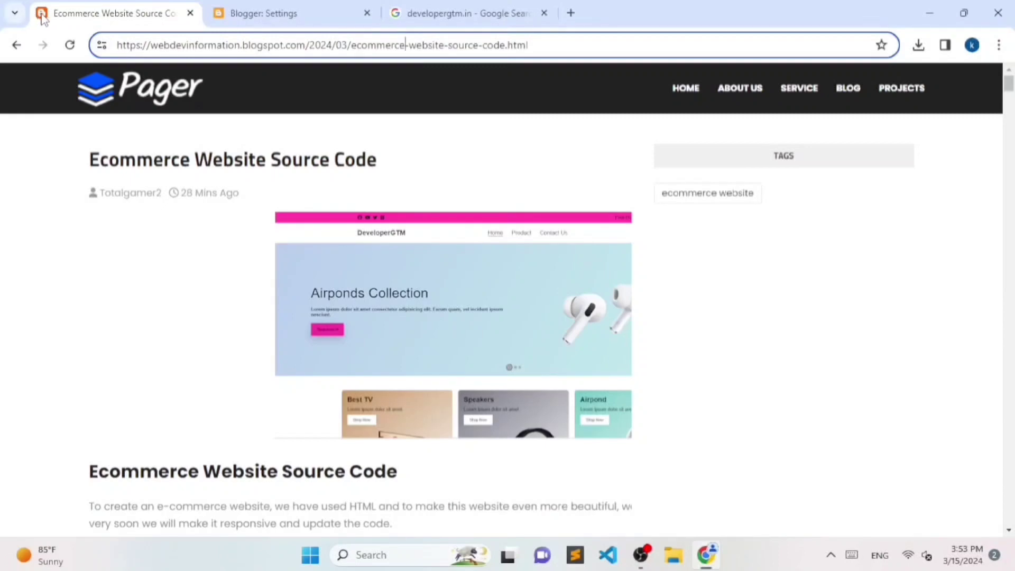
{"action": "left_click", "coordinate": [339, 9]}
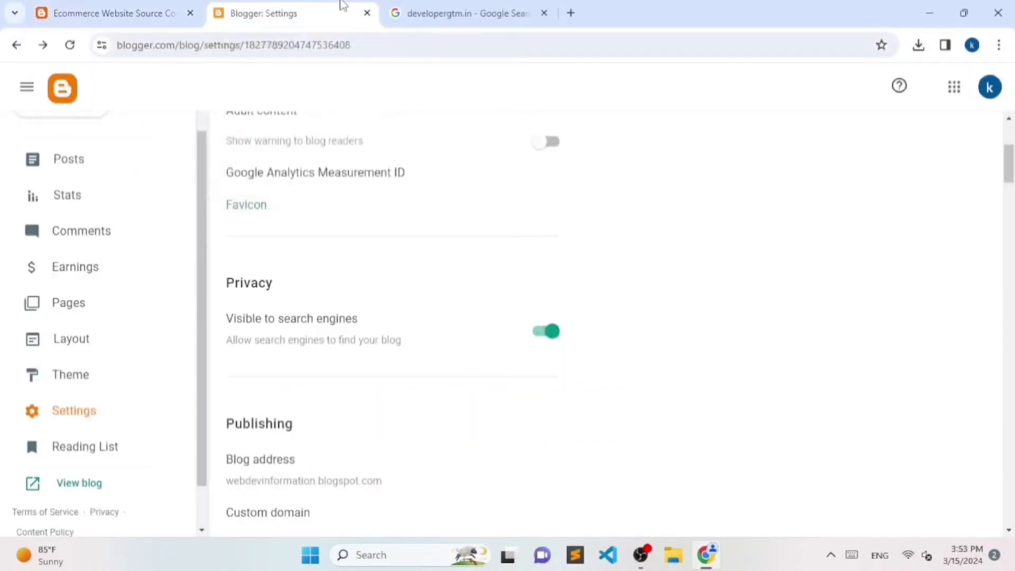
Review the search engine visibility setting and open the blog address under Publishing, cancelling without changes
{"action": "scroll", "coordinate": [338, 267], "scroll_direction": "down", "scroll_amount": 2}
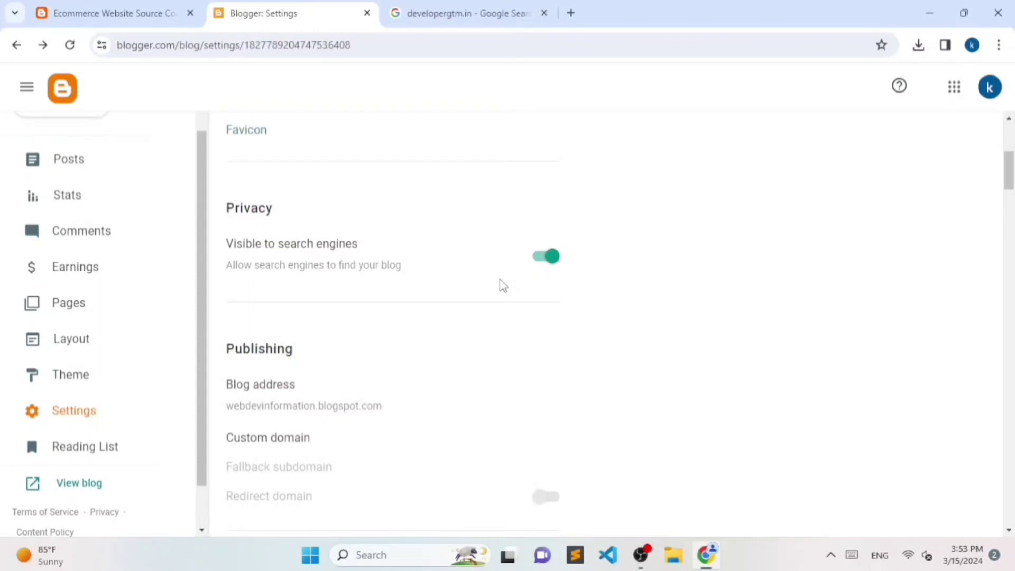
{"action": "scroll", "coordinate": [505, 276], "scroll_direction": "down", "scroll_amount": 1}
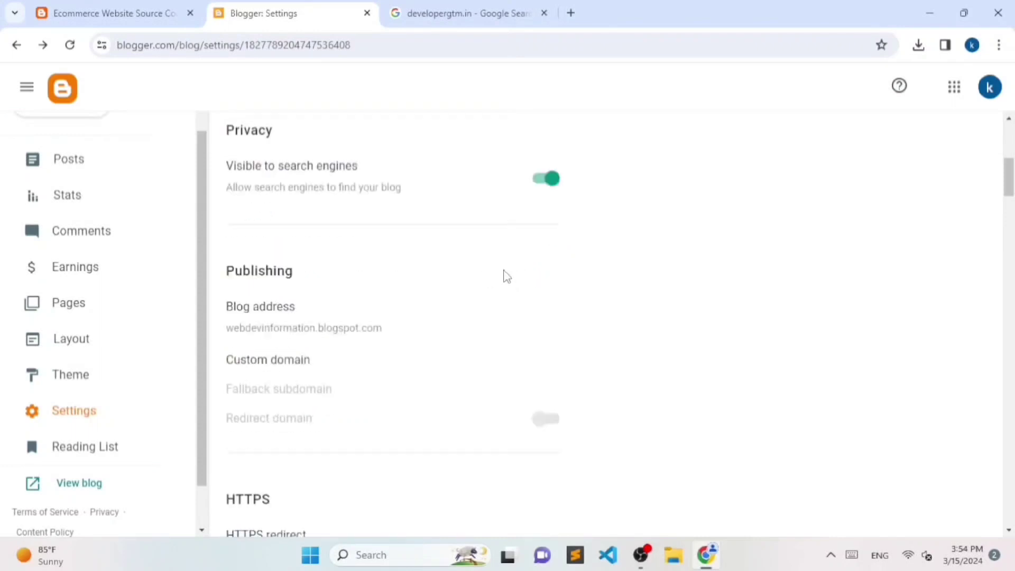
{"action": "scroll", "coordinate": [506, 276], "scroll_direction": "down", "scroll_amount": 1}
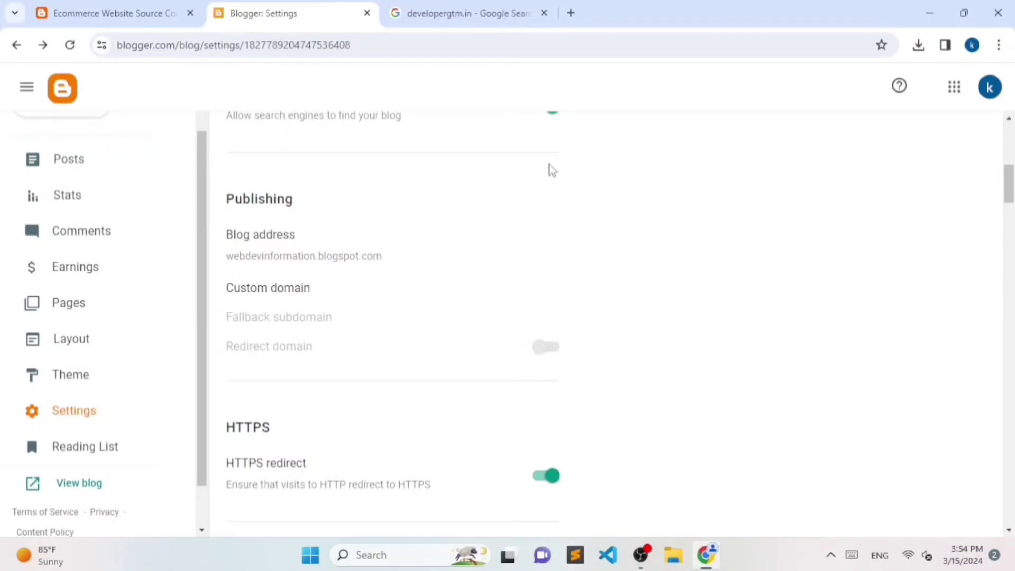
{"action": "left_click", "coordinate": [263, 254]}
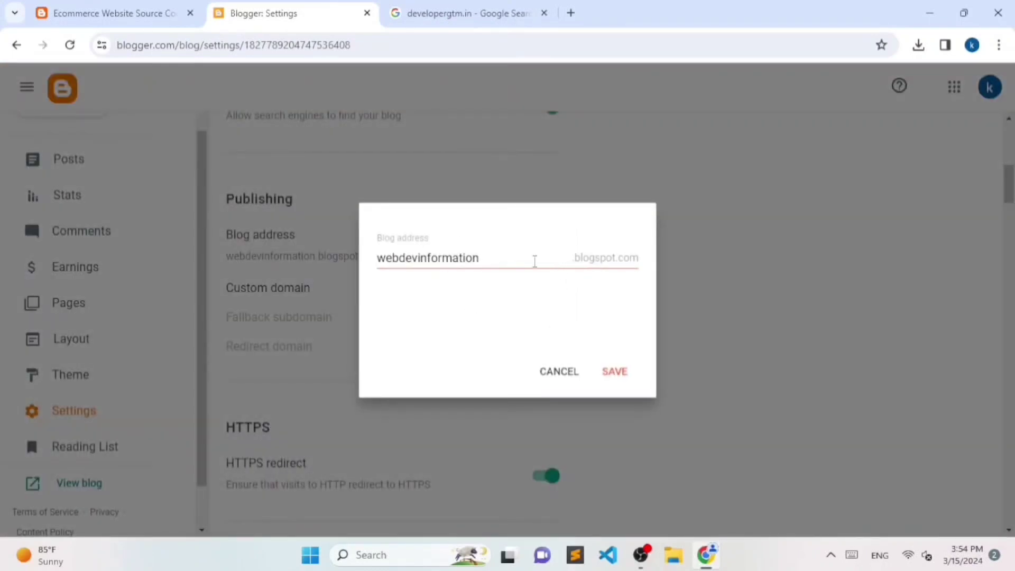
{"action": "left_click", "coordinate": [547, 373]}
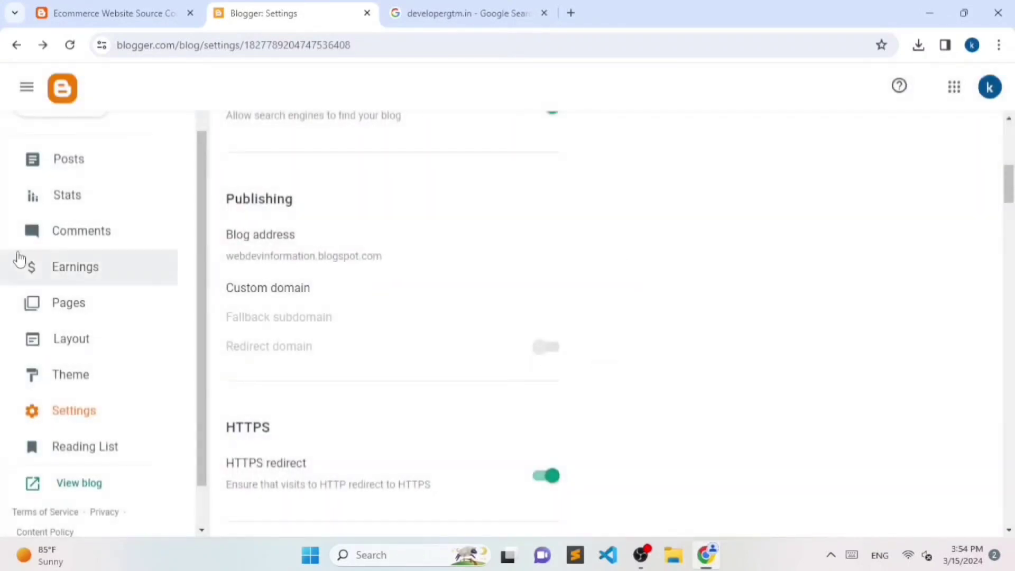
Examine the custom domain and HTTPS redirect settings and check the address of the published ecommerce post
{"action": "scroll", "coordinate": [317, 299], "scroll_direction": "down", "scroll_amount": 1}
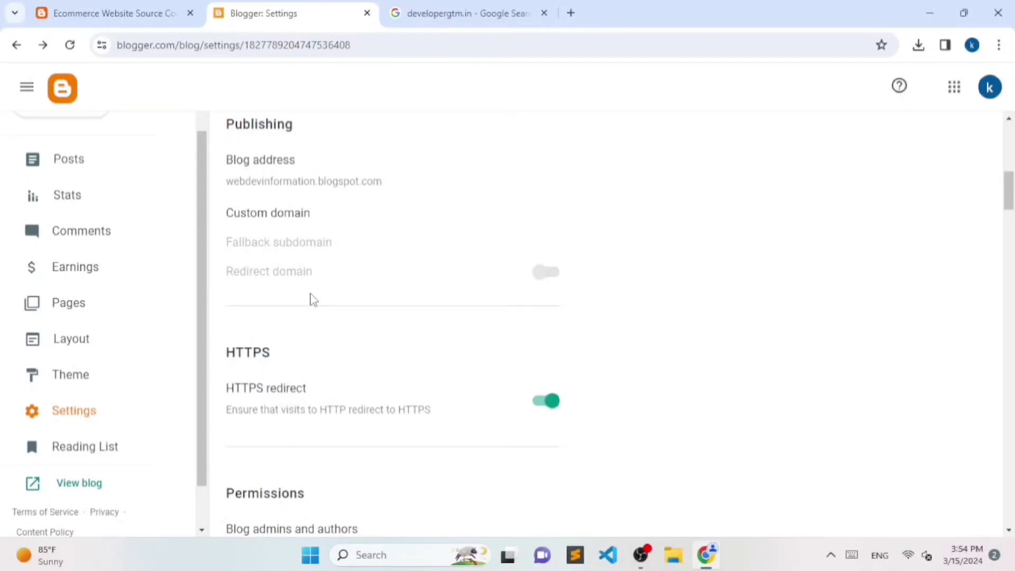
{"action": "left_click", "coordinate": [400, 6]}
{"action": "left_click", "coordinate": [298, 6]}
{"action": "scroll", "coordinate": [339, 238], "scroll_direction": "down", "scroll_amount": 3}
{"action": "left_click", "coordinate": [144, 6]}
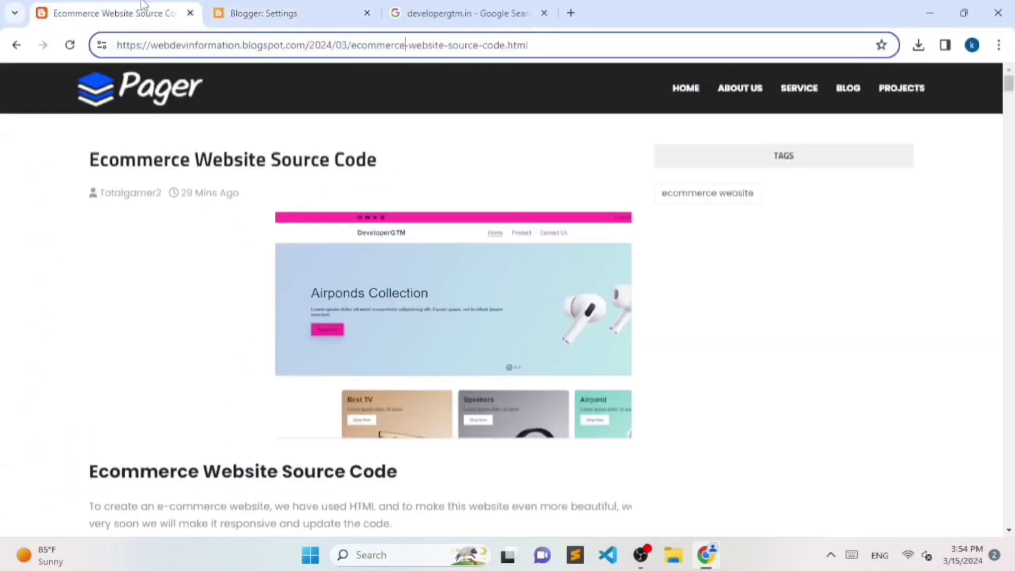
{"action": "left_click", "coordinate": [347, 7]}
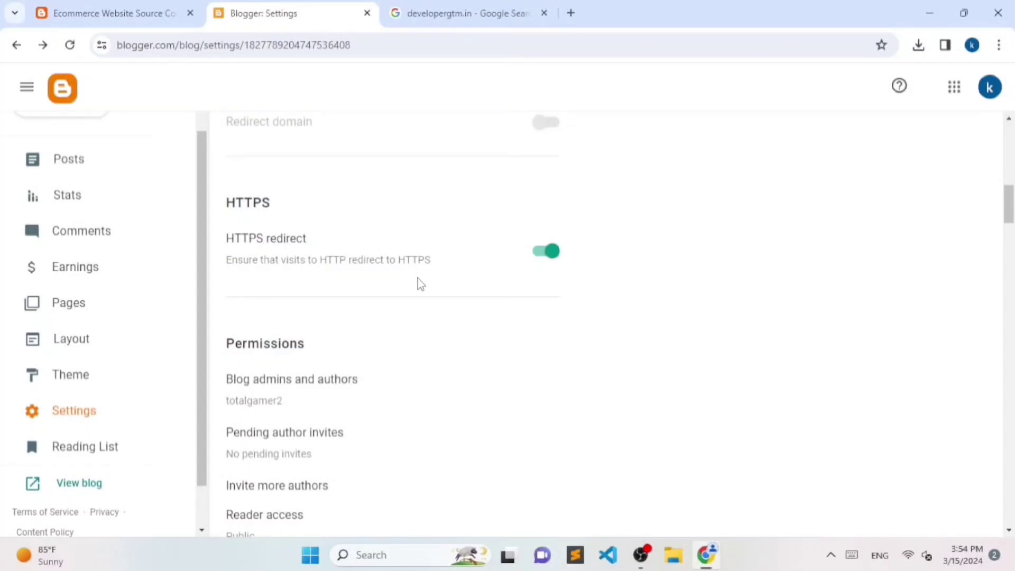
Open developergtm.in from the Google results to view its address, close it, and compare with the published blog post's address
{"action": "left_click", "coordinate": [449, 12]}
{"action": "left_click", "coordinate": [187, 256]}
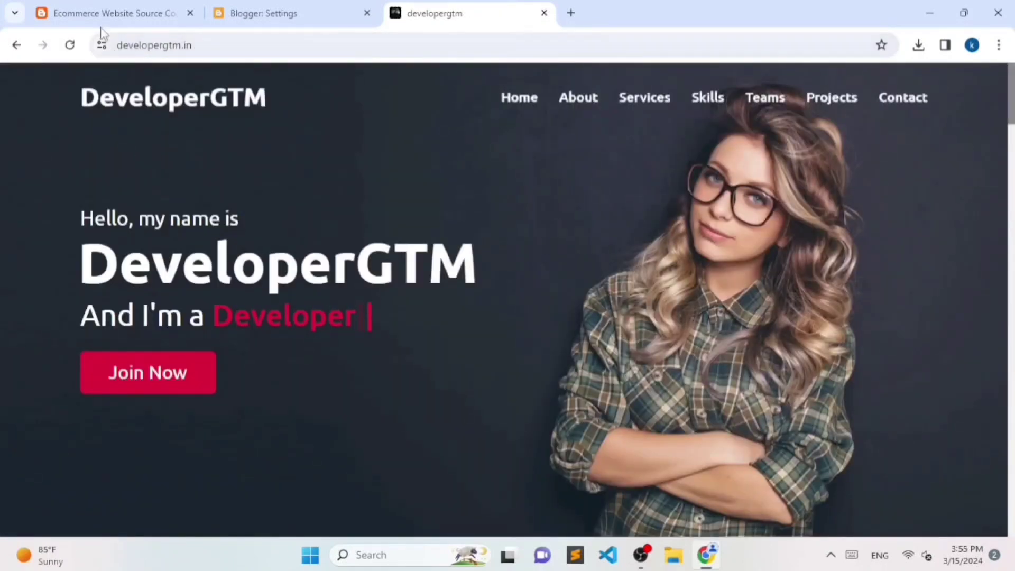
{"action": "left_click", "coordinate": [543, 13]}
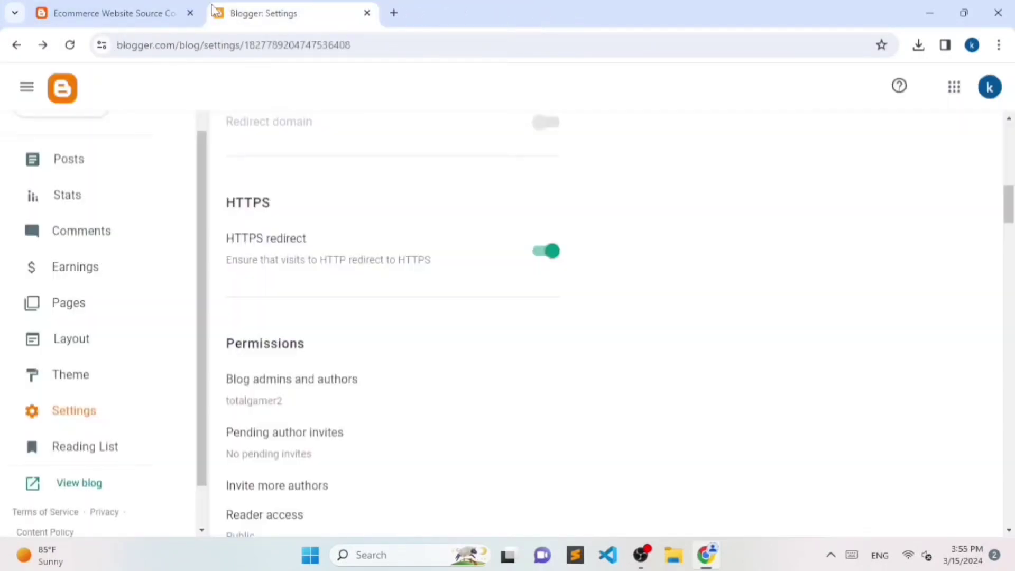
{"action": "left_click", "coordinate": [159, 11]}
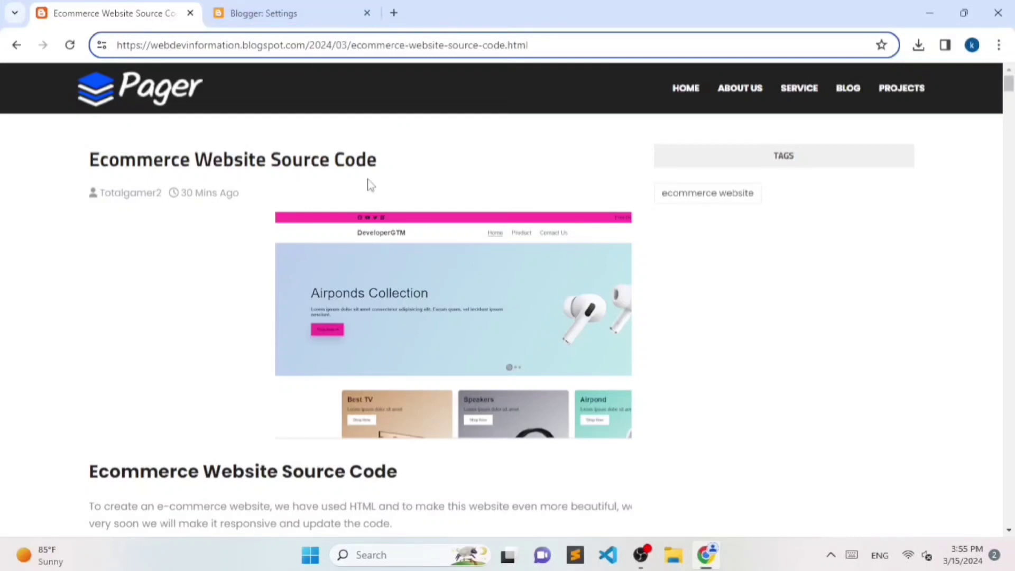
{"action": "left_click", "coordinate": [346, 9]}
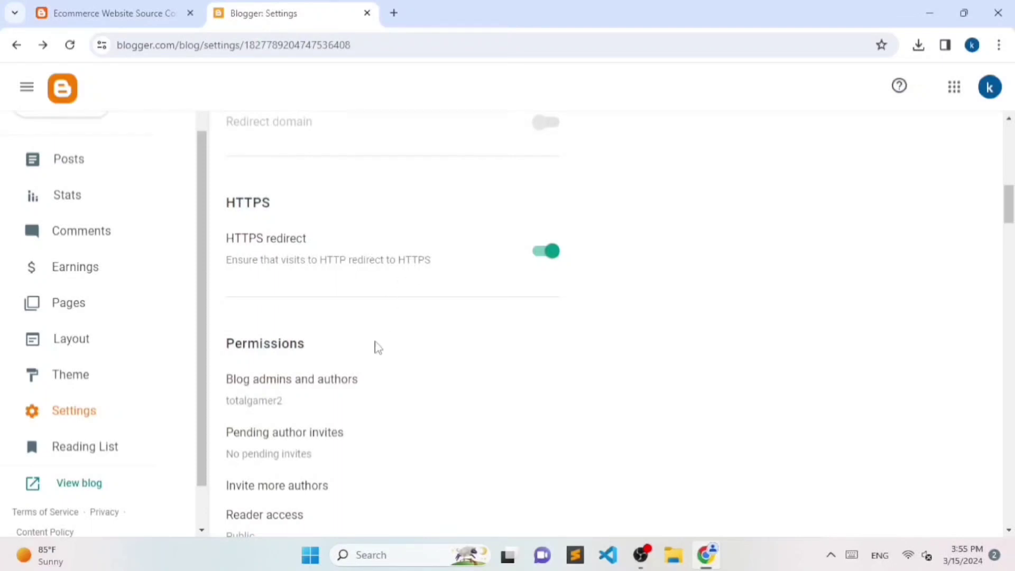
Open the blog admins and authors list under Permissions and close it without changes
{"action": "scroll", "coordinate": [287, 402], "scroll_direction": "down", "scroll_amount": 1}
{"action": "left_click", "coordinate": [278, 323]}
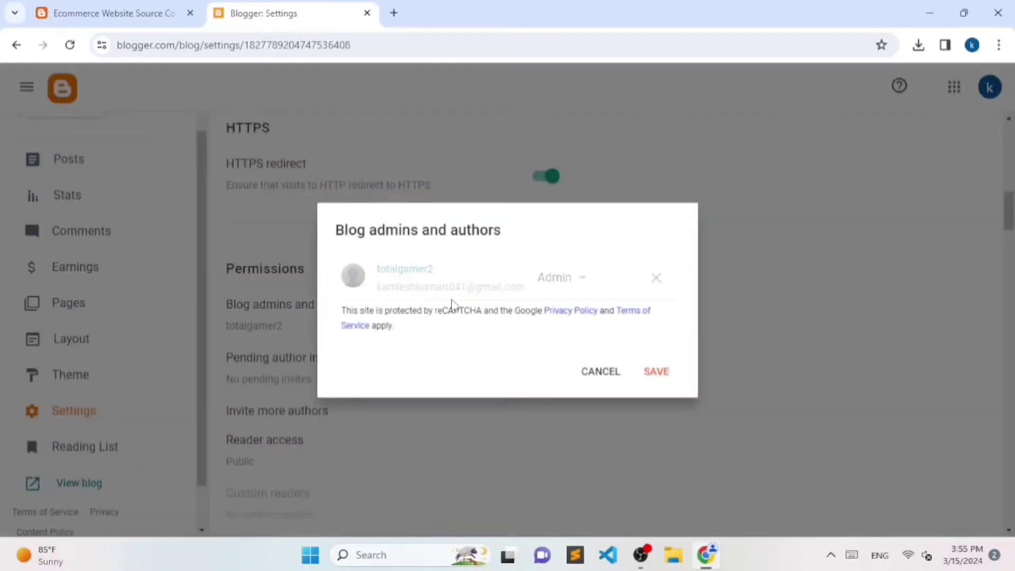
{"action": "left_click", "coordinate": [604, 373]}
{"action": "scroll", "coordinate": [148, 319], "scroll_direction": "down", "scroll_amount": 1}
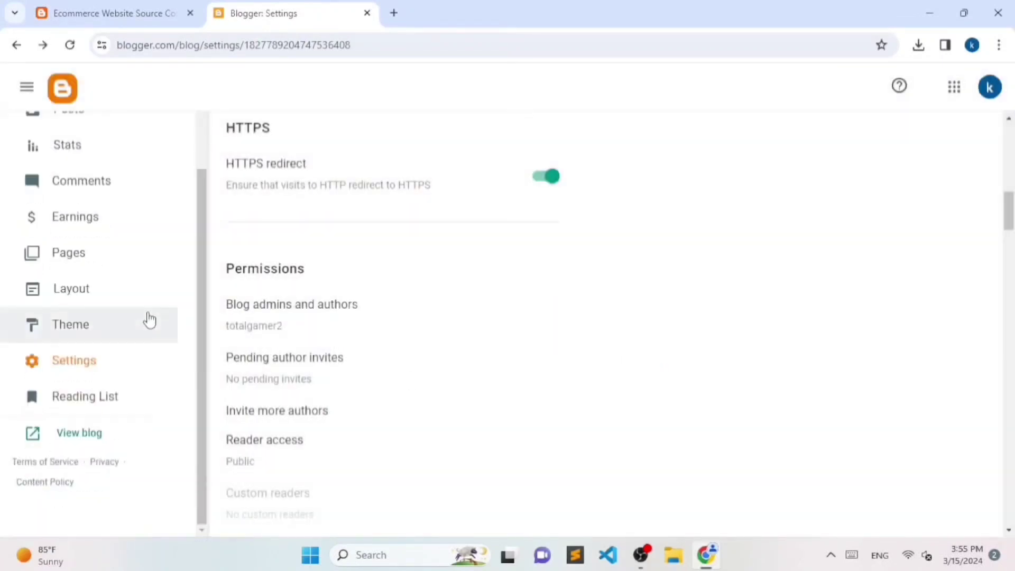
{"action": "scroll", "coordinate": [148, 319], "scroll_direction": "up", "scroll_amount": 2}
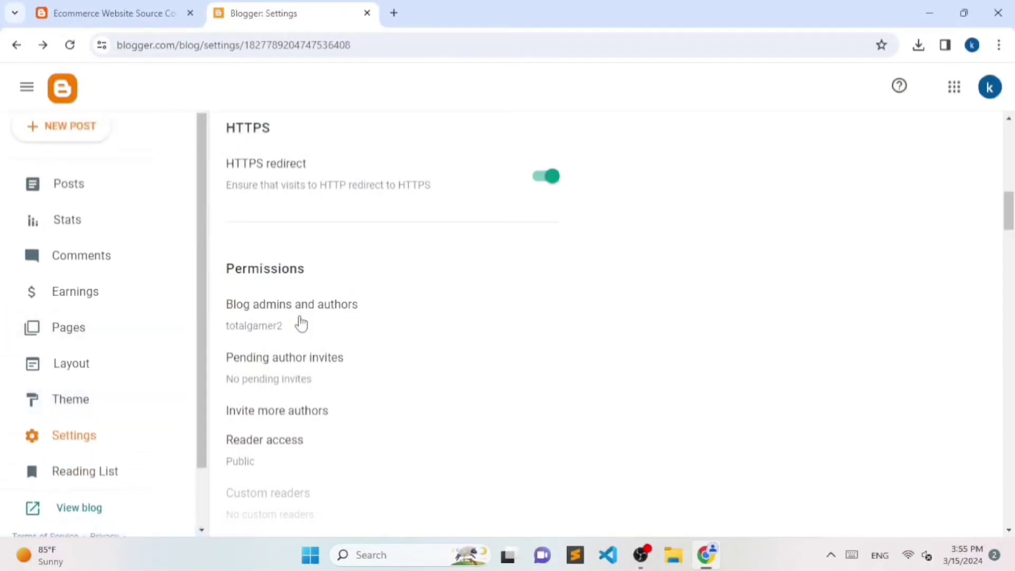
Look through the author invite and reader access permissions and on to the Posts settings
{"action": "scroll", "coordinate": [301, 323], "scroll_direction": "down", "scroll_amount": 1}
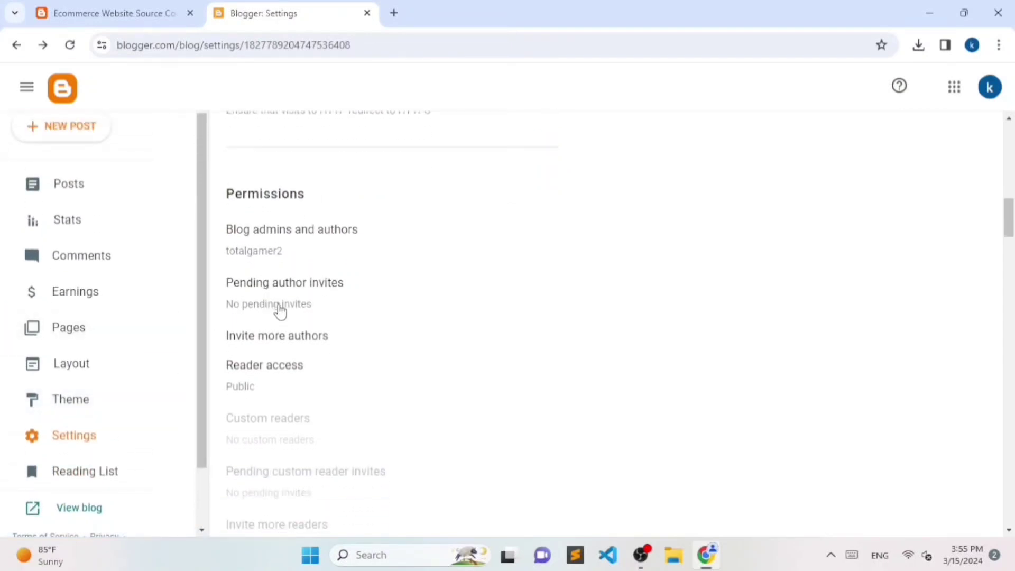
{"action": "scroll", "coordinate": [309, 303], "scroll_direction": "down", "scroll_amount": 3}
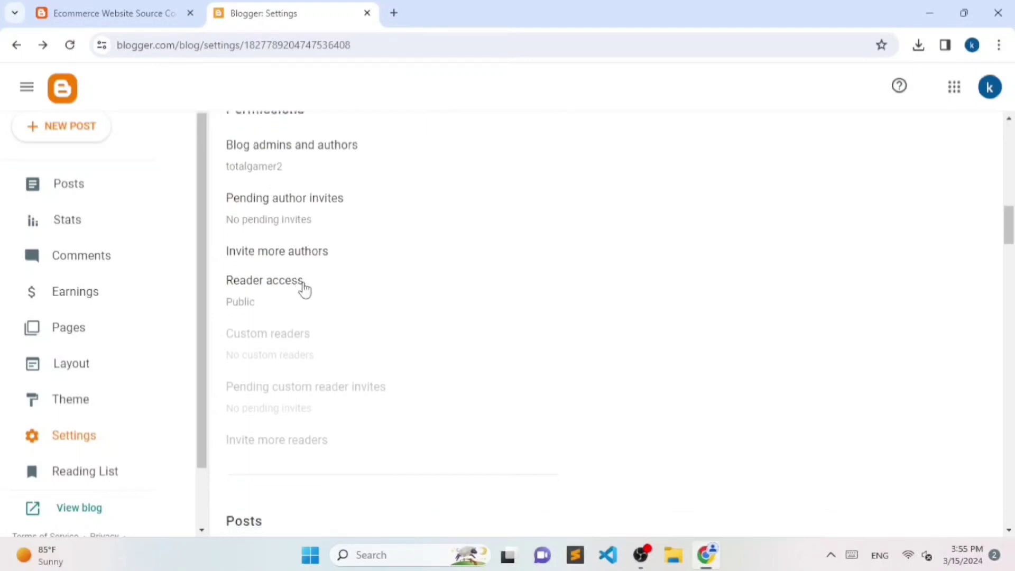
{"action": "scroll", "coordinate": [305, 294], "scroll_direction": "down", "scroll_amount": 4}
{"action": "scroll", "coordinate": [308, 265], "scroll_direction": "up", "scroll_amount": 1}
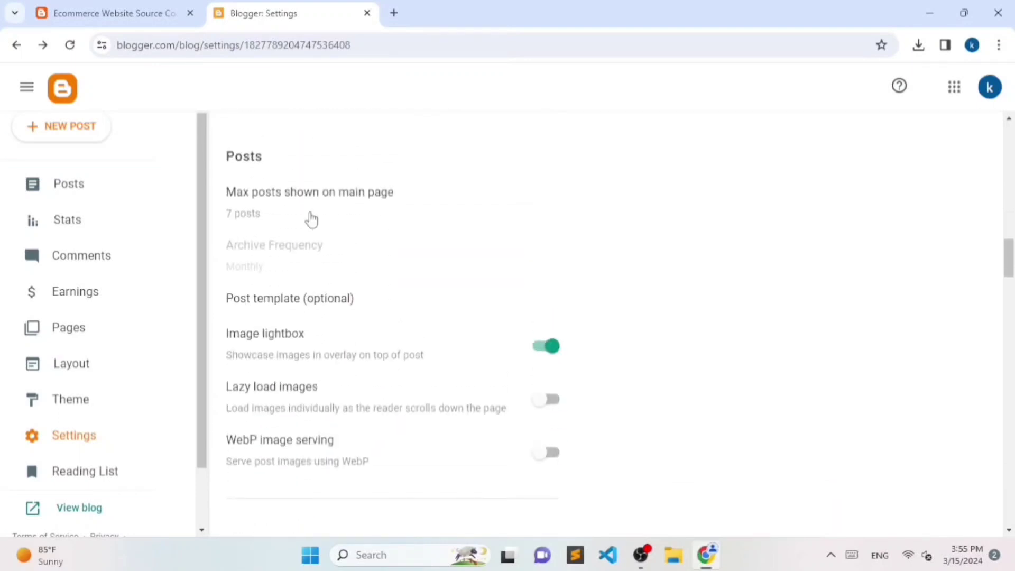
Look through the blog's Posts, Comments, Email and Formatting settings
{"action": "scroll", "coordinate": [357, 228], "scroll_direction": "down", "scroll_amount": 2}
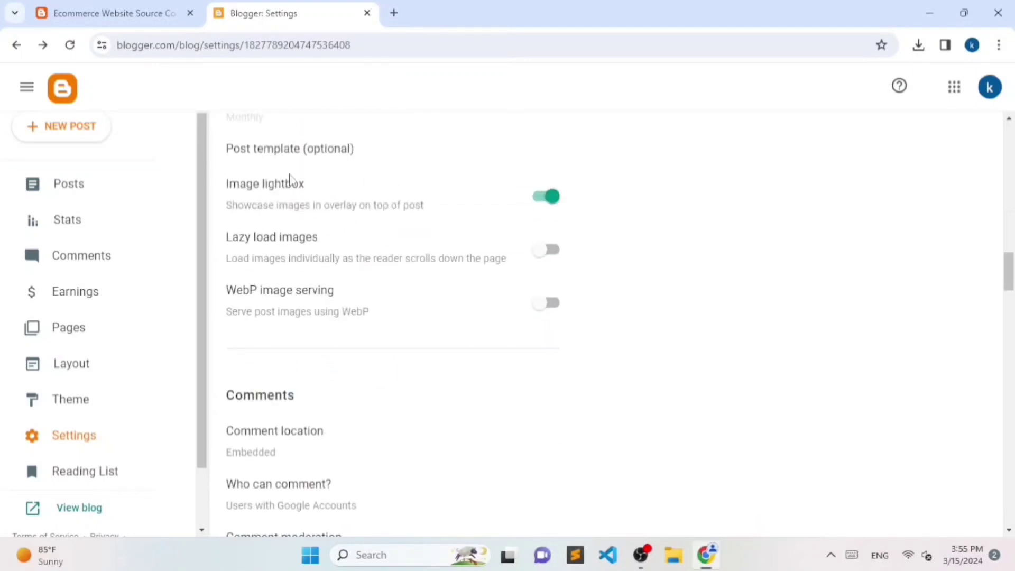
{"action": "scroll", "coordinate": [285, 262], "scroll_direction": "down", "scroll_amount": 3}
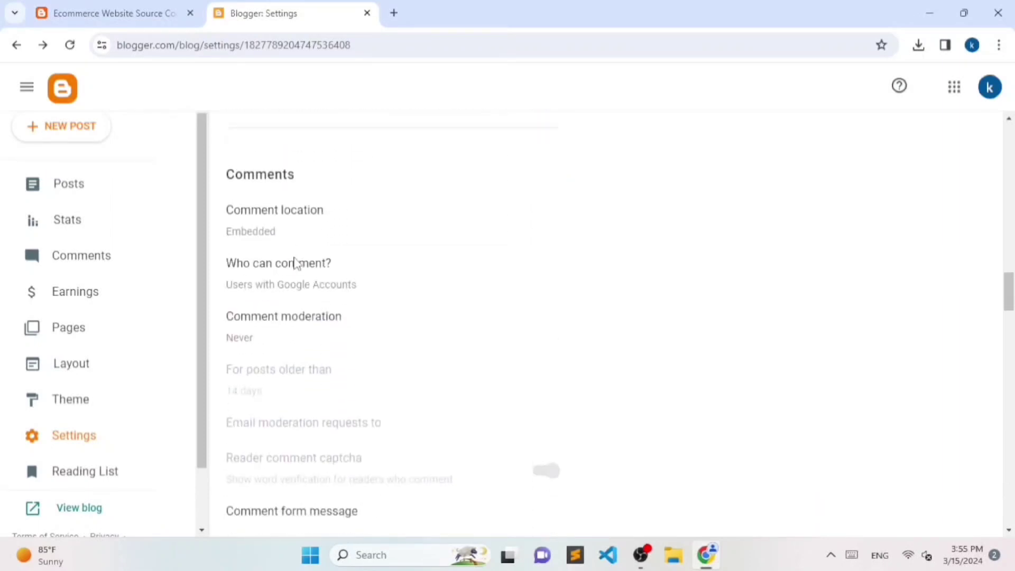
{"action": "scroll", "coordinate": [297, 263], "scroll_direction": "up", "scroll_amount": 1}
{"action": "scroll", "coordinate": [298, 264], "scroll_direction": "up", "scroll_amount": 1}
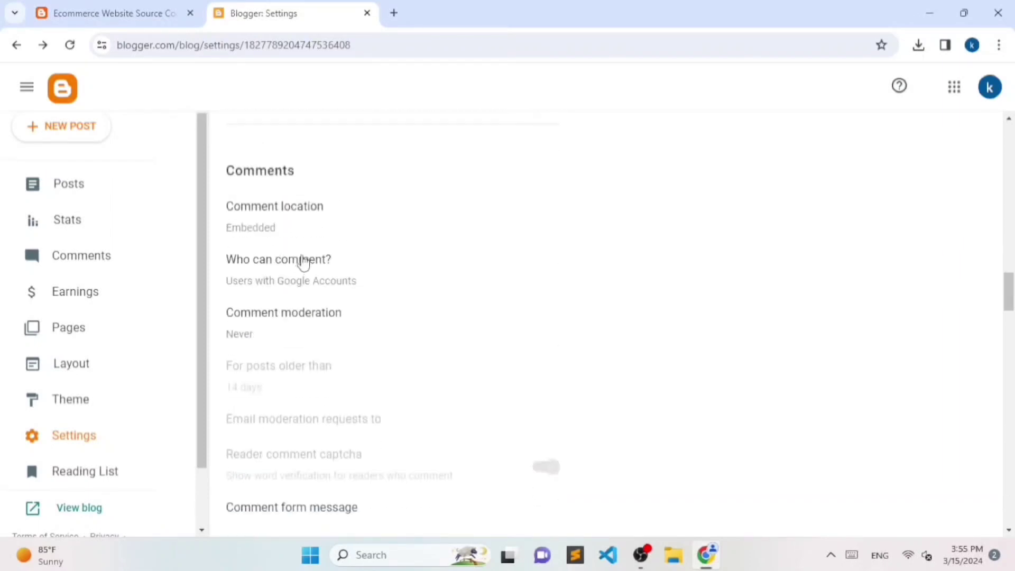
{"action": "scroll", "coordinate": [303, 261], "scroll_direction": "down", "scroll_amount": 9}
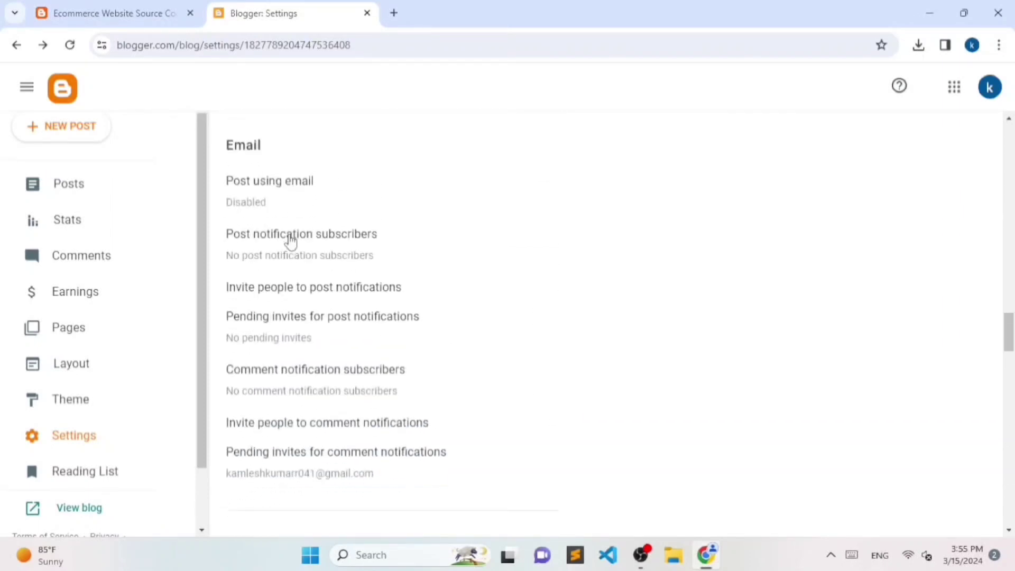
{"action": "scroll", "coordinate": [291, 240], "scroll_direction": "down", "scroll_amount": 6}
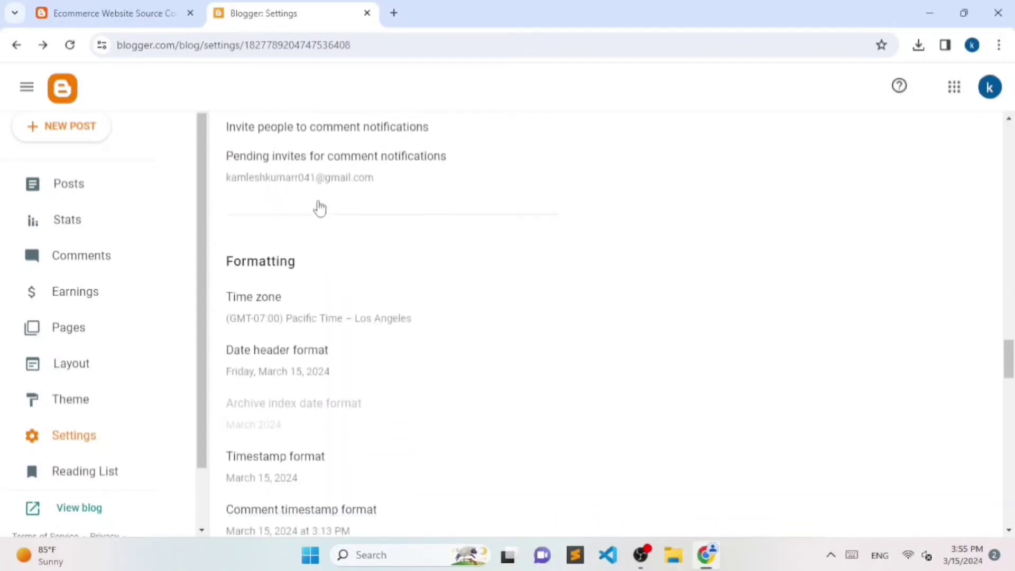
{"action": "scroll", "coordinate": [319, 209], "scroll_direction": "down", "scroll_amount": 4}
{"action": "scroll", "coordinate": [317, 215], "scroll_direction": "up", "scroll_amount": 4}
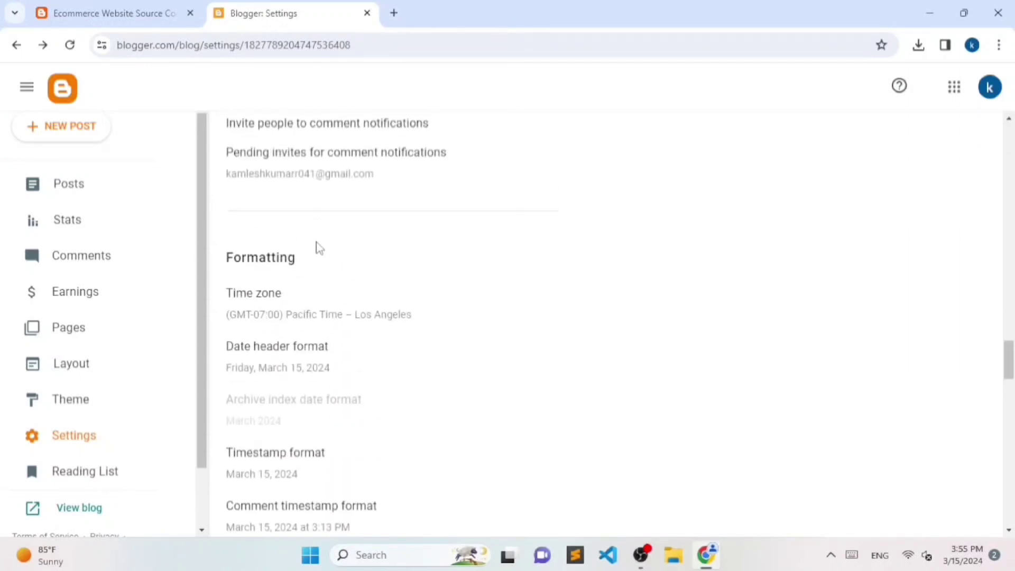
{"action": "scroll", "coordinate": [319, 249], "scroll_direction": "down", "scroll_amount": 6}
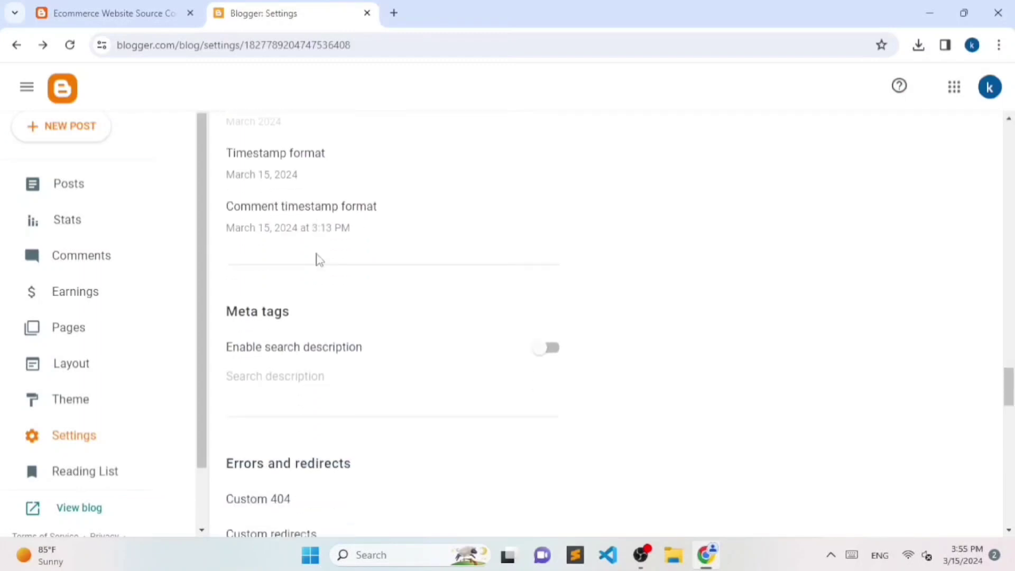
Examine the search description option under Meta tags and continue through the redirects to the Crawlers and indexing settings
{"action": "scroll", "coordinate": [319, 259], "scroll_direction": "down", "scroll_amount": 3}
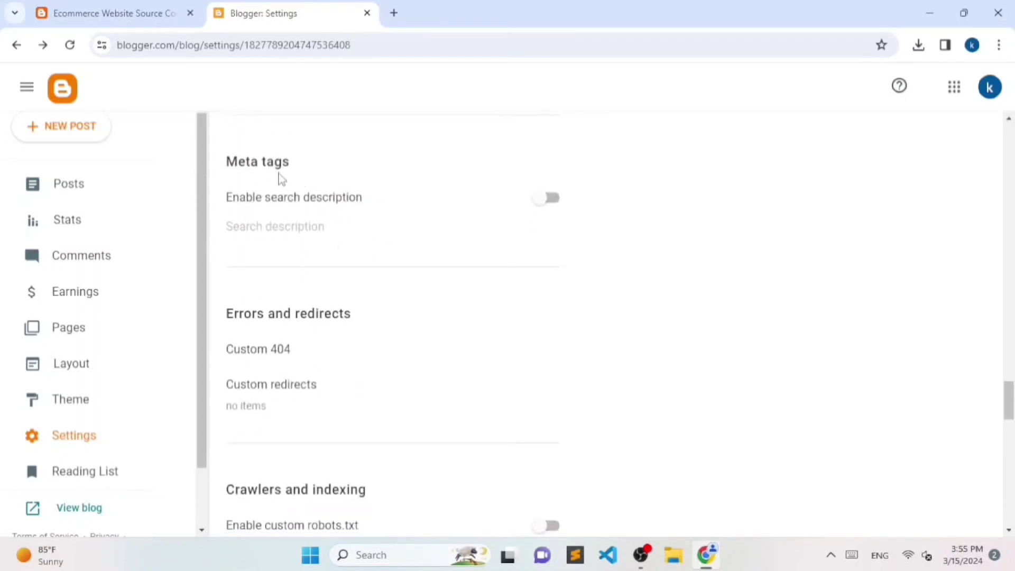
{"action": "left_click_drag", "start_coordinate": [225, 197], "coordinate": [396, 249]}
{"action": "left_click", "coordinate": [365, 239]}
{"action": "scroll", "coordinate": [343, 233], "scroll_direction": "down", "scroll_amount": 3}
{"action": "scroll", "coordinate": [279, 215], "scroll_direction": "down", "scroll_amount": 3}
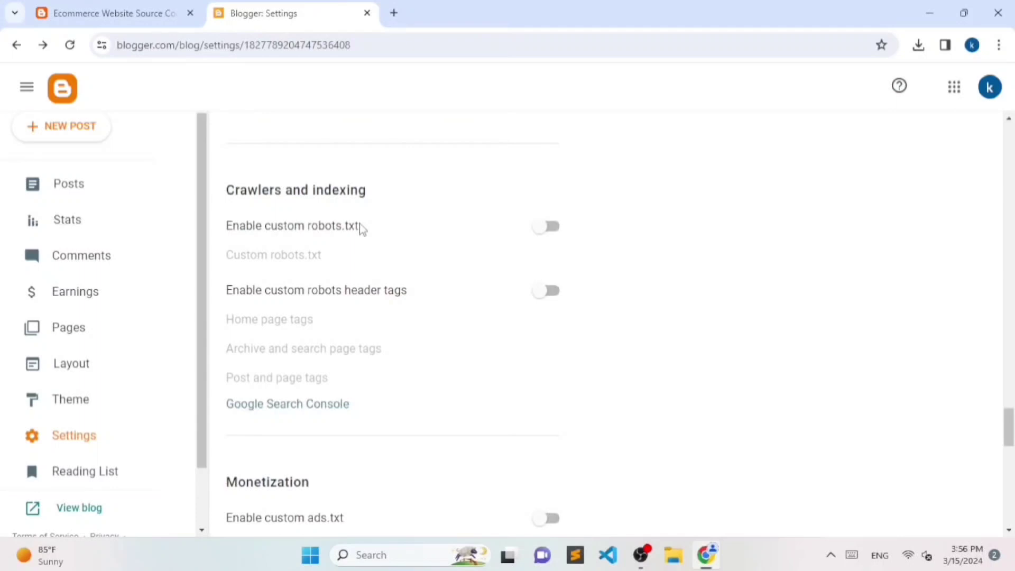
{"action": "left_click", "coordinate": [394, 13]}
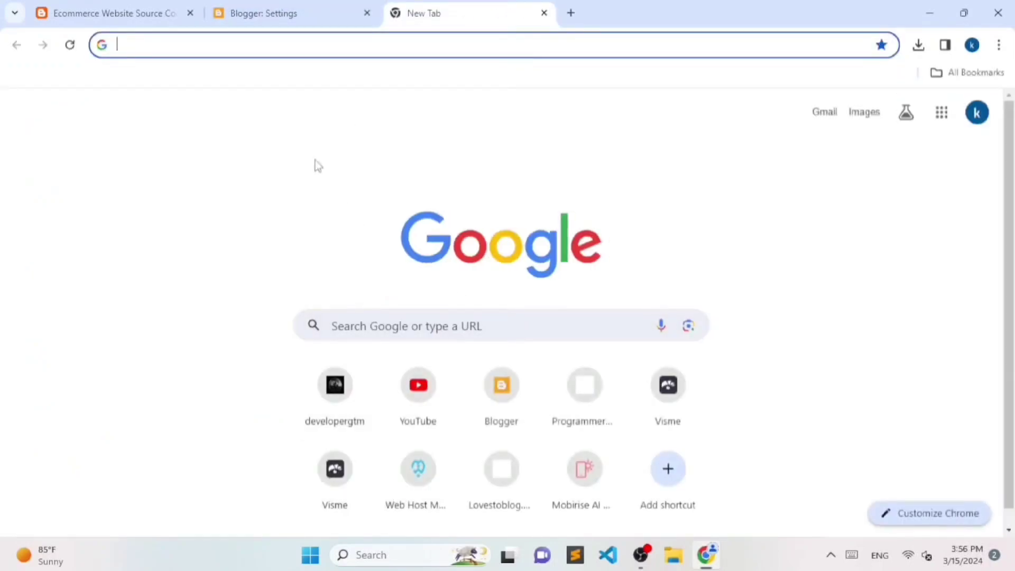
{"action": "left_click", "coordinate": [248, 8]}
{"action": "left_click", "coordinate": [132, 13]}
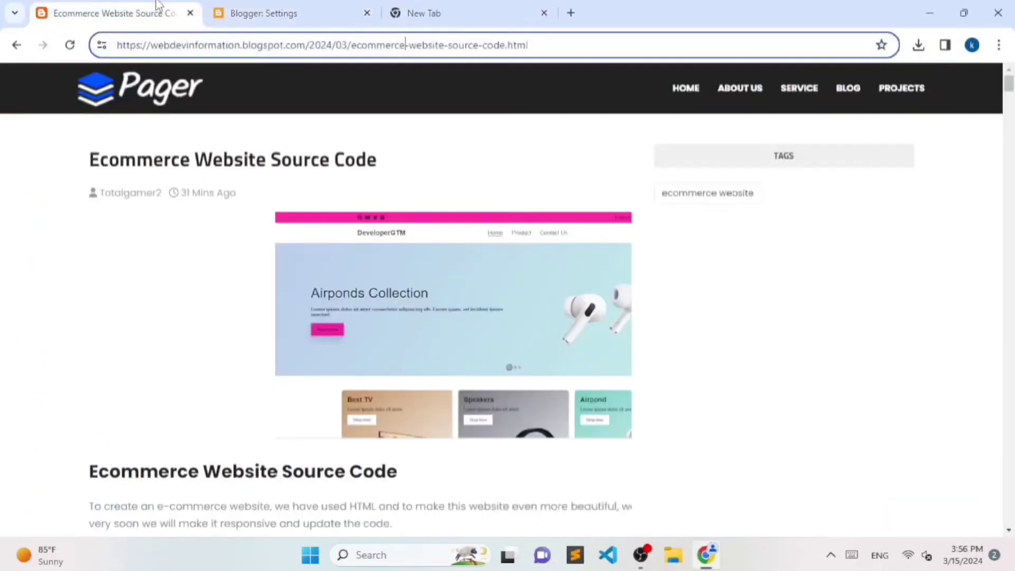
Switch to the Gaming Tip blog's settings and examine its search description and Crawlers and indexing options
{"action": "left_click", "coordinate": [238, 12]}
{"action": "scroll", "coordinate": [102, 158], "scroll_direction": "up", "scroll_amount": 1}
{"action": "scroll", "coordinate": [102, 158], "scroll_direction": "up", "scroll_amount": 1}
{"action": "left_click", "coordinate": [139, 139]}
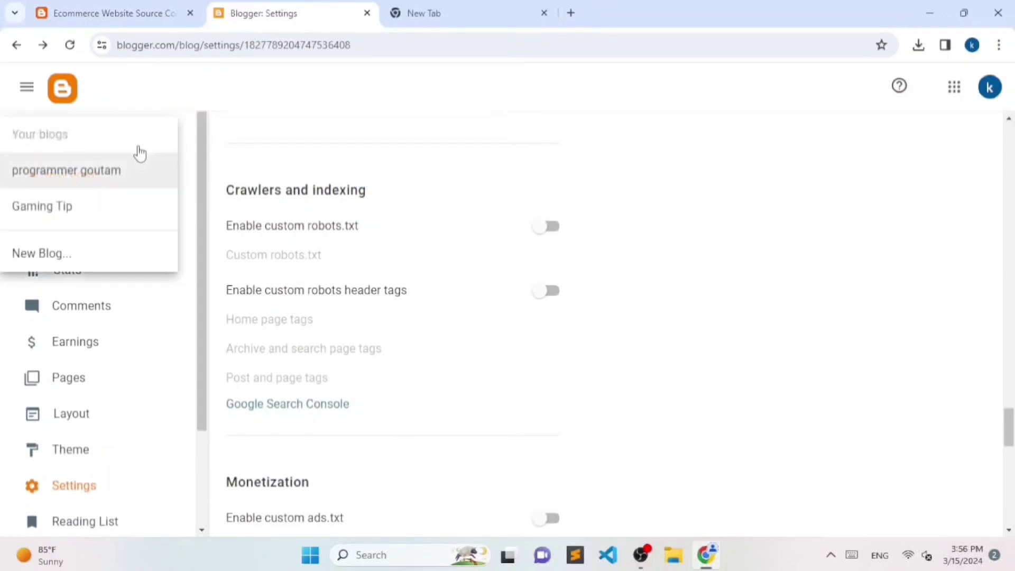
{"action": "left_click", "coordinate": [108, 207]}
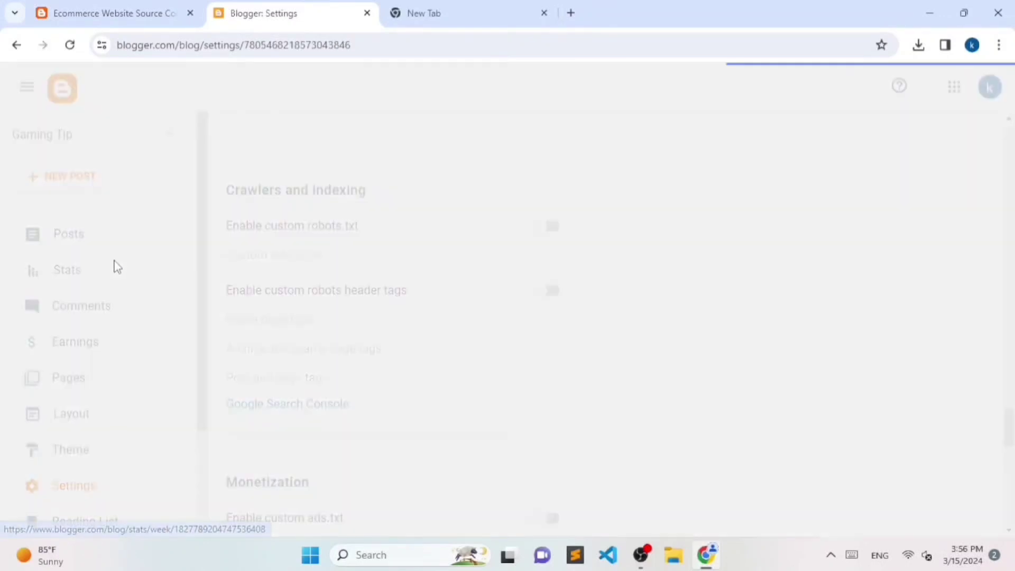
{"action": "scroll", "coordinate": [115, 269], "scroll_direction": "down", "scroll_amount": 2}
{"action": "scroll", "coordinate": [106, 343], "scroll_direction": "down", "scroll_amount": 1}
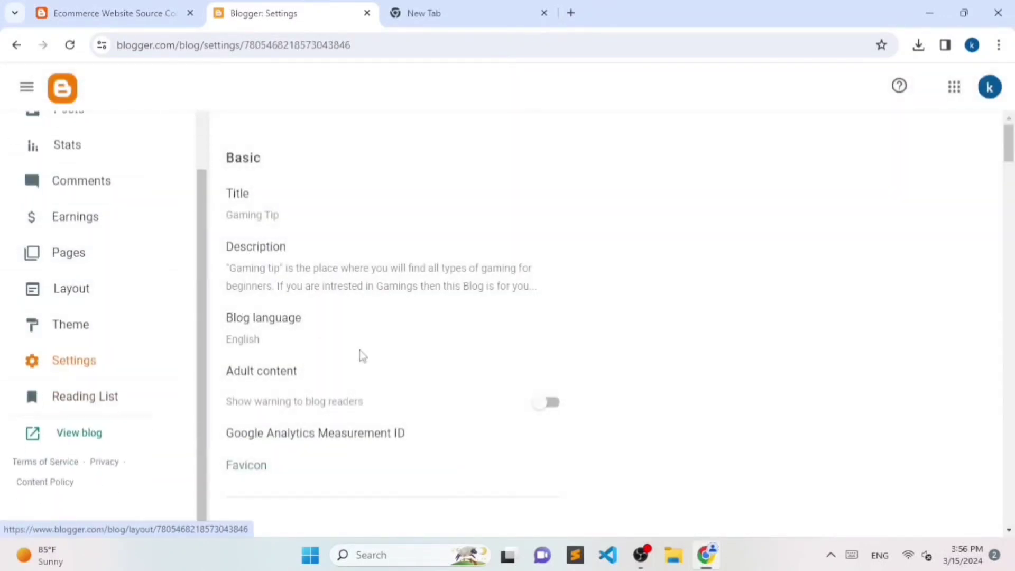
{"action": "scroll", "coordinate": [589, 392], "scroll_direction": "down", "scroll_amount": 10}
{"action": "scroll", "coordinate": [415, 387], "scroll_direction": "down", "scroll_amount": 12}
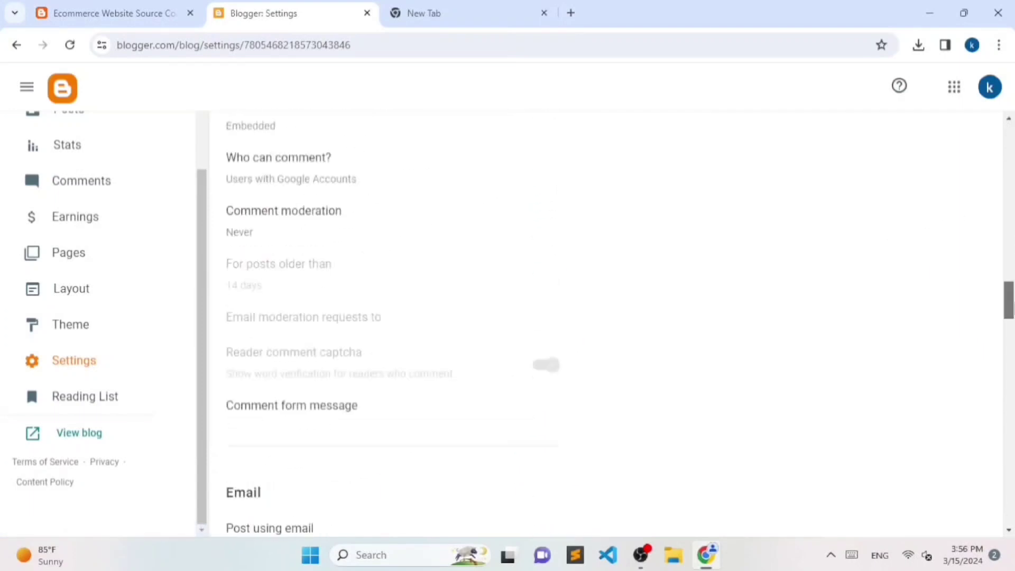
{"action": "scroll", "coordinate": [411, 391], "scroll_direction": "down", "scroll_amount": 13}
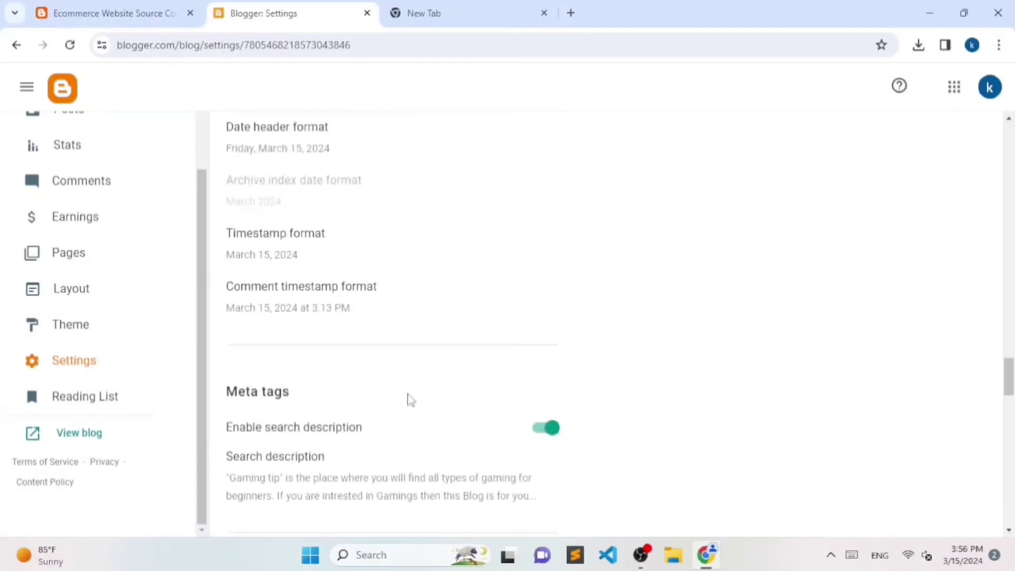
{"action": "scroll", "coordinate": [296, 432], "scroll_direction": "down", "scroll_amount": 5}
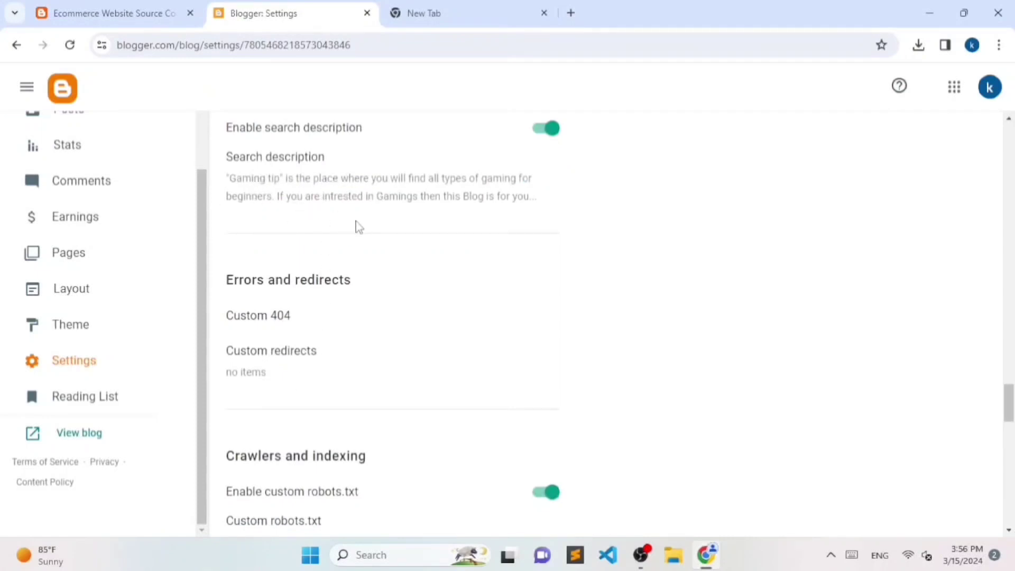
{"action": "scroll", "coordinate": [279, 337], "scroll_direction": "down", "scroll_amount": 7}
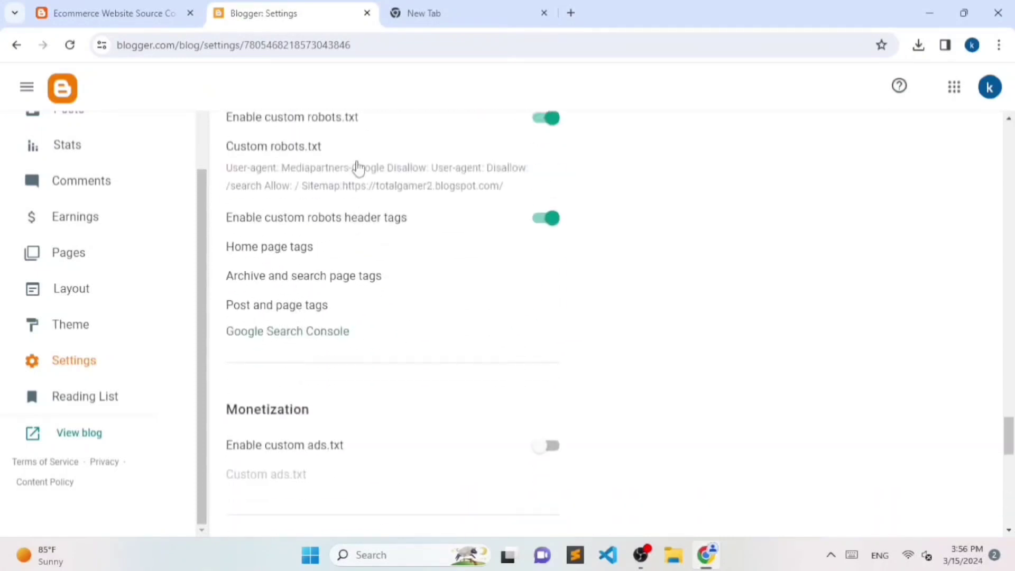
Open the Gaming Tip blog's custom robots.txt, inspect its sitemap address, and close it without saving
{"action": "left_click", "coordinate": [357, 168]}
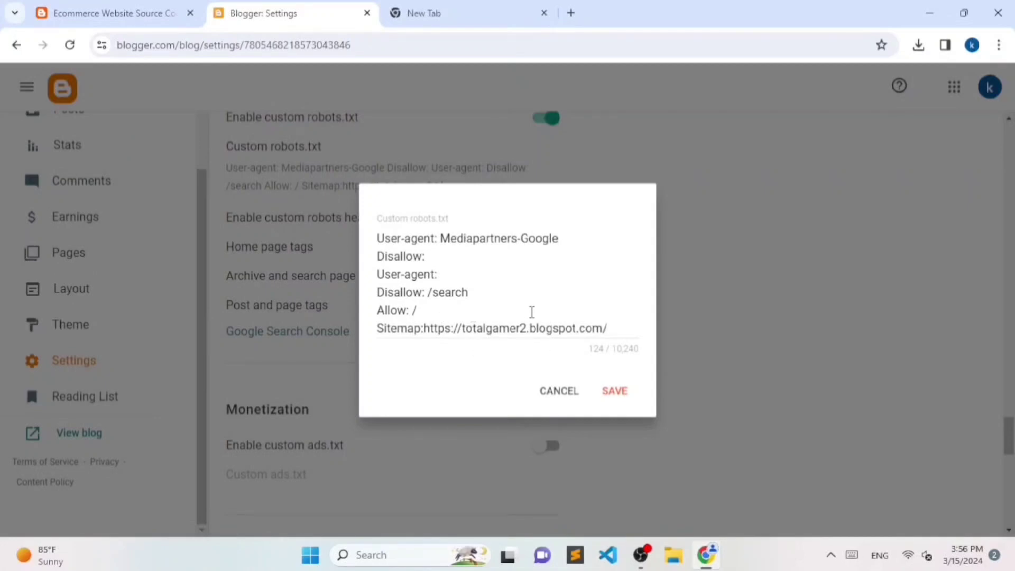
{"action": "left_click", "coordinate": [617, 335]}
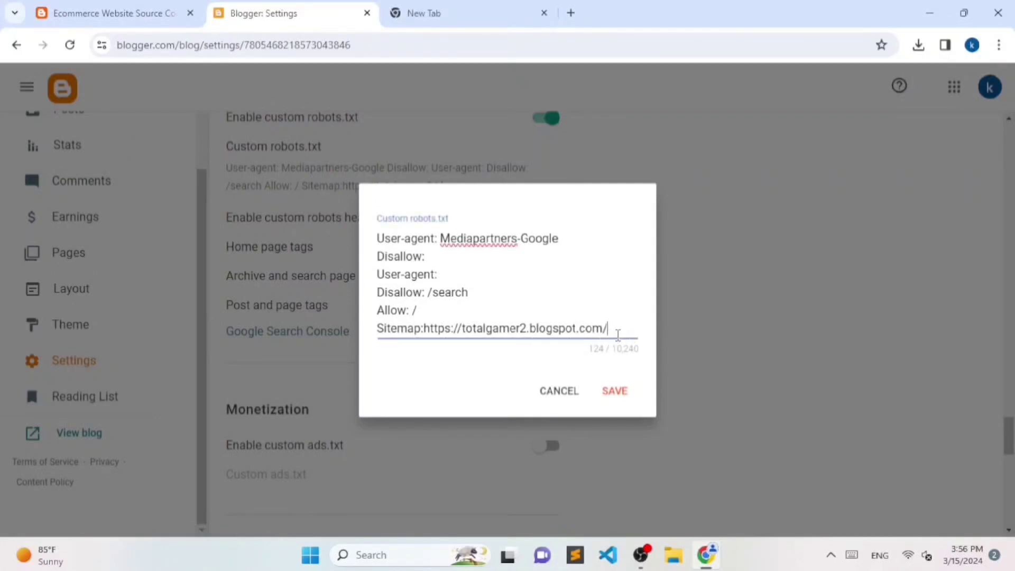
{"action": "left_click_drag", "start_coordinate": [601, 330], "coordinate": [434, 339]}
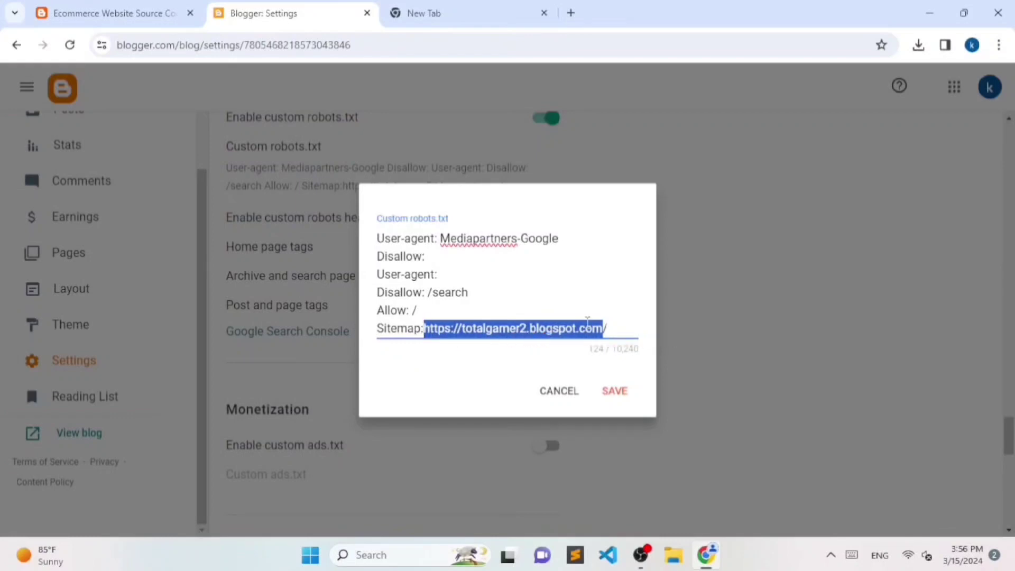
{"action": "left_click", "coordinate": [610, 328]}
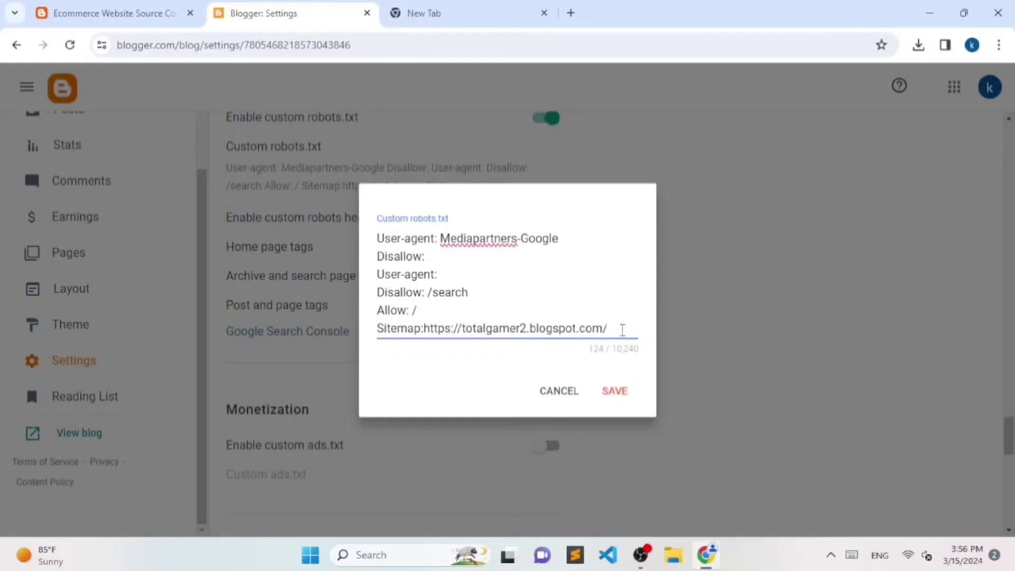
{"action": "left_click", "coordinate": [559, 392]}
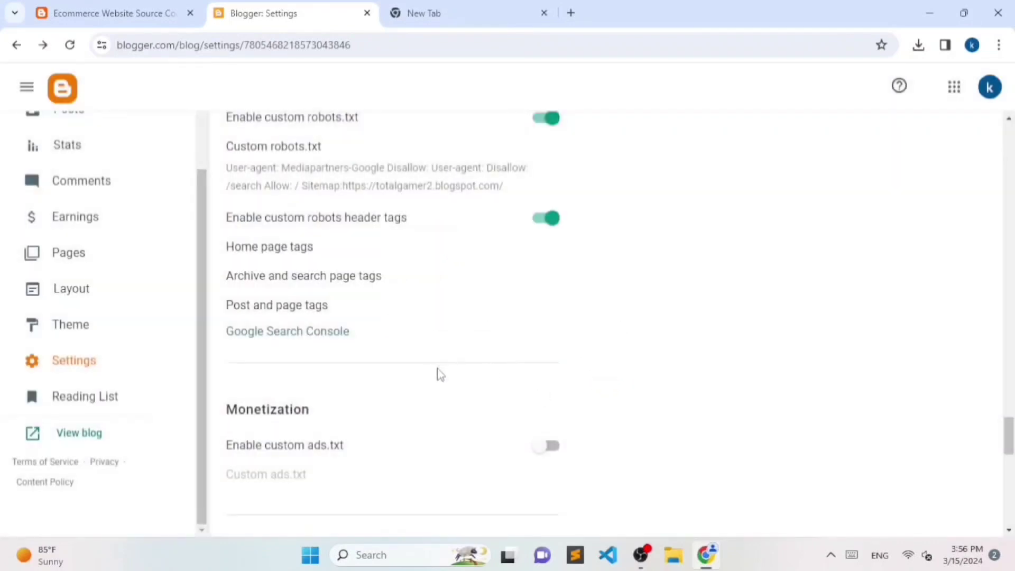
{"action": "scroll", "coordinate": [415, 344], "scroll_direction": "up", "scroll_amount": 1}
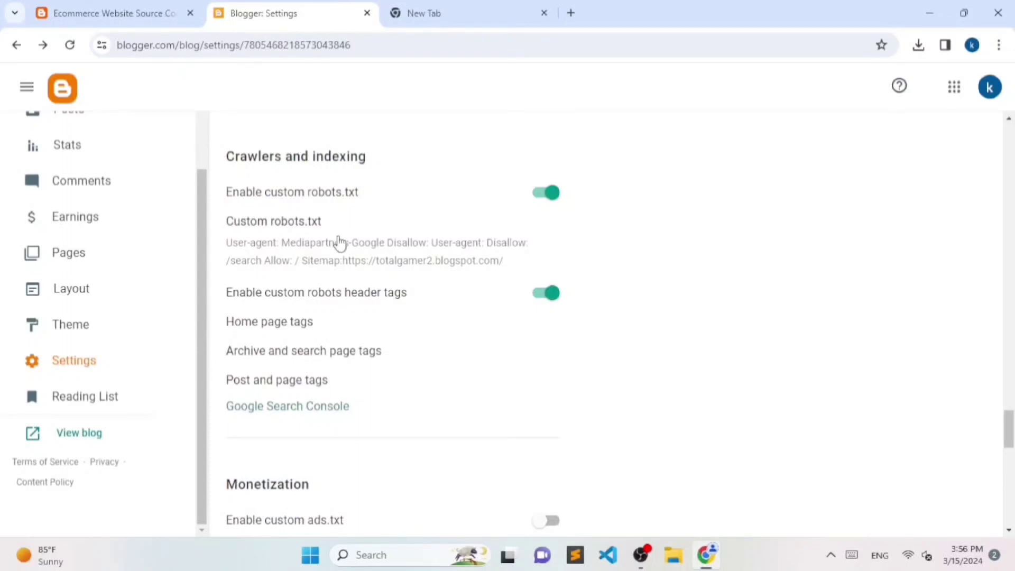
Switch back to the first blog in the blog list and enable custom robots header tags in its Crawlers and indexing settings
{"action": "scroll", "coordinate": [164, 189], "scroll_direction": "up", "scroll_amount": 2}
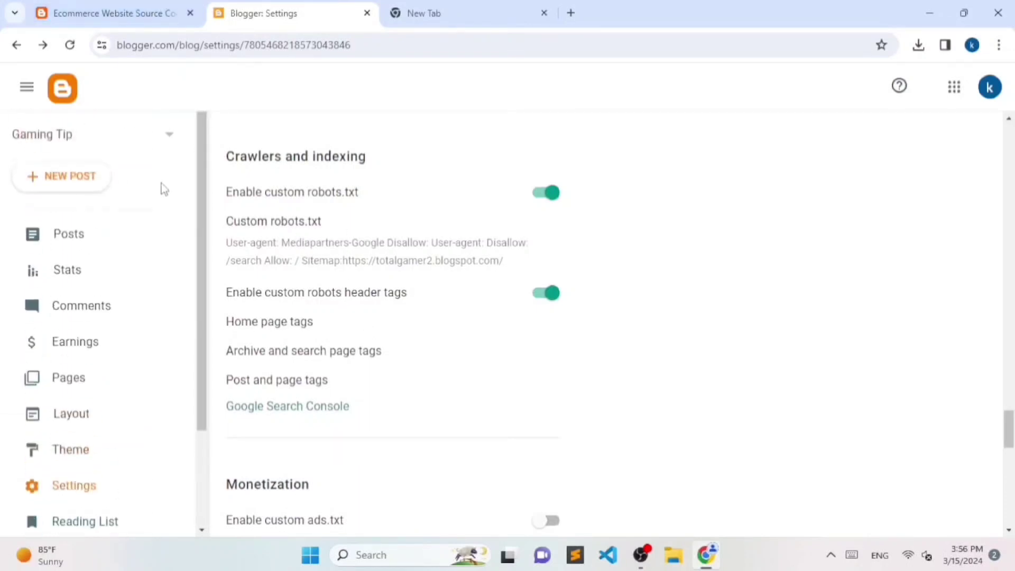
{"action": "left_click", "coordinate": [140, 136]}
{"action": "left_click", "coordinate": [106, 169]}
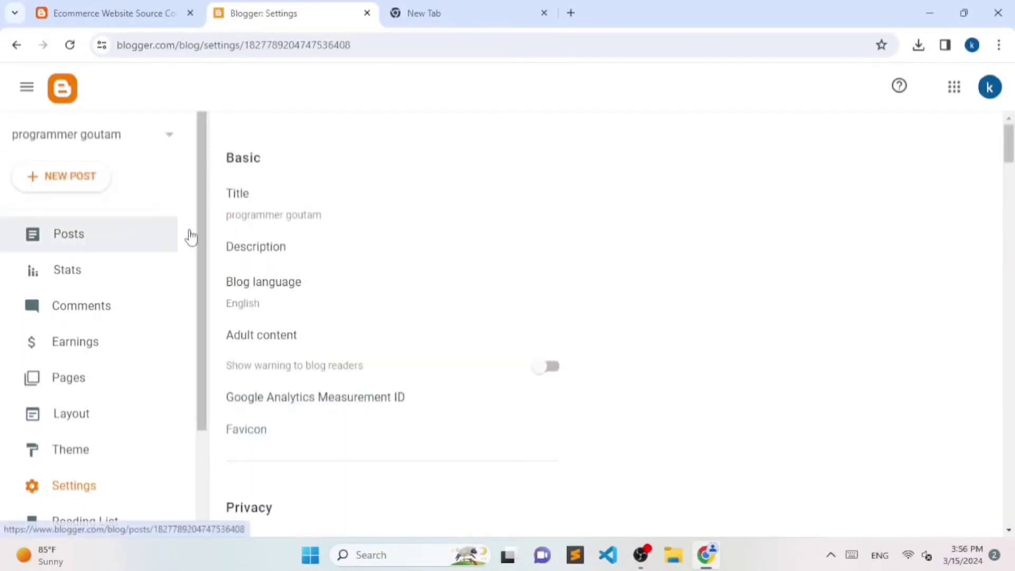
{"action": "scroll", "coordinate": [483, 249], "scroll_direction": "down", "scroll_amount": 15}
{"action": "scroll", "coordinate": [488, 249], "scroll_direction": "down", "scroll_amount": 20}
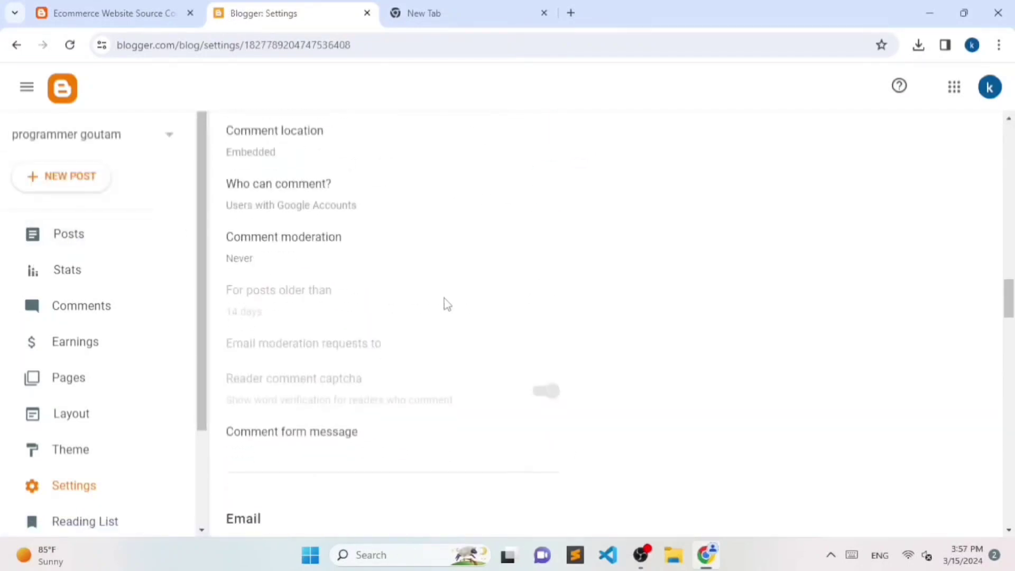
{"action": "scroll", "coordinate": [426, 325], "scroll_direction": "down", "scroll_amount": 10}
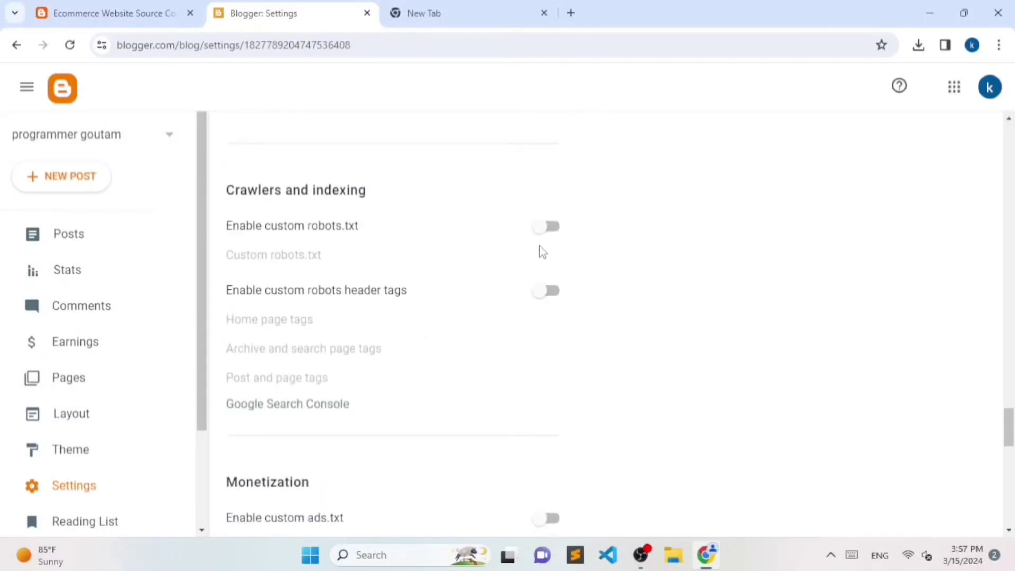
{"action": "left_click", "coordinate": [547, 296]}
Enable the "noodp" and "all" robot tags for the home page and save them
{"action": "scroll", "coordinate": [238, 217], "scroll_direction": "down", "scroll_amount": 1}
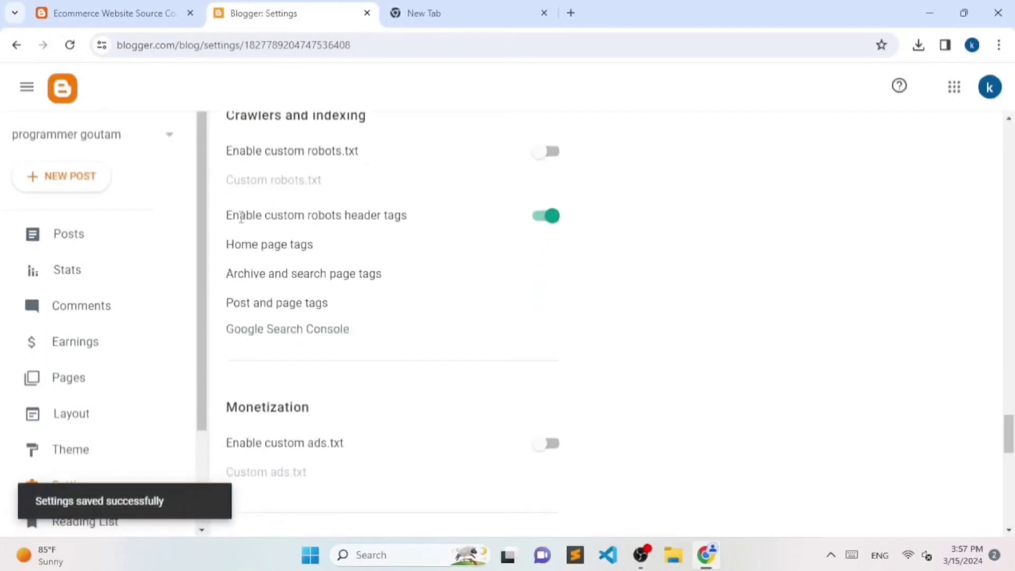
{"action": "left_click_drag", "start_coordinate": [272, 261], "coordinate": [267, 253]}
{"action": "left_click", "coordinate": [269, 248]}
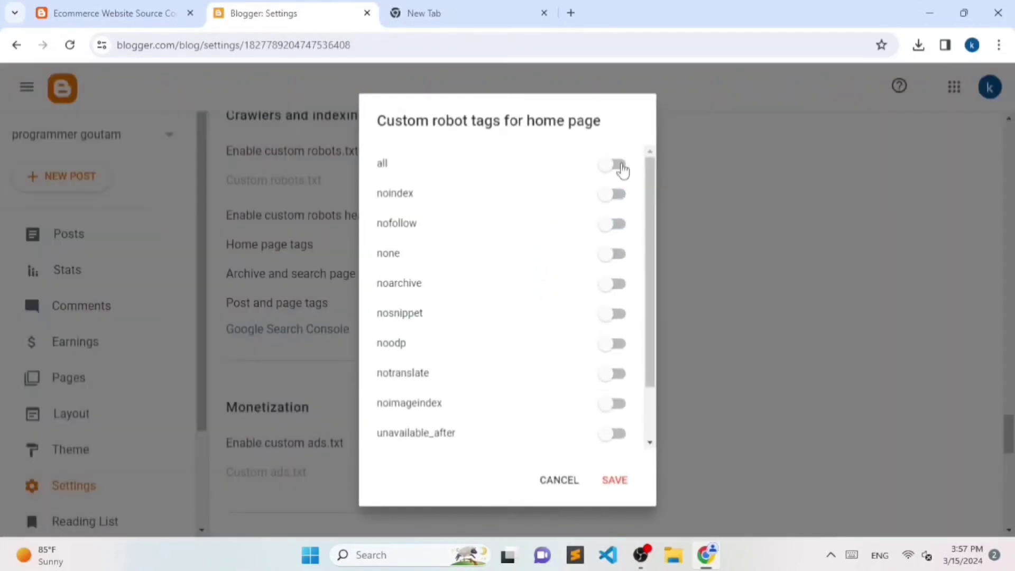
{"action": "left_click", "coordinate": [612, 348]}
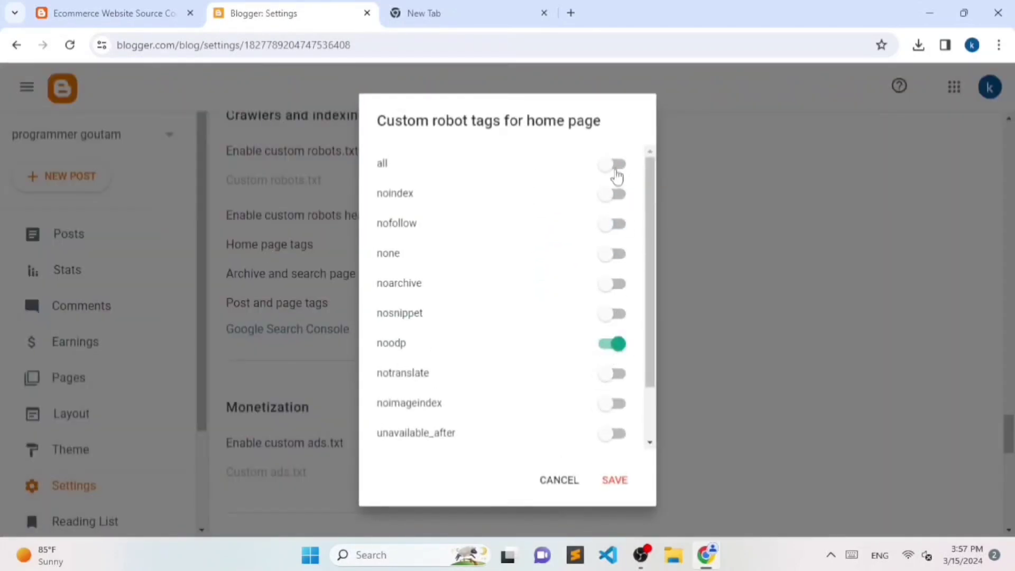
{"action": "left_click", "coordinate": [614, 165]}
{"action": "left_click", "coordinate": [614, 479]}
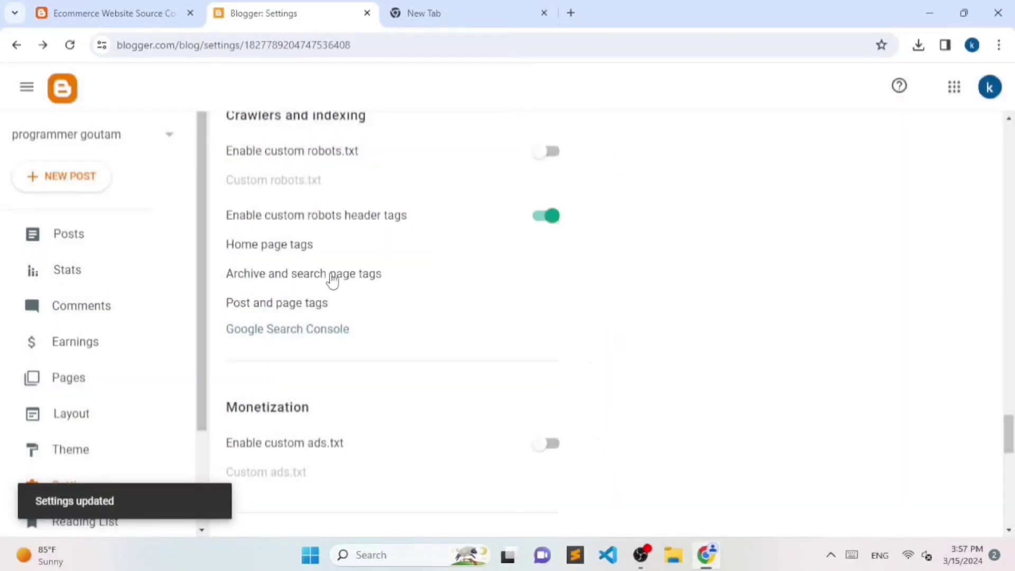
Enable the "all" and "noodp" robot tags for archive and search pages and save them
{"action": "left_click", "coordinate": [330, 275]}
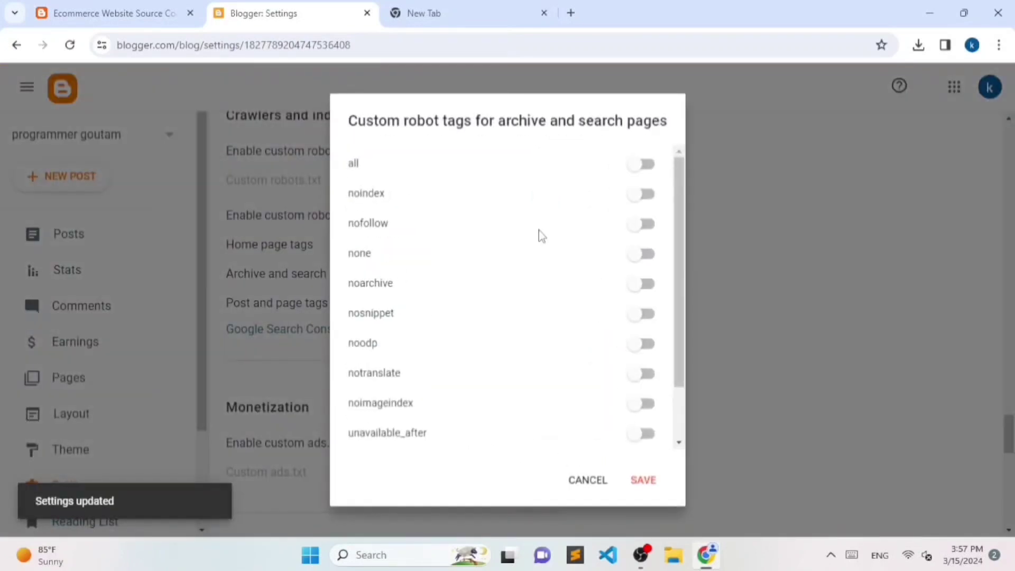
{"action": "left_click", "coordinate": [640, 165]}
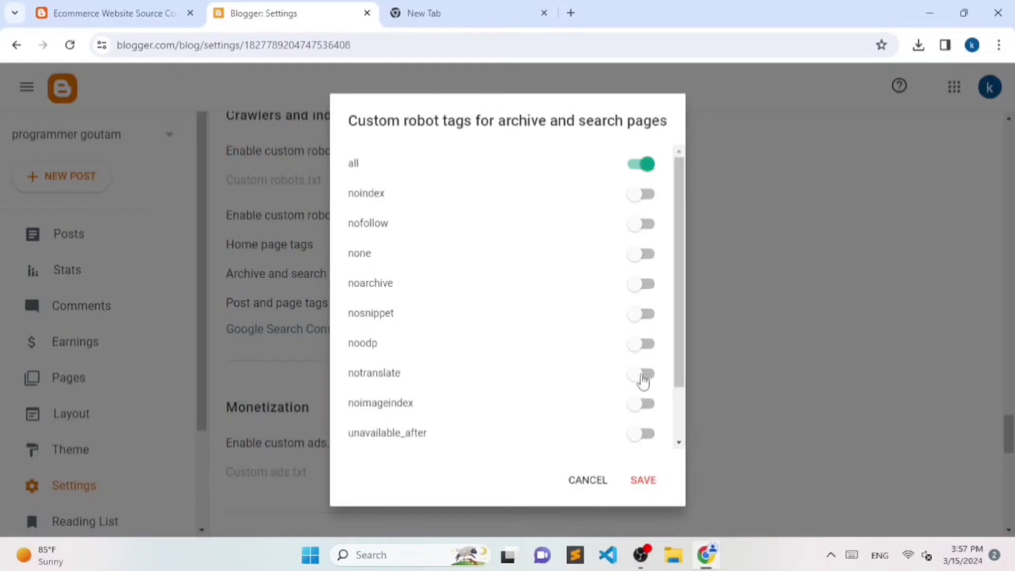
{"action": "left_click", "coordinate": [641, 344]}
{"action": "left_click", "coordinate": [642, 480]}
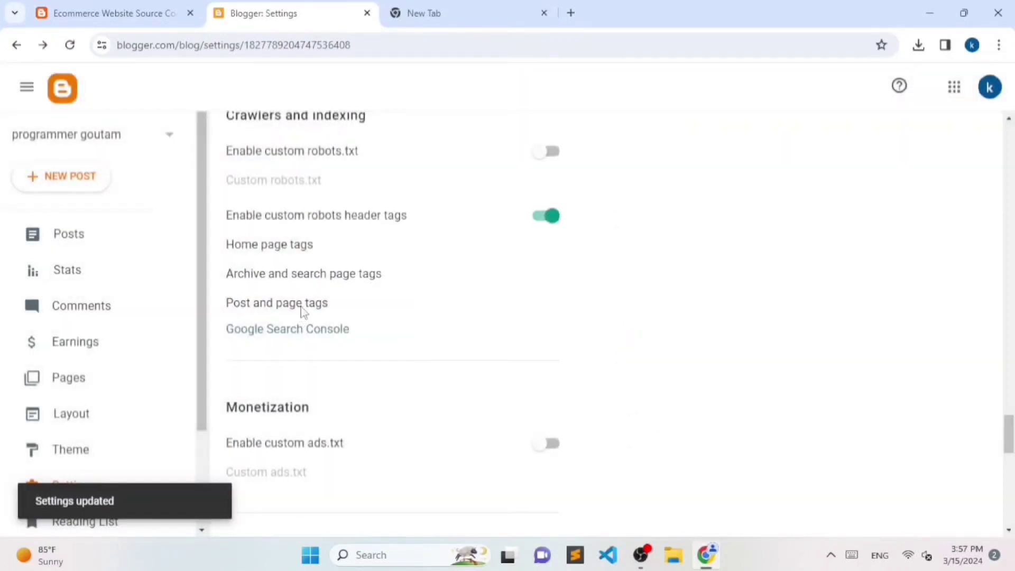
Enable the "noindex" and "noodp" robot tags for posts and pages and save them
{"action": "left_click", "coordinate": [298, 306]}
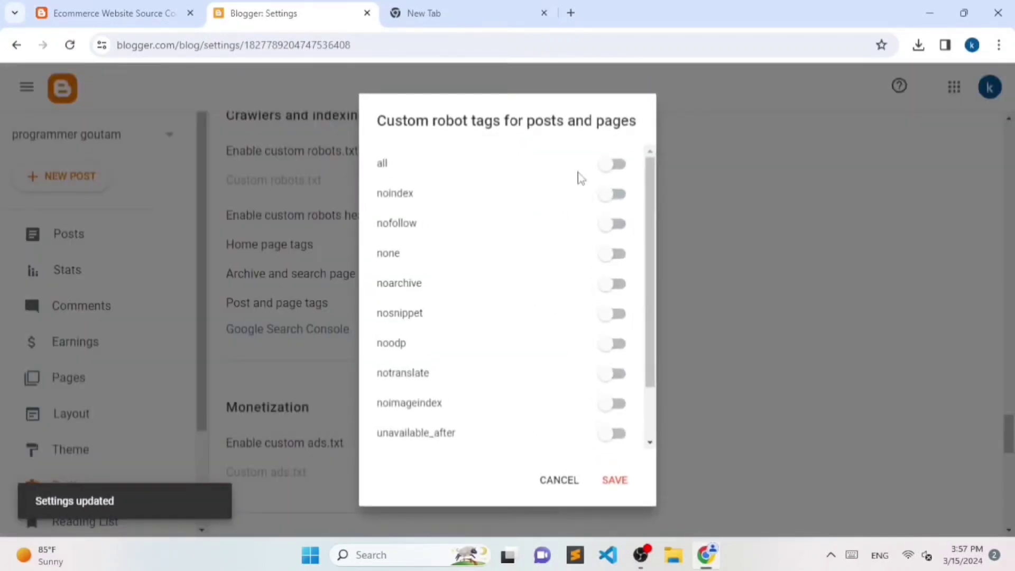
{"action": "left_click", "coordinate": [616, 194]}
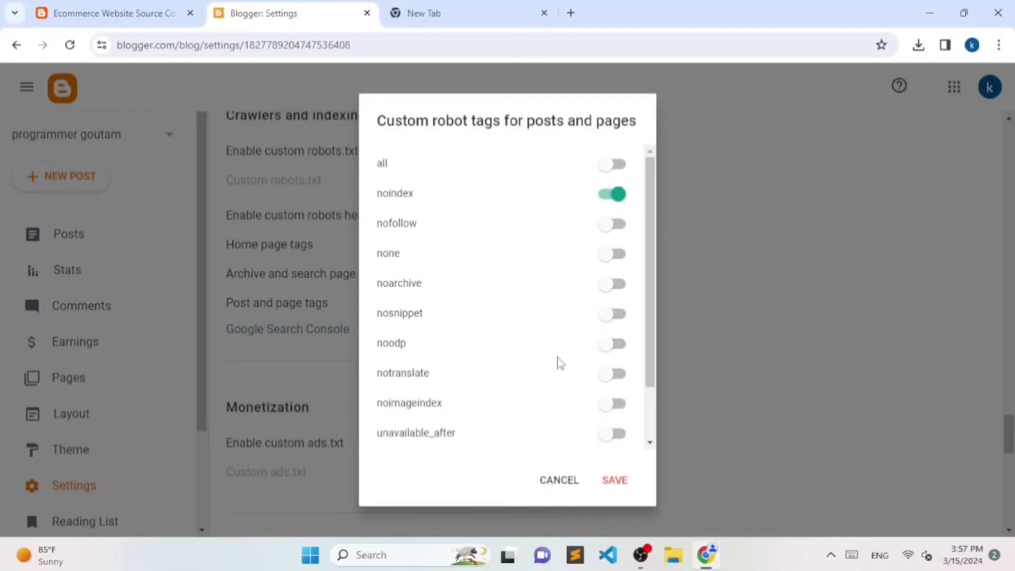
{"action": "left_click", "coordinate": [619, 344]}
{"action": "left_click", "coordinate": [613, 481]}
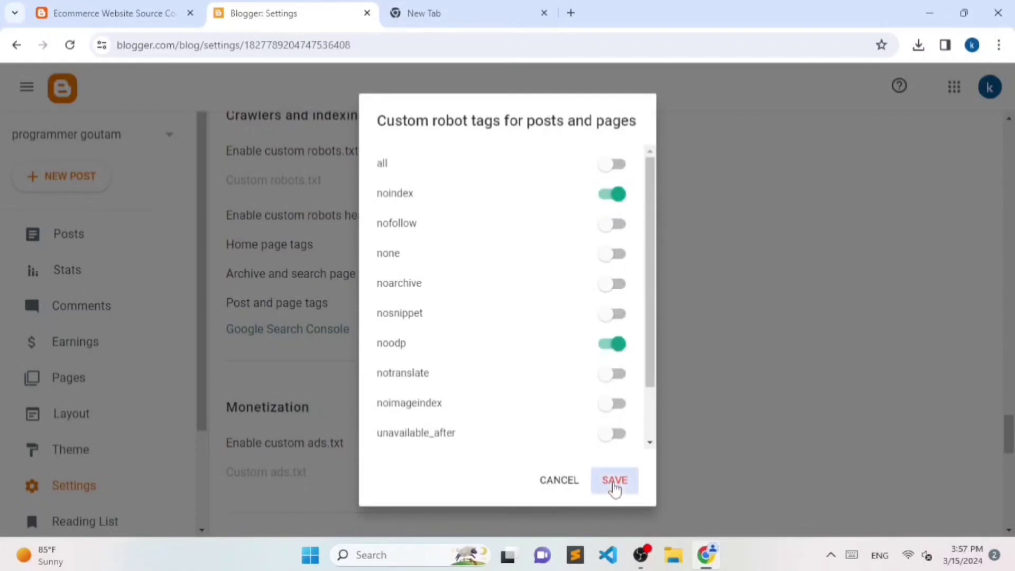
Review the remaining blog settings: Monetization with custom ads.txt, Manage Blog, Site feed and General
{"action": "scroll", "coordinate": [313, 336], "scroll_direction": "down", "scroll_amount": 2}
{"action": "scroll", "coordinate": [372, 320], "scroll_direction": "up", "scroll_amount": 1}
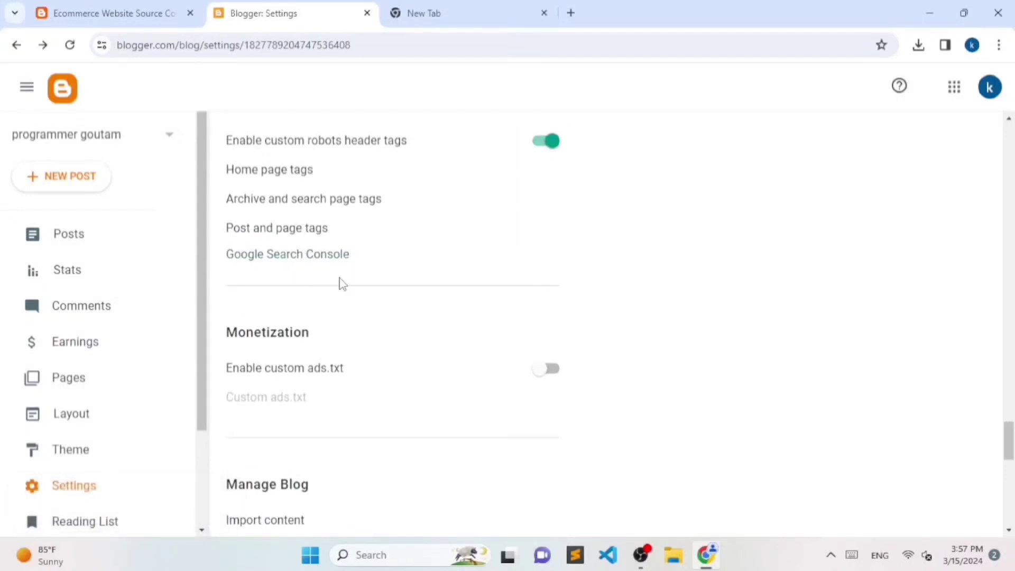
{"action": "scroll", "coordinate": [349, 285], "scroll_direction": "down", "scroll_amount": 3}
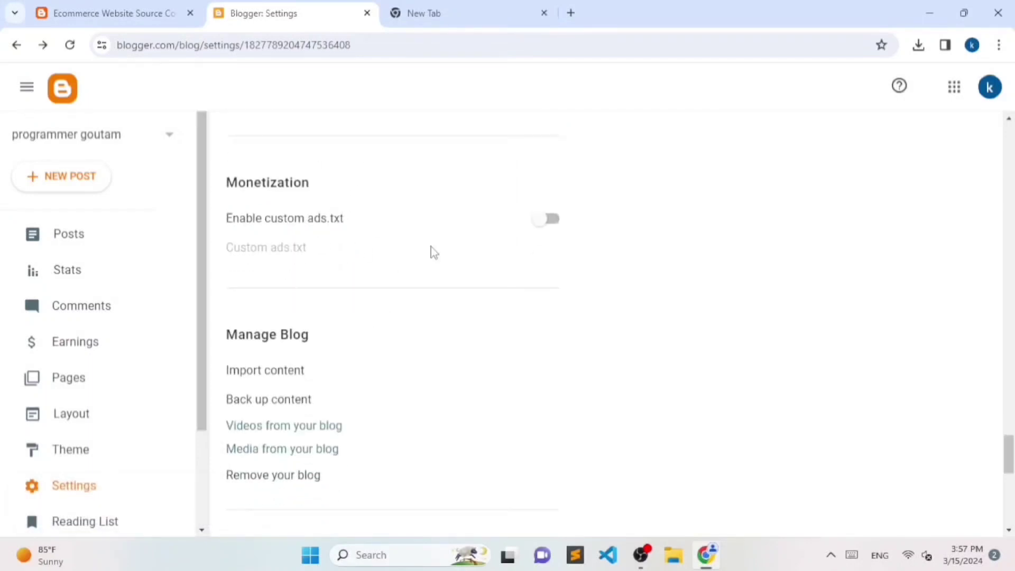
{"action": "left_click_drag", "start_coordinate": [226, 167], "coordinate": [484, 267]}
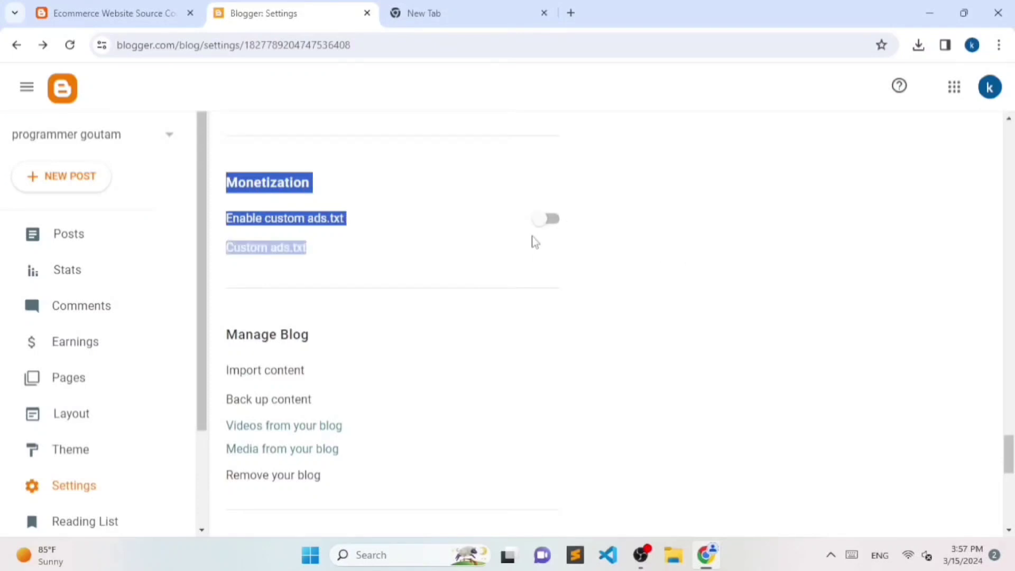
{"action": "left_click", "coordinate": [506, 264]}
{"action": "scroll", "coordinate": [532, 283], "scroll_direction": "down", "scroll_amount": 5}
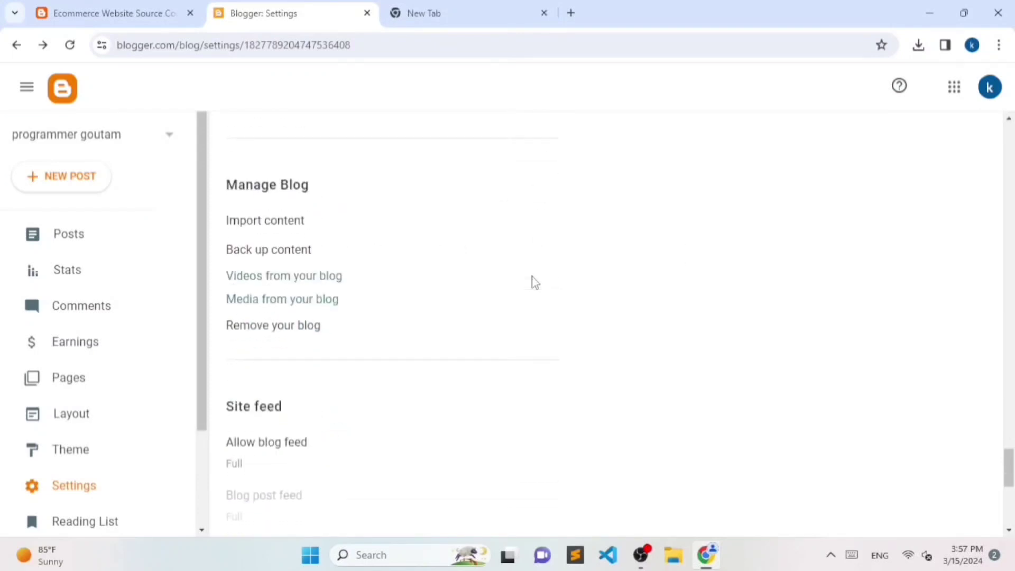
{"action": "scroll", "coordinate": [348, 330], "scroll_direction": "down", "scroll_amount": 6}
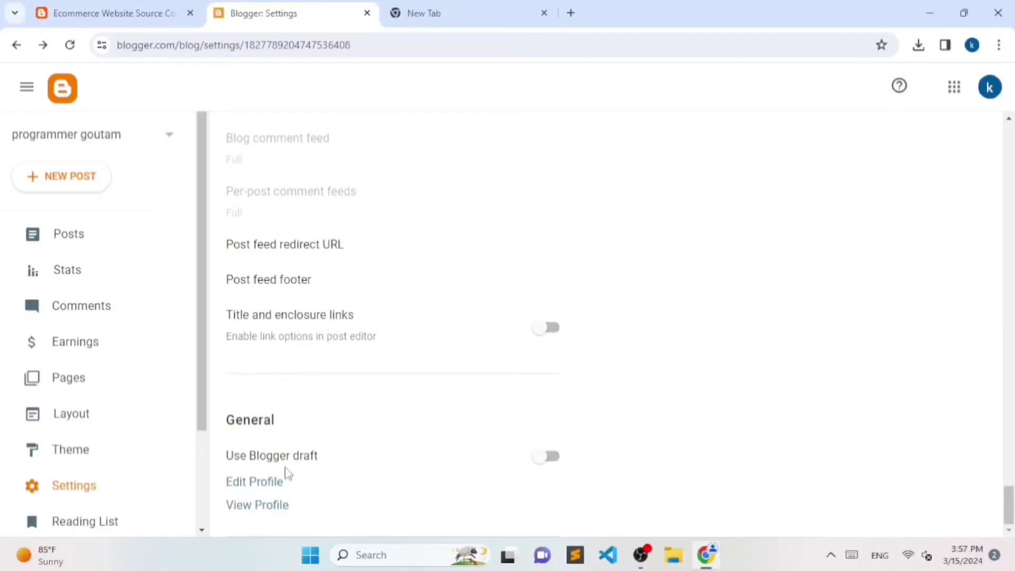
Check the author name on the published Ecommerce Website Source Code post and open the Blogger user profile for editing
{"action": "left_click", "coordinate": [102, 6]}
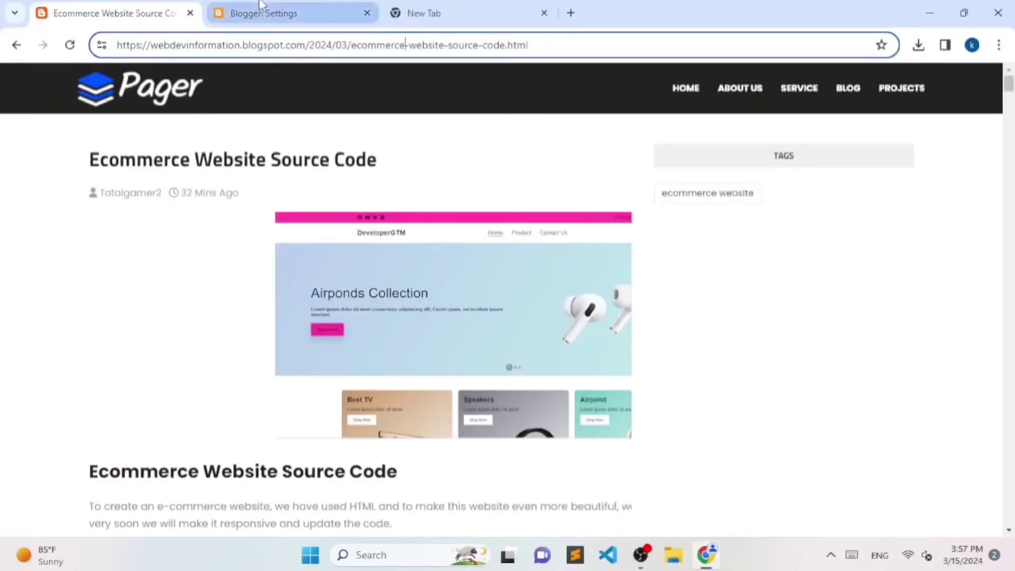
{"action": "left_click", "coordinate": [258, 8]}
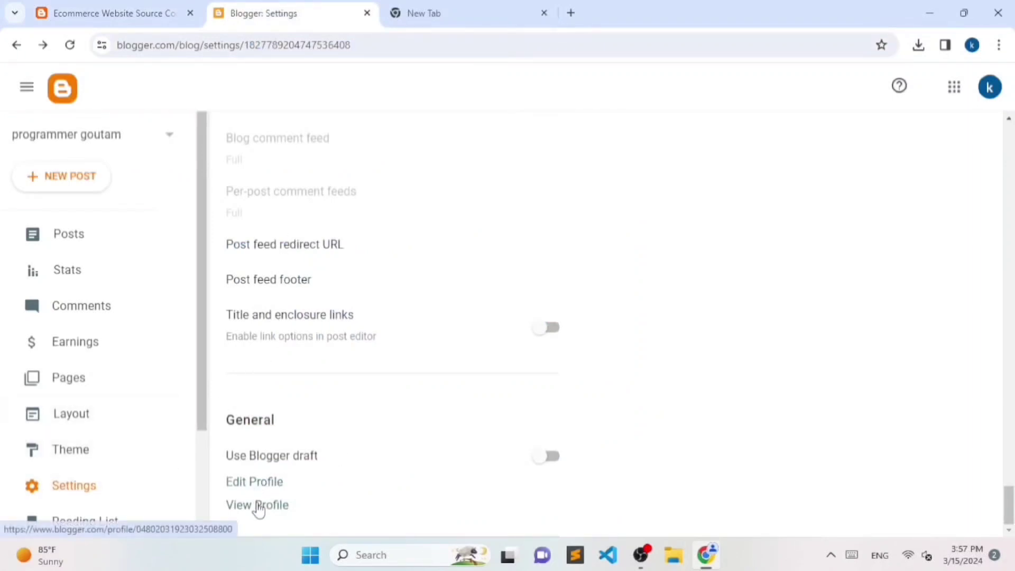
{"action": "left_click", "coordinate": [262, 482]}
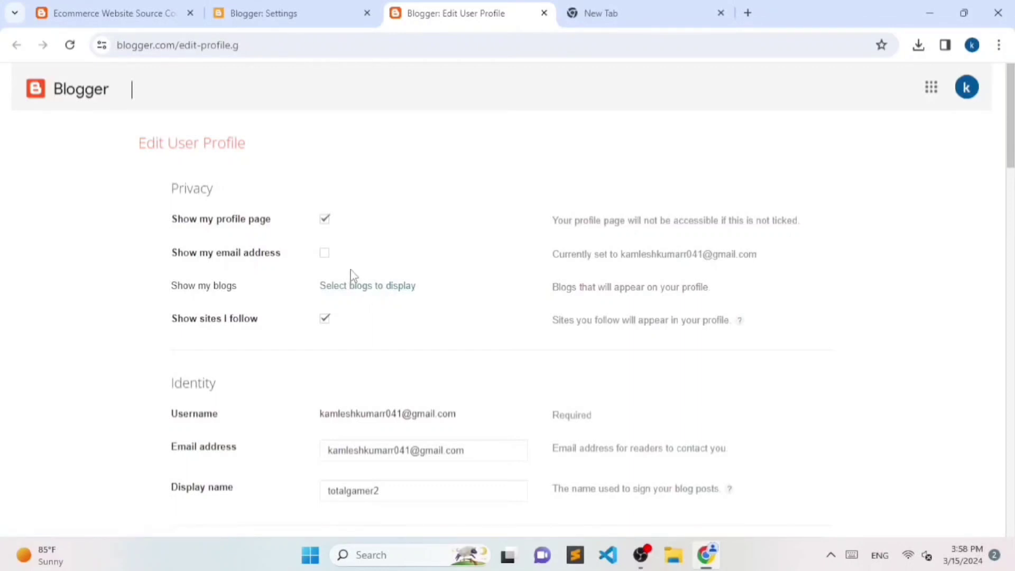
Change the profile's display name to "Developergtm", save the profile and close the profile page
{"action": "scroll", "coordinate": [325, 253], "scroll_direction": "down", "scroll_amount": 1}
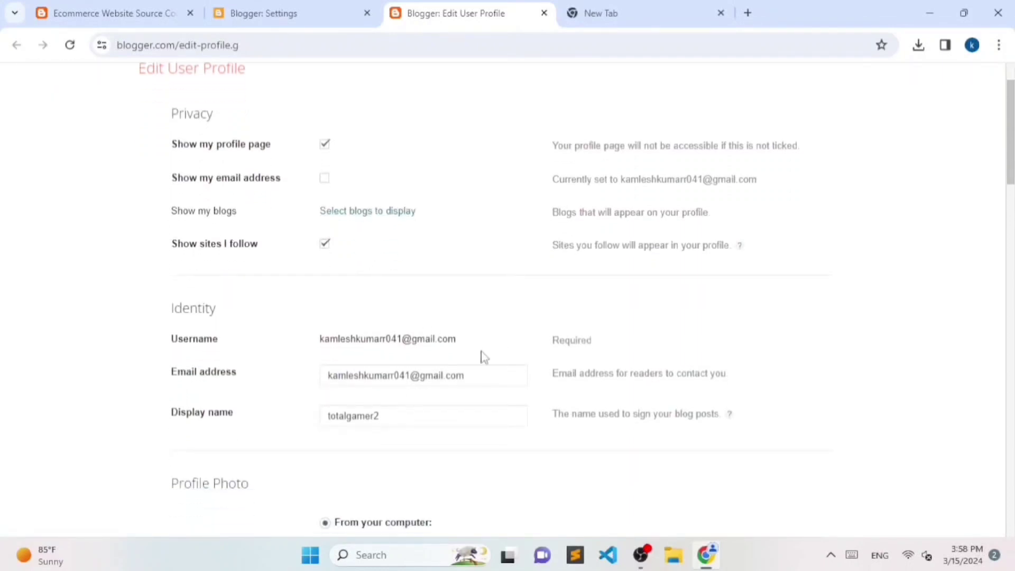
{"action": "scroll", "coordinate": [483, 358], "scroll_direction": "down", "scroll_amount": 1}
{"action": "left_click", "coordinate": [496, 300]}
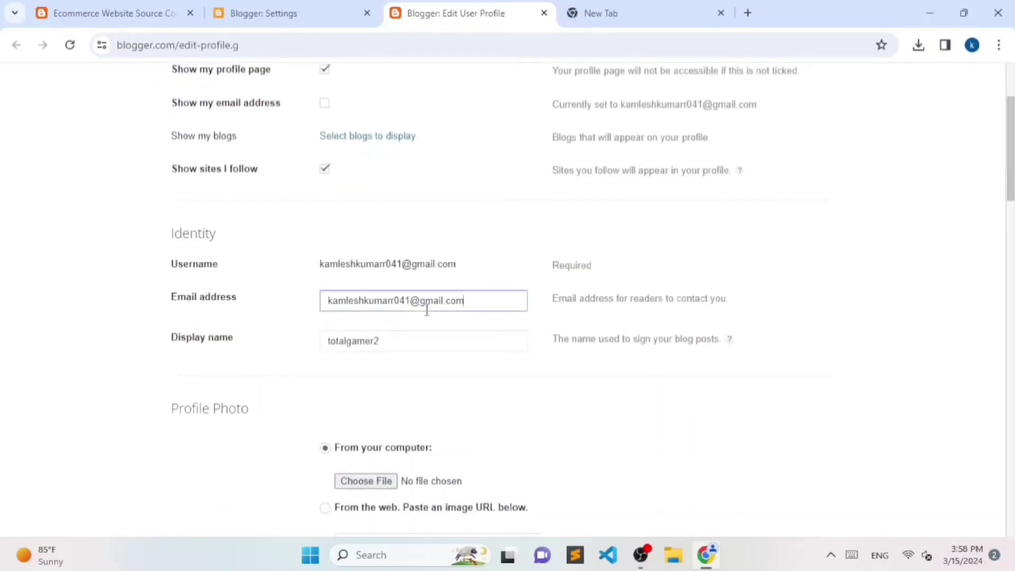
{"action": "left_click_drag", "start_coordinate": [465, 301], "coordinate": [285, 301]}
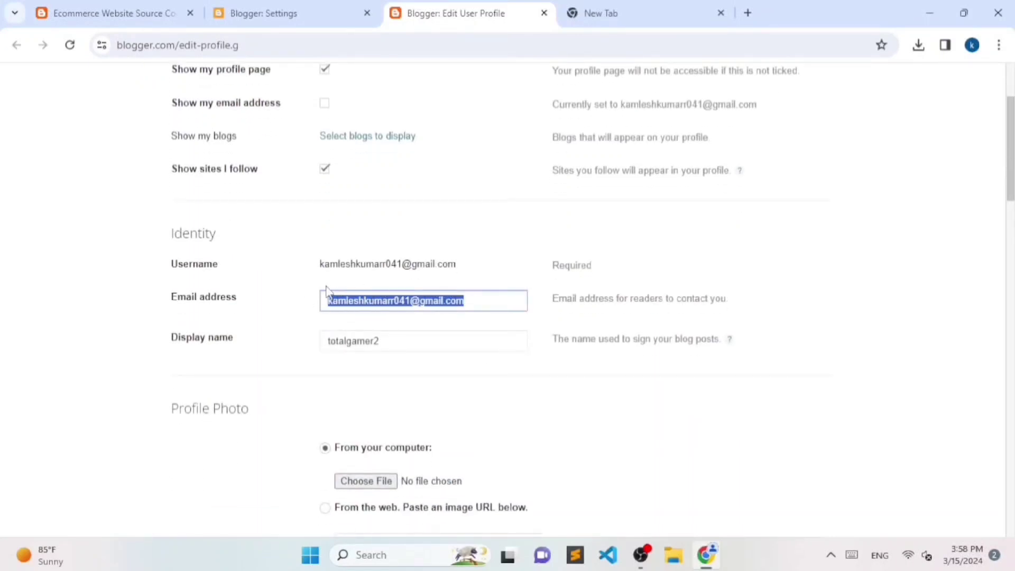
{"action": "left_click", "coordinate": [369, 344]}
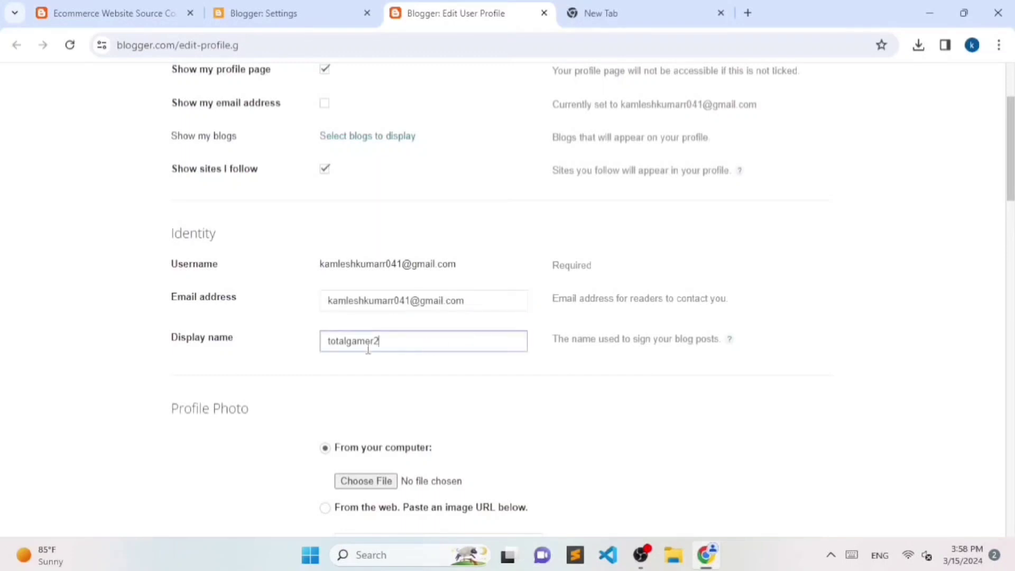
{"action": "left_click_drag", "start_coordinate": [369, 344], "coordinate": [182, 351]}
{"action": "key", "text": "BackSpace"}
{"action": "scroll", "coordinate": [611, 423], "scroll_direction": "down", "scroll_amount": 20}
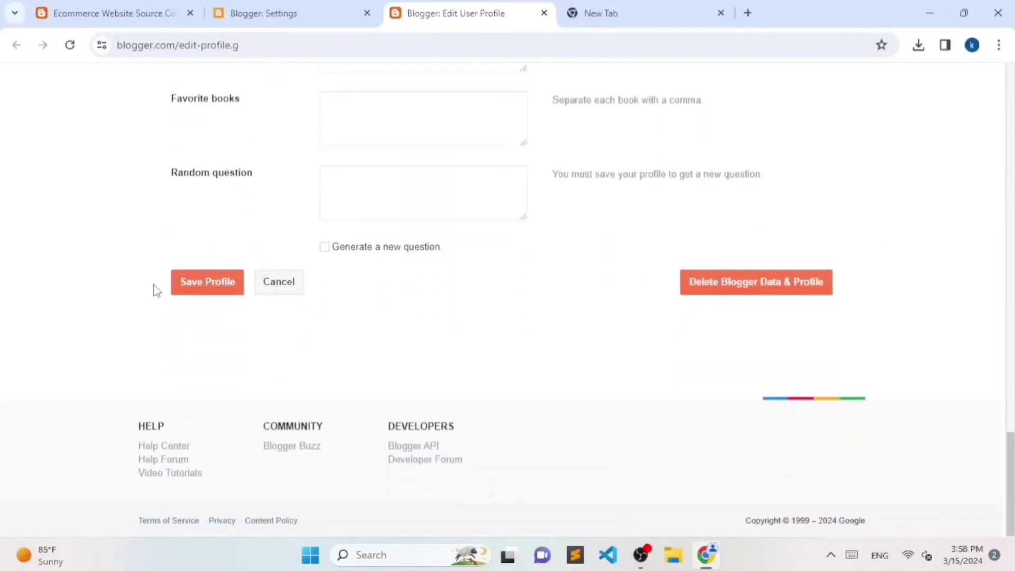
{"action": "left_click", "coordinate": [217, 284]}
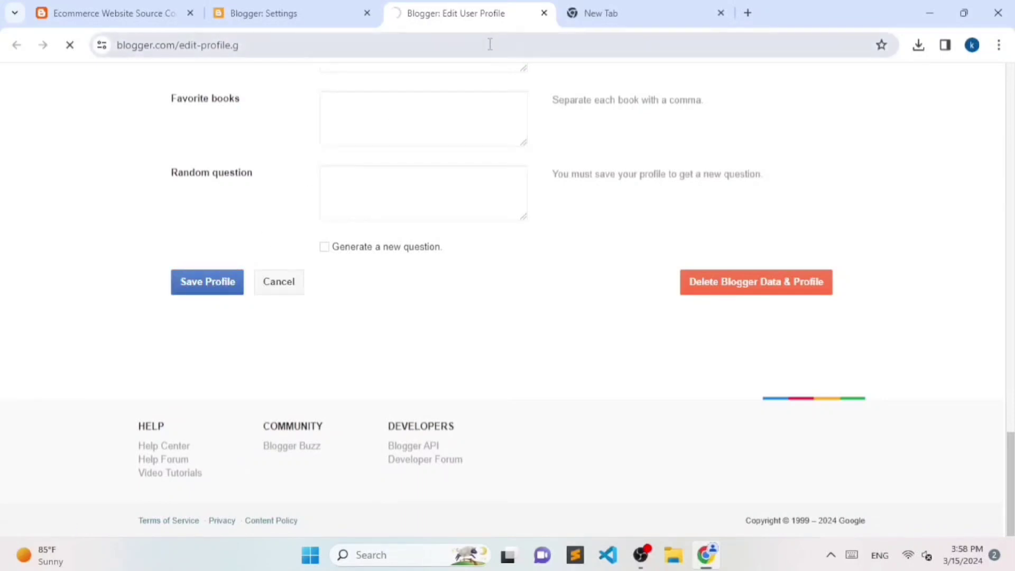
{"action": "left_click", "coordinate": [544, 13]}
Reload the published Ecommerce Website Source Code post and check its author name
{"action": "left_click", "coordinate": [125, 13]}
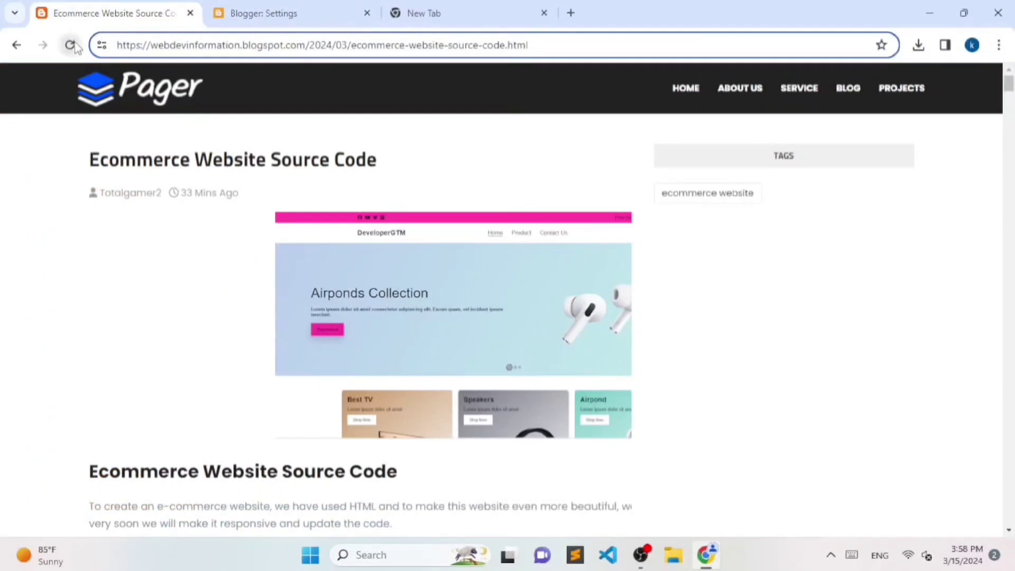
{"action": "left_click", "coordinate": [71, 45]}
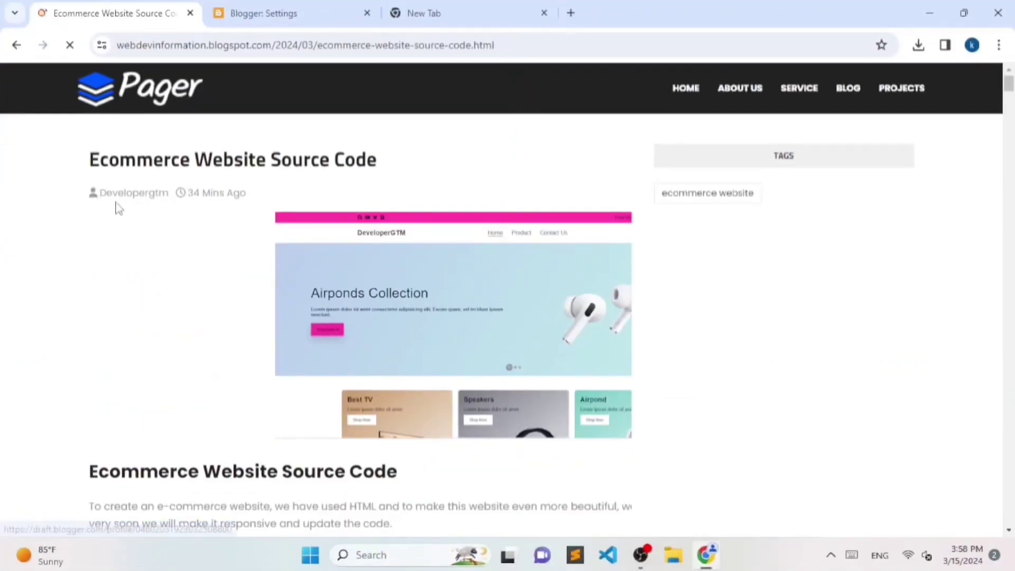
{"action": "scroll", "coordinate": [324, 206], "scroll_direction": "down", "scroll_amount": 4}
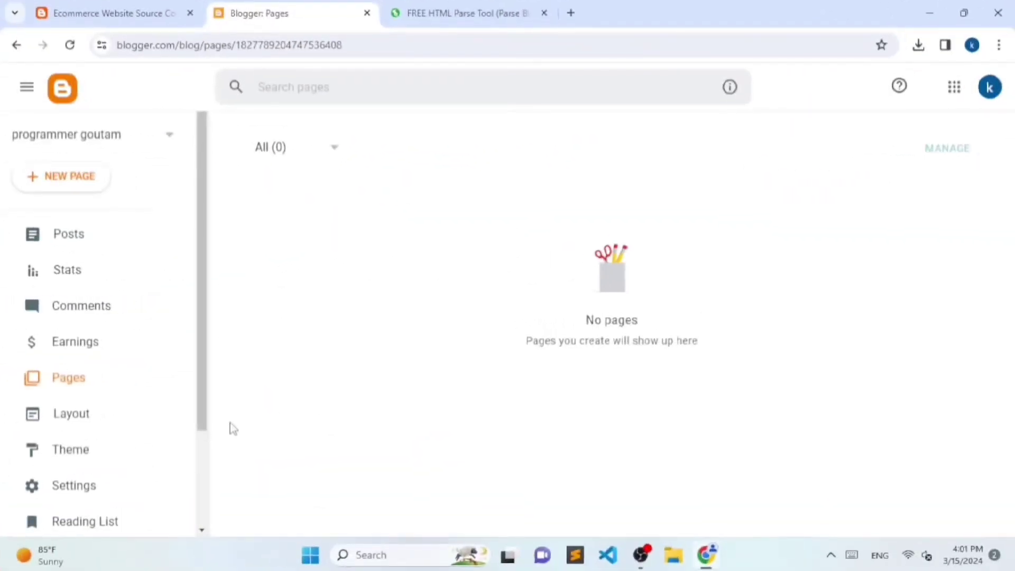
Look over the blog's Posts and Pages lists and examine the page links in the published post's footer
{"action": "left_click", "coordinate": [93, 242]}
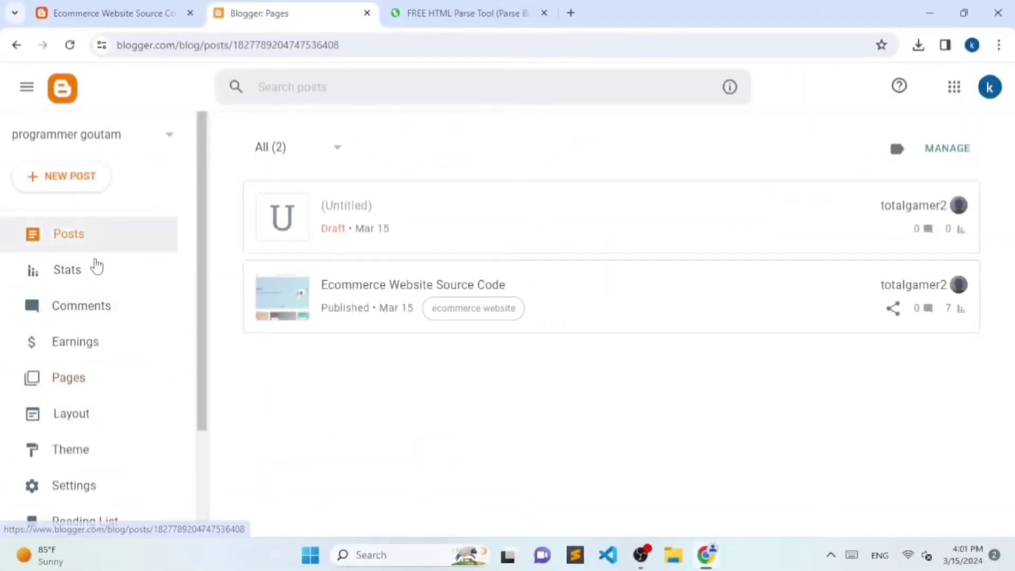
{"action": "left_click", "coordinate": [80, 391]}
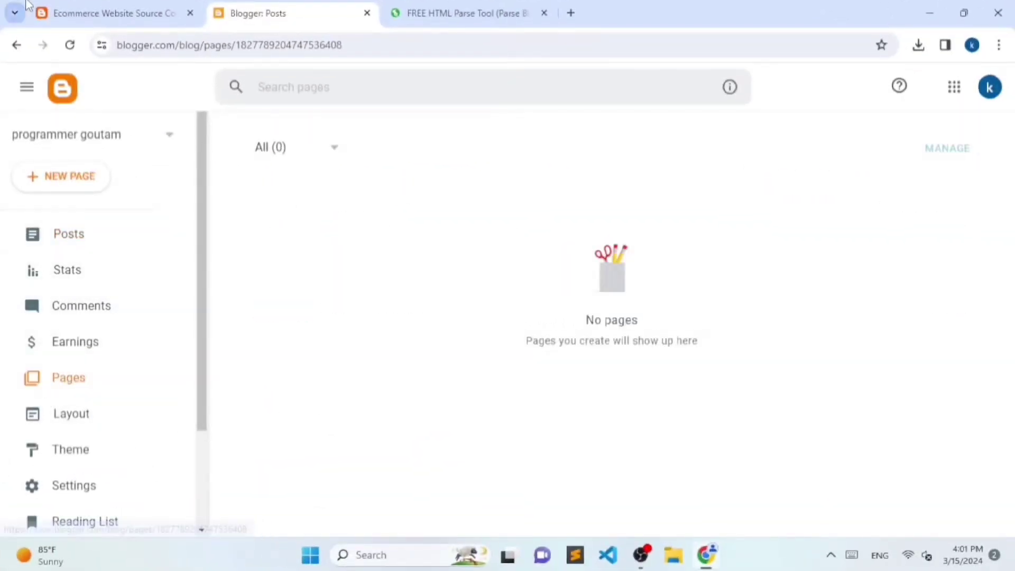
{"action": "left_click", "coordinate": [64, 13]}
{"action": "scroll", "coordinate": [937, 346], "scroll_direction": "down", "scroll_amount": 5}
{"action": "scroll", "coordinate": [937, 346], "scroll_direction": "down", "scroll_amount": 12}
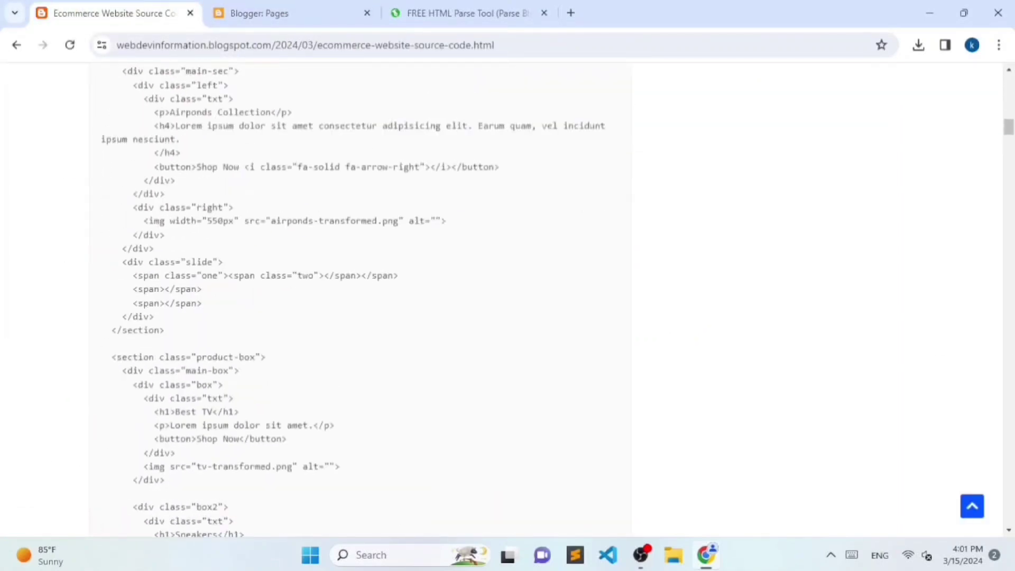
{"action": "scroll", "coordinate": [970, 159], "scroll_direction": "down", "scroll_amount": 20}
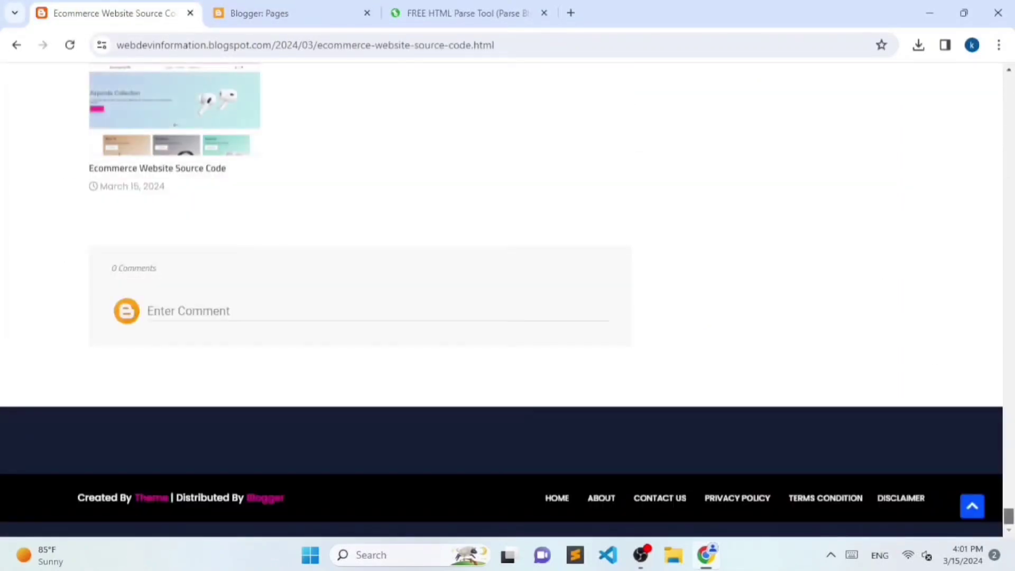